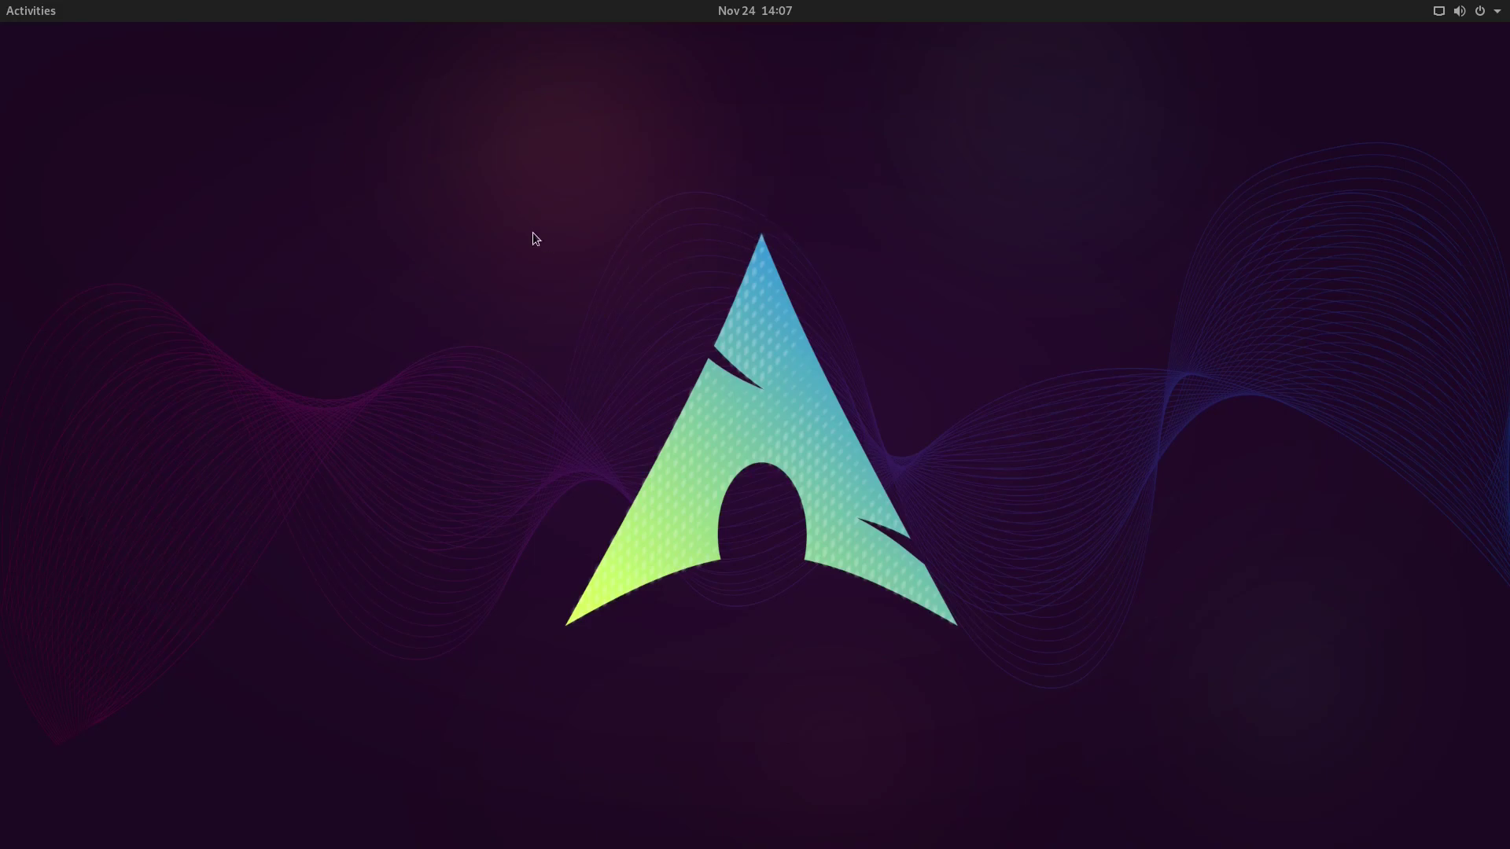
- Bring back the Stratis release notes in Firefox, skim them from the bottom up, then go to the FAQ page
left_click(26, 12)
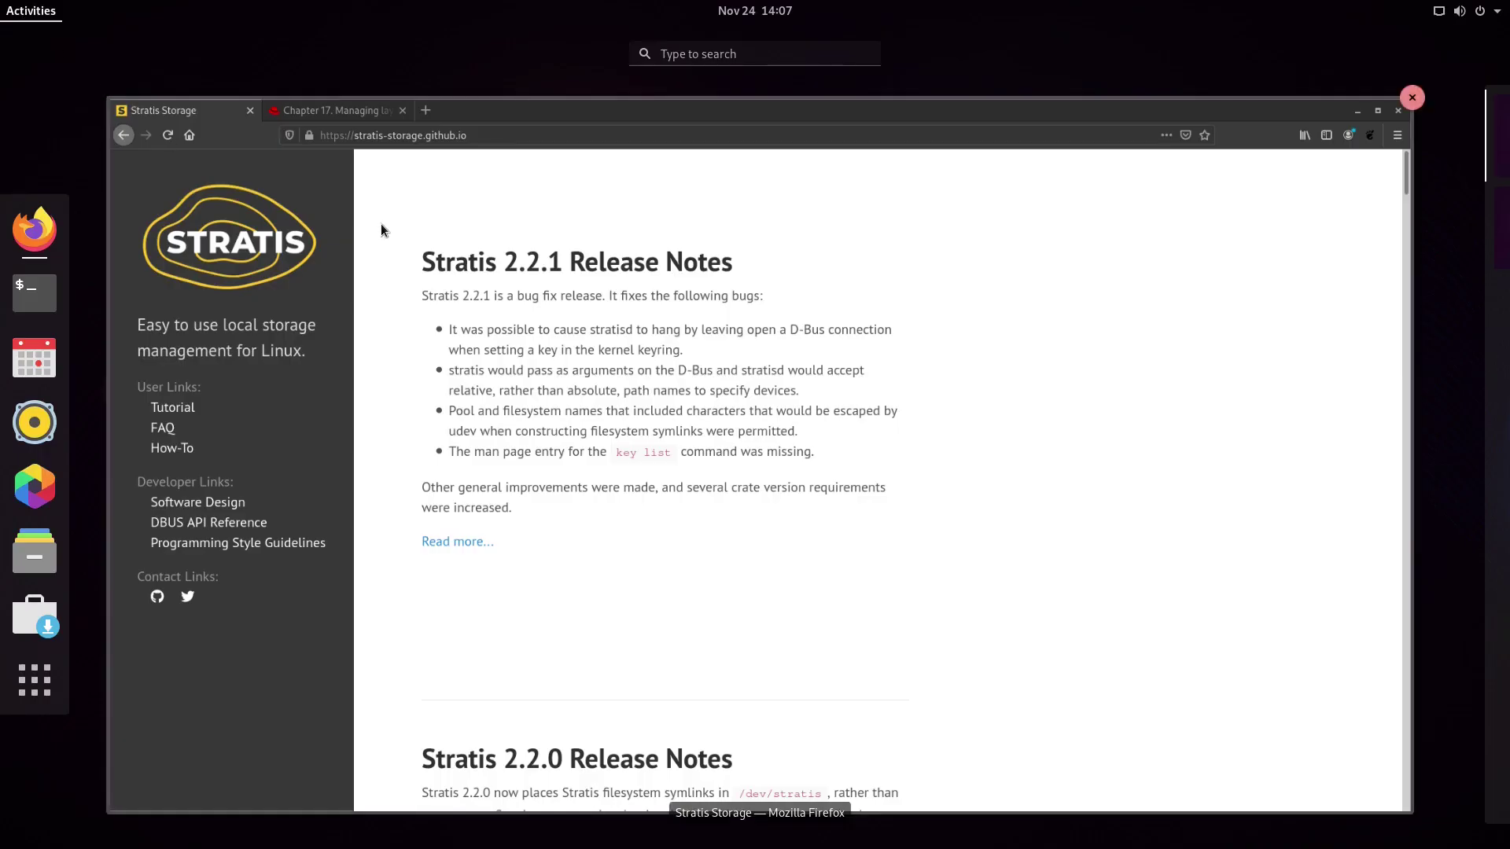
left_click(381, 226)
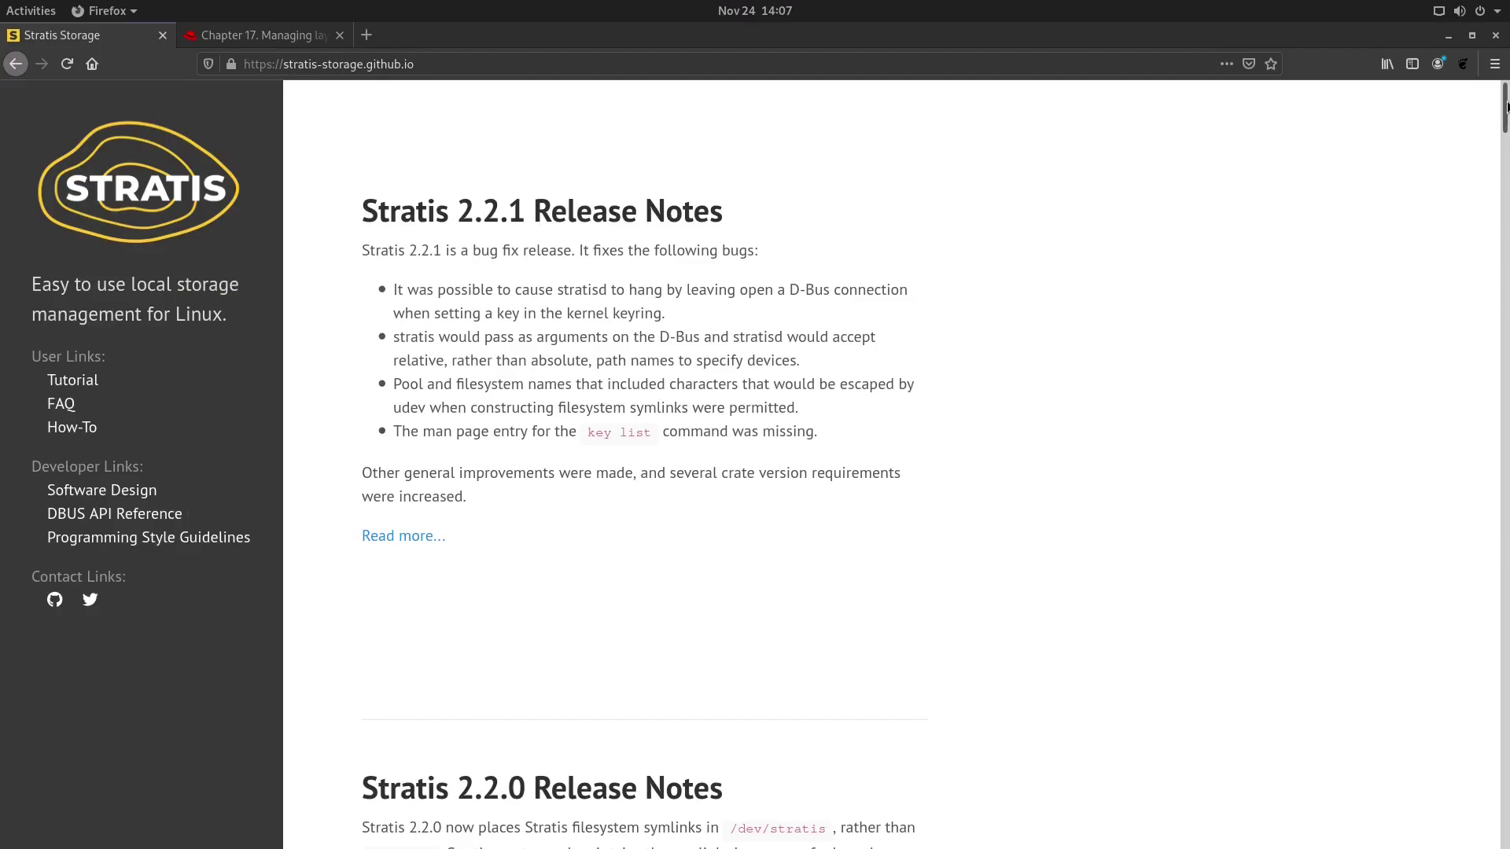
scroll(1488, 213, "down", 3)
key("End")
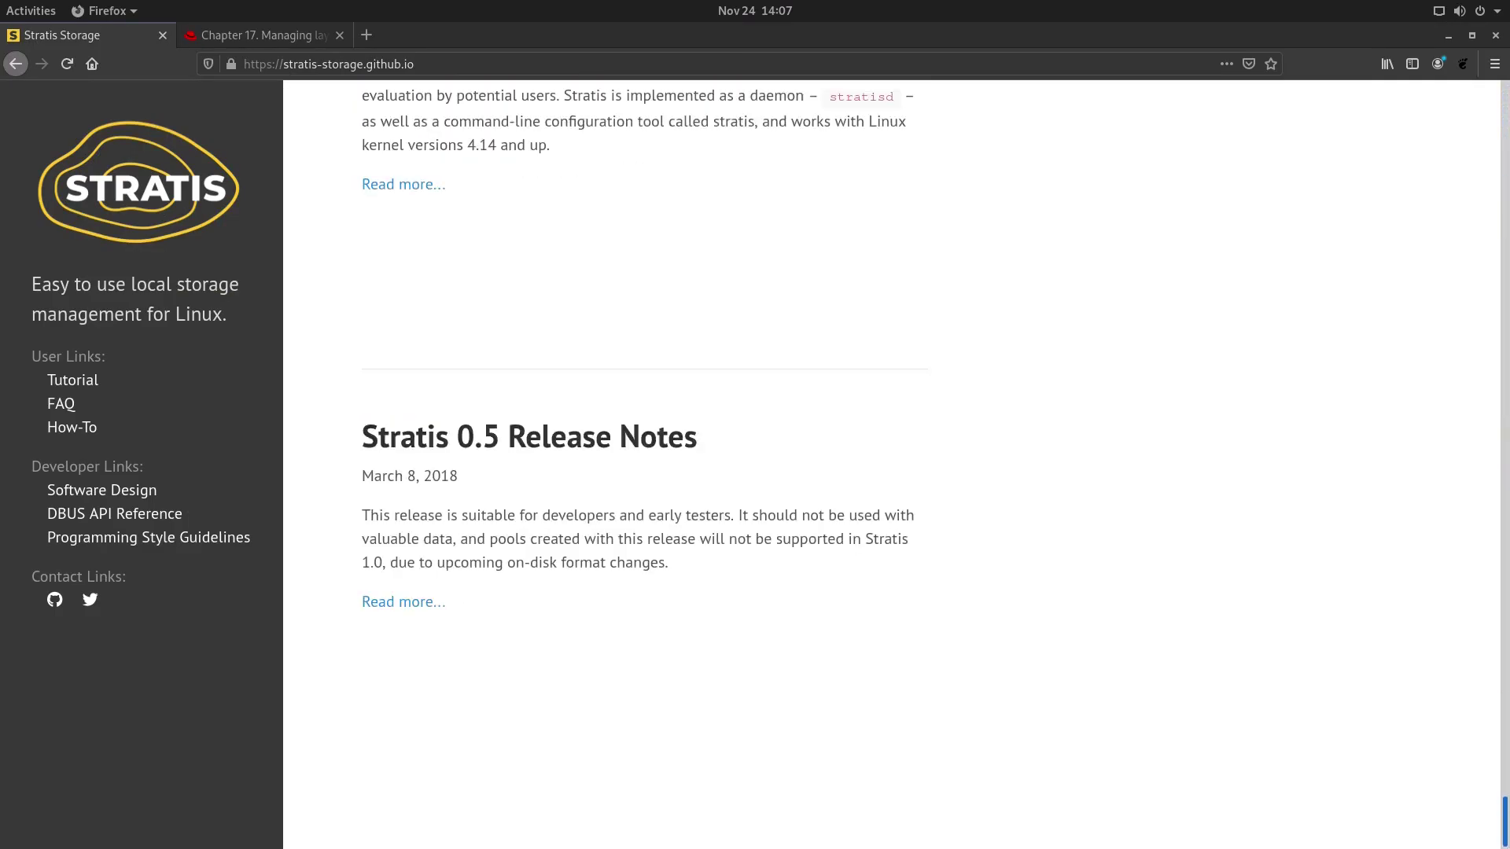
left_click_drag(1505, 821, 1505, 782)
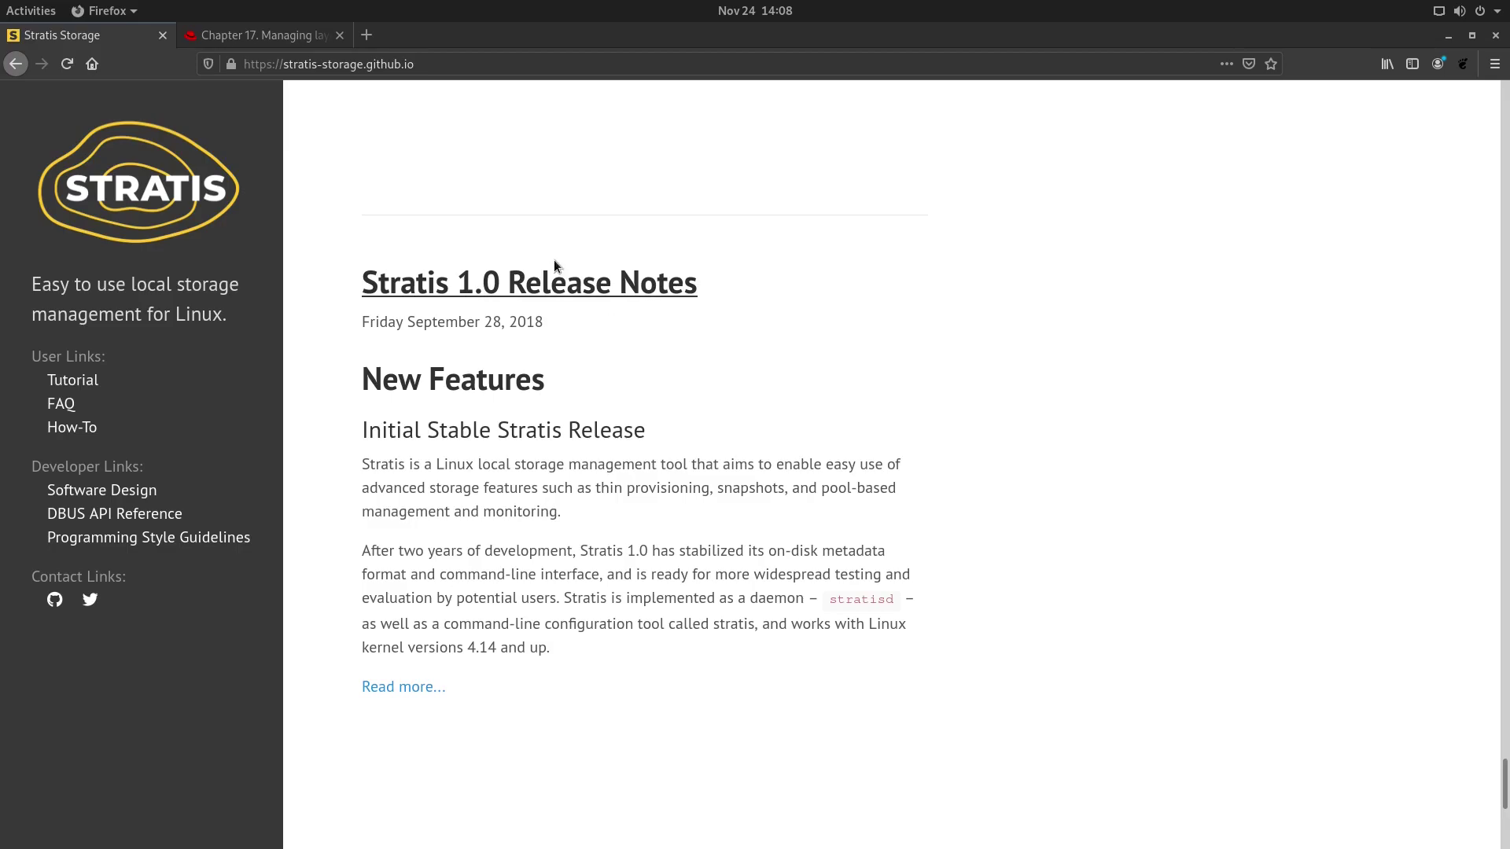
left_click(54, 405)
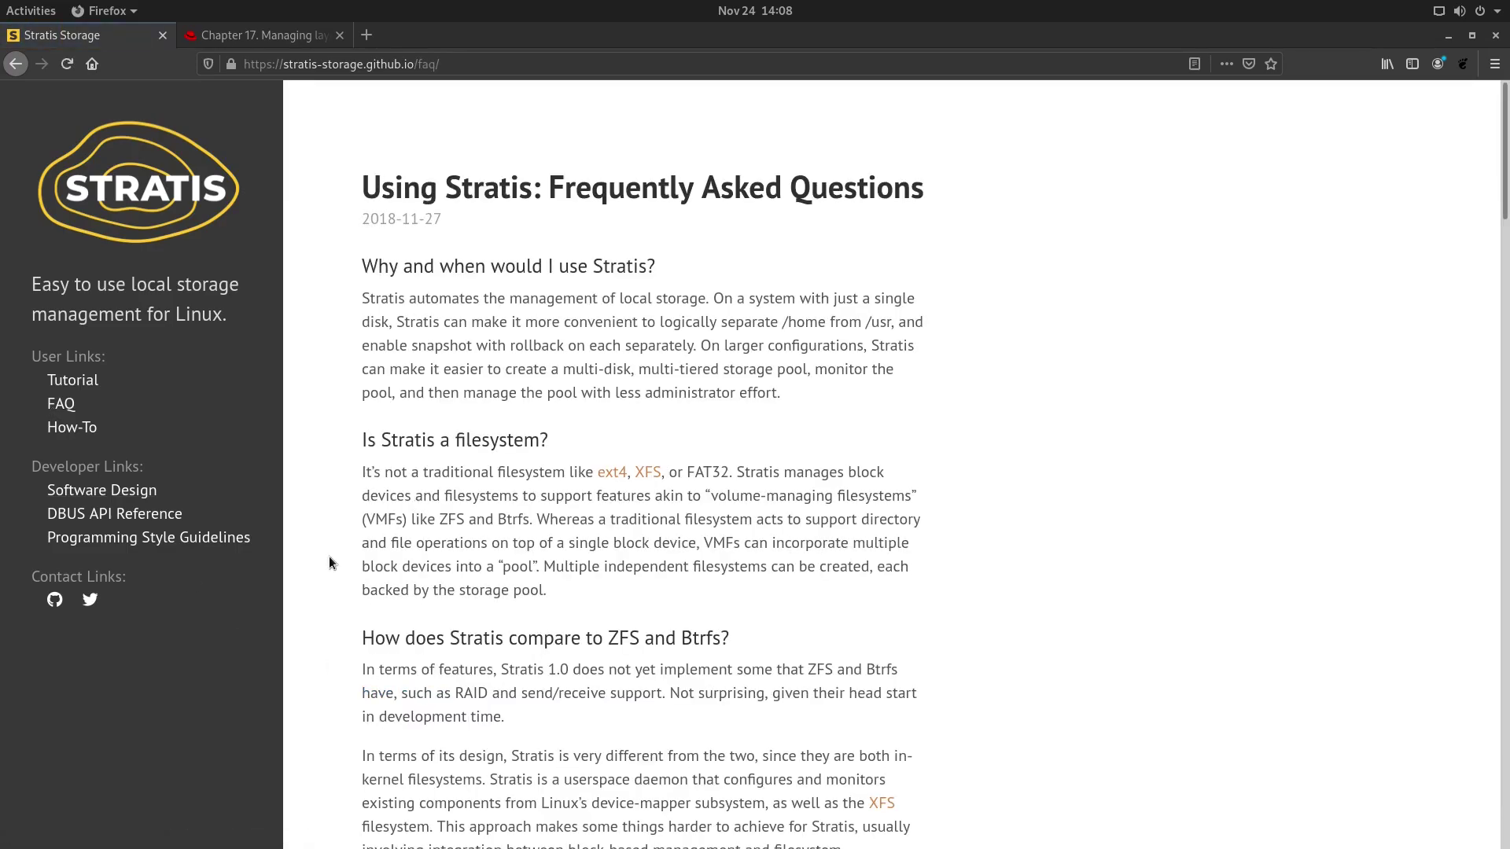
scroll(366, 613, "down", 4)
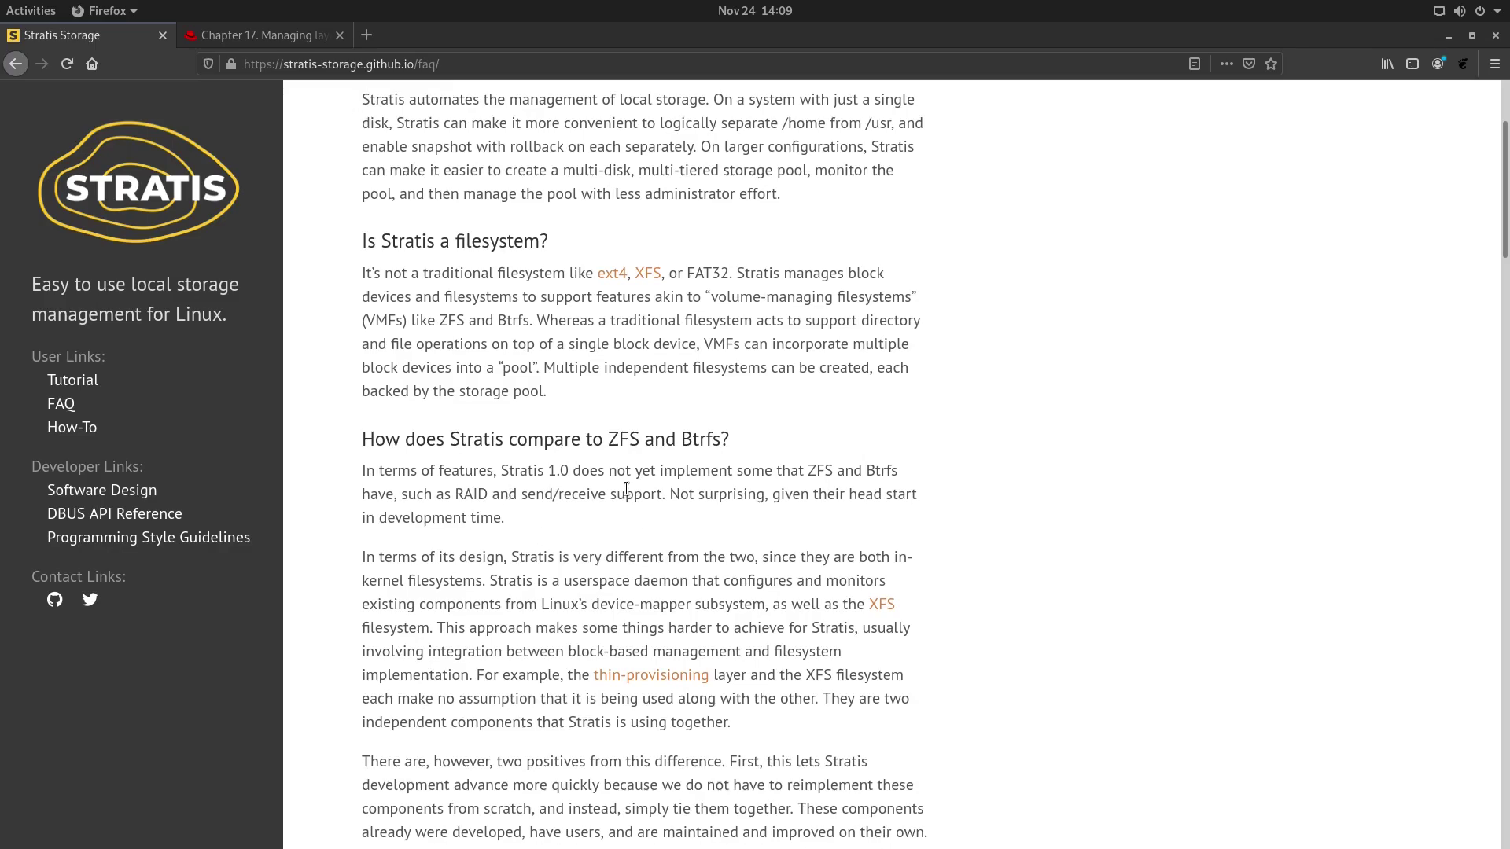
scroll(627, 490, "up", 3)
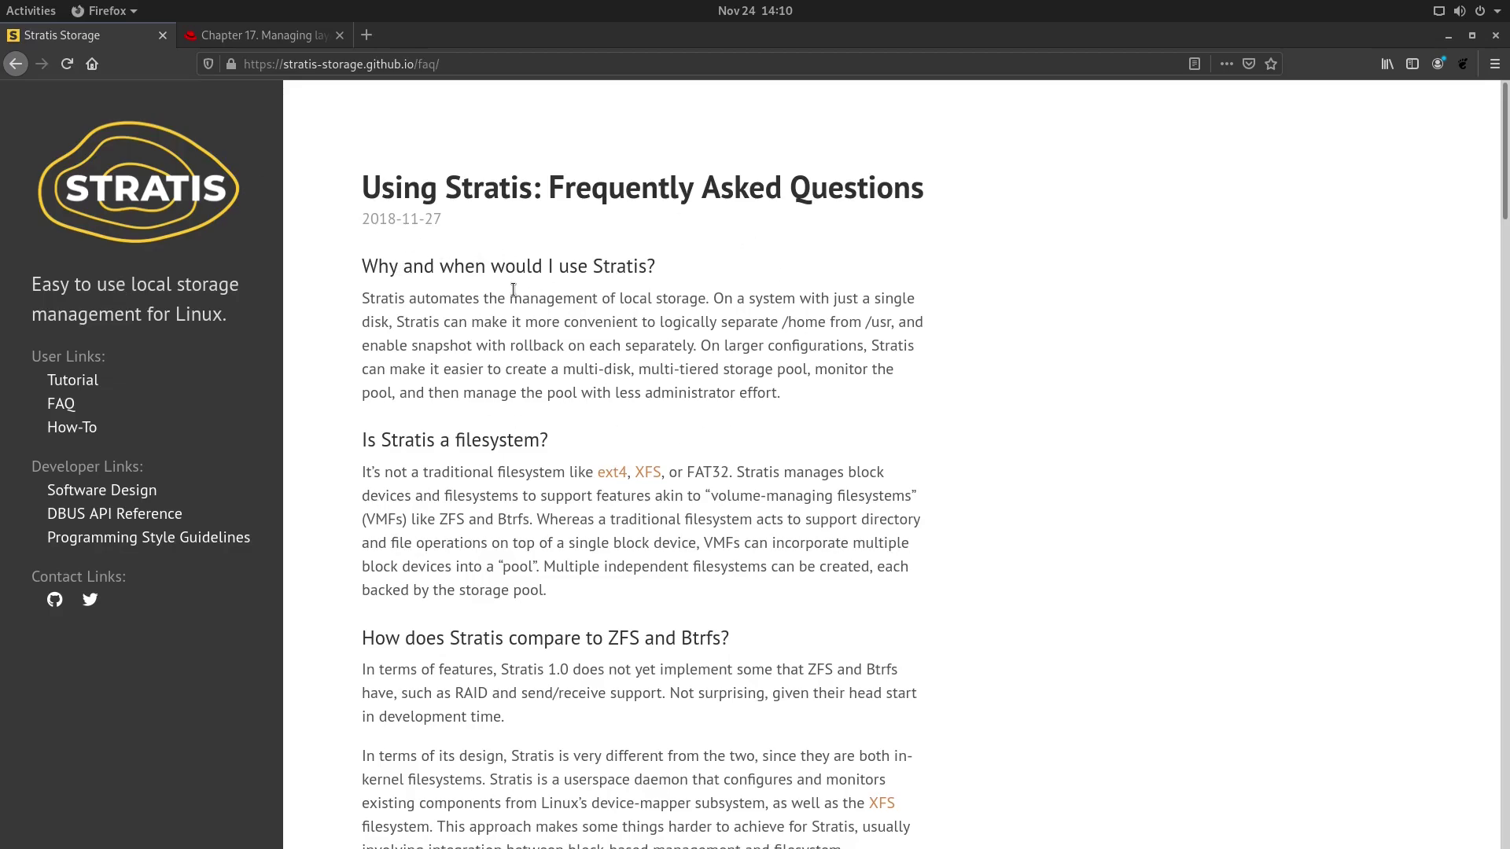
- Read Red Hat's Stratis chapter down to section 17.1.3 on block devices, then minimize Firefox
left_click(250, 36)
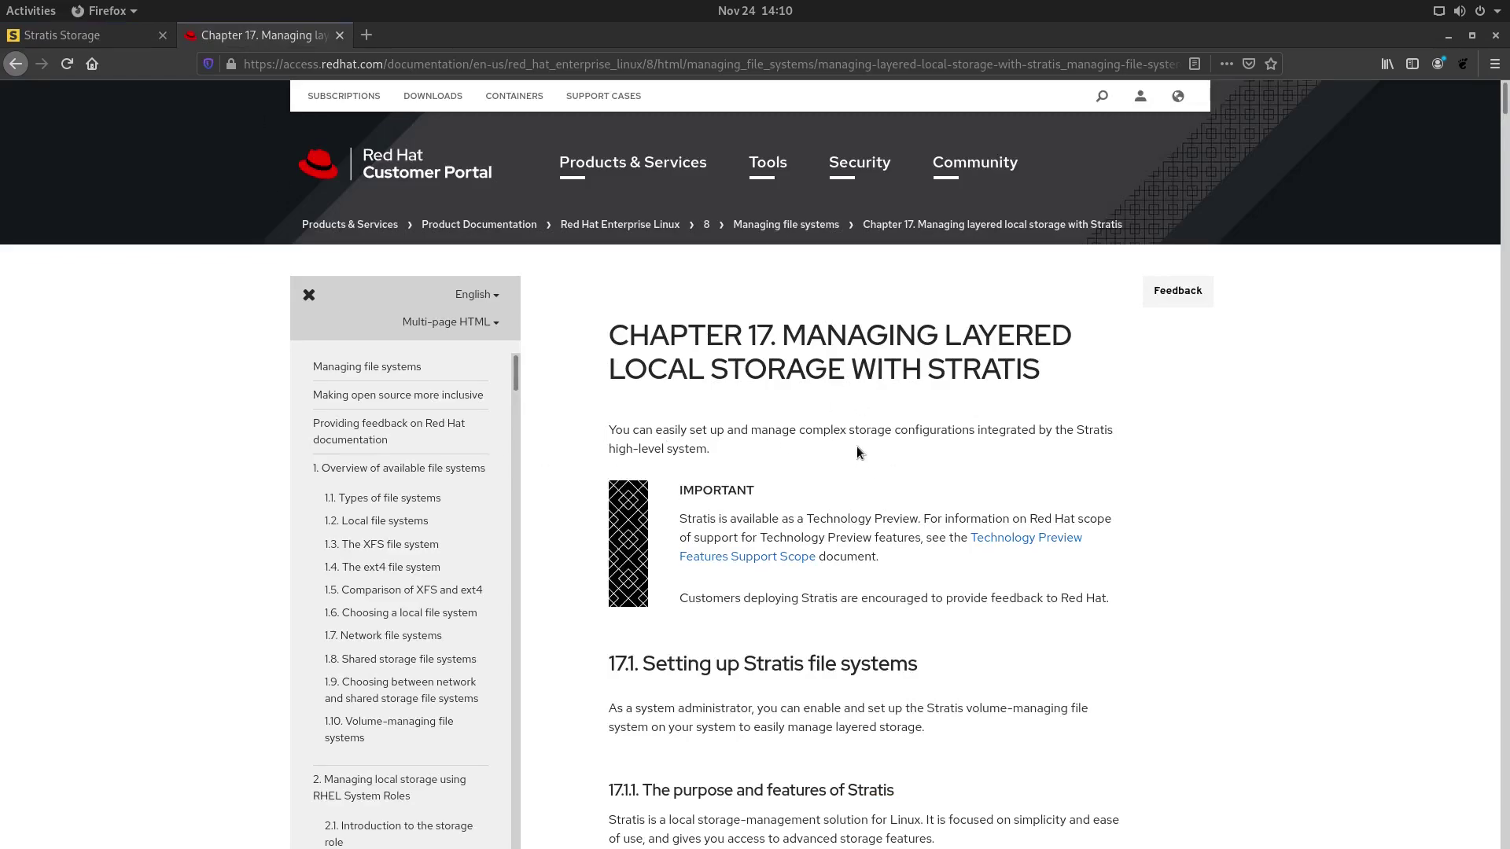
scroll(927, 511, "down", 8)
scroll(920, 515, "down", 3)
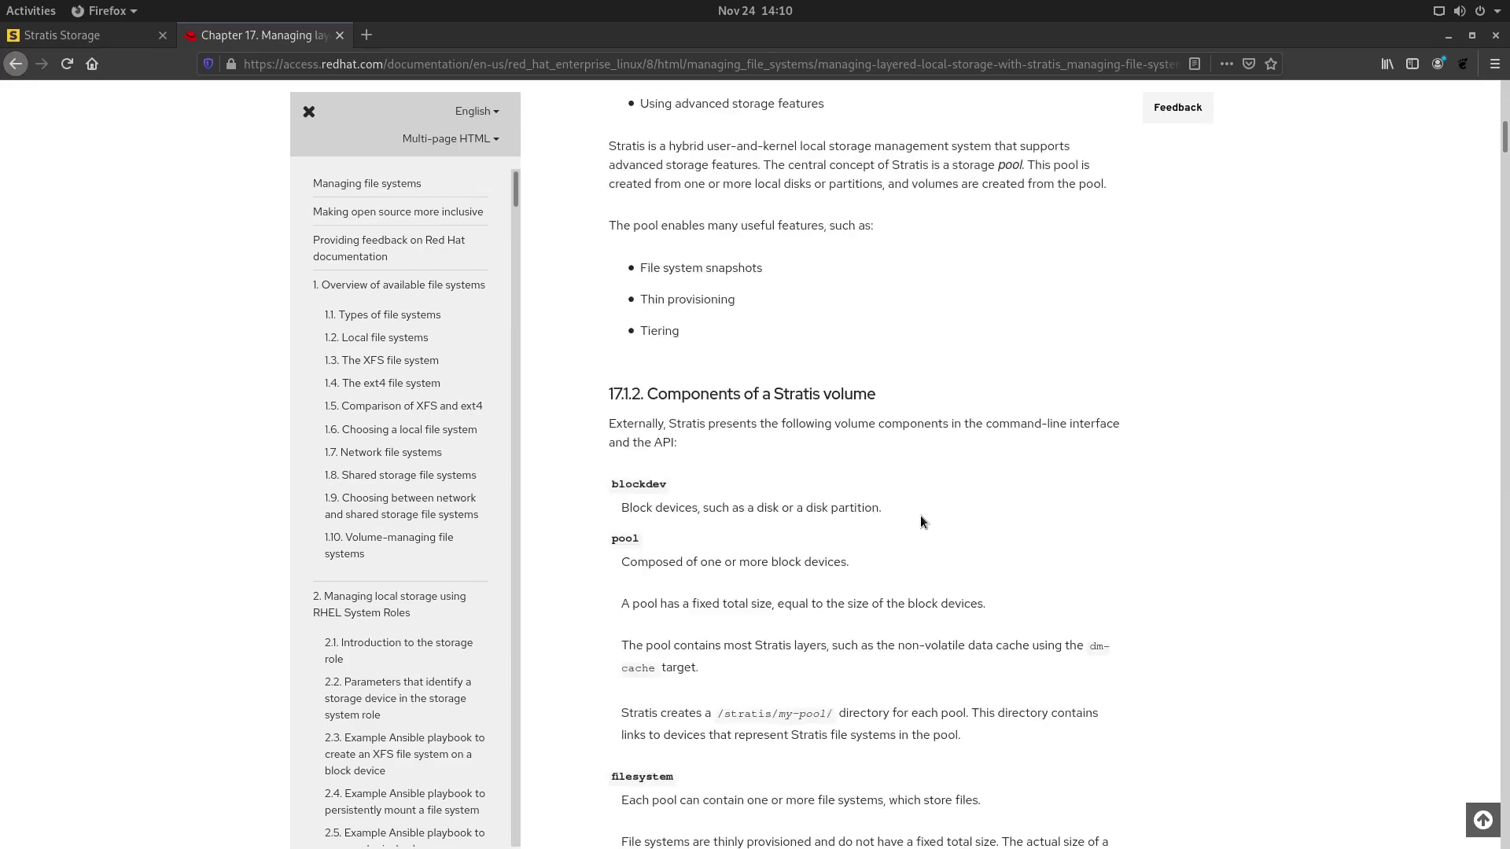
scroll(920, 515, "down", 3)
scroll(920, 516, "down", 4)
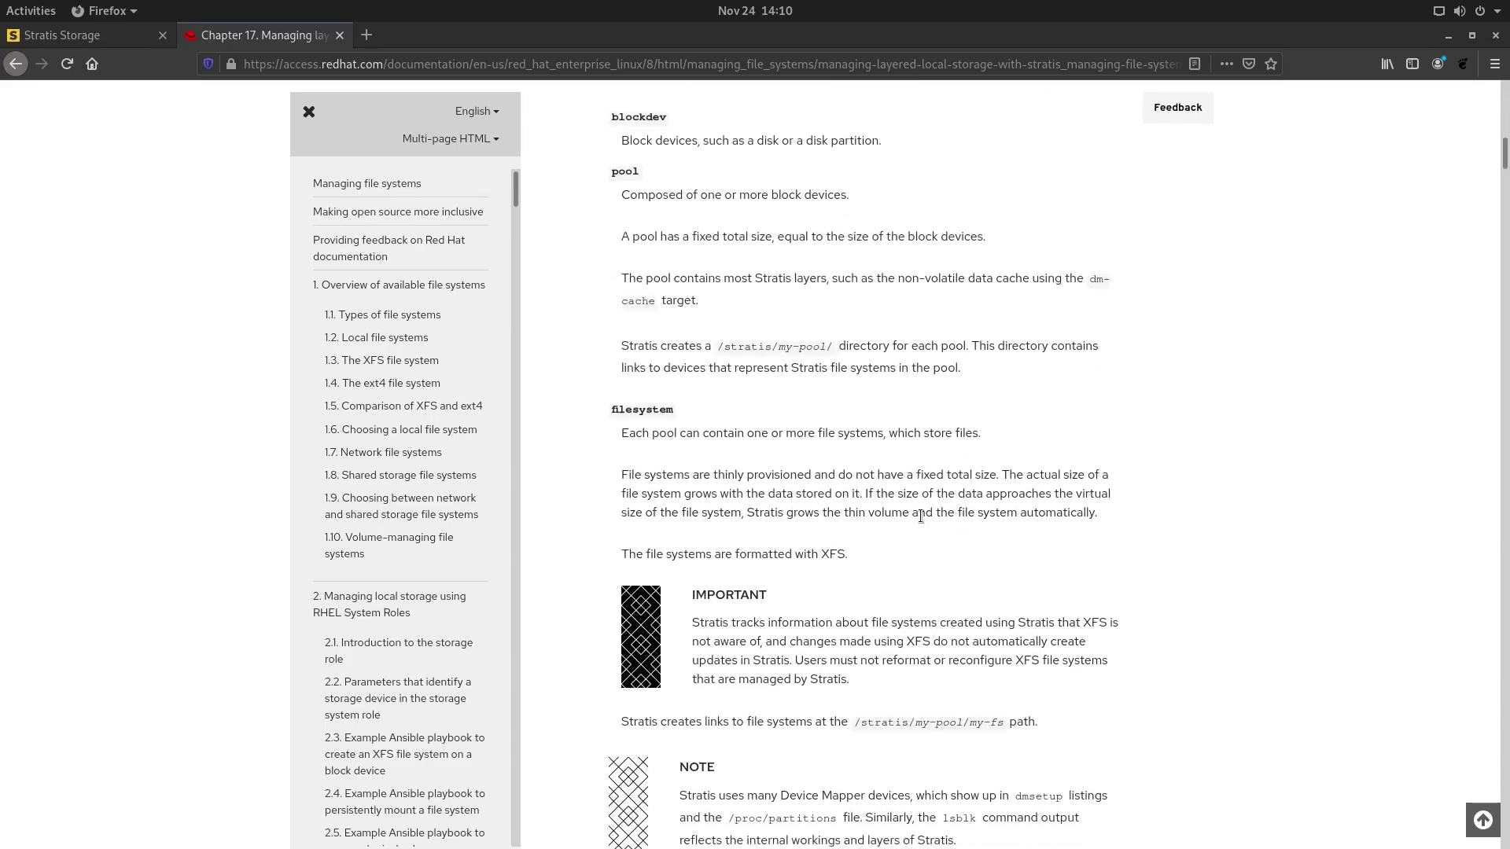
scroll(920, 515, "down", 4)
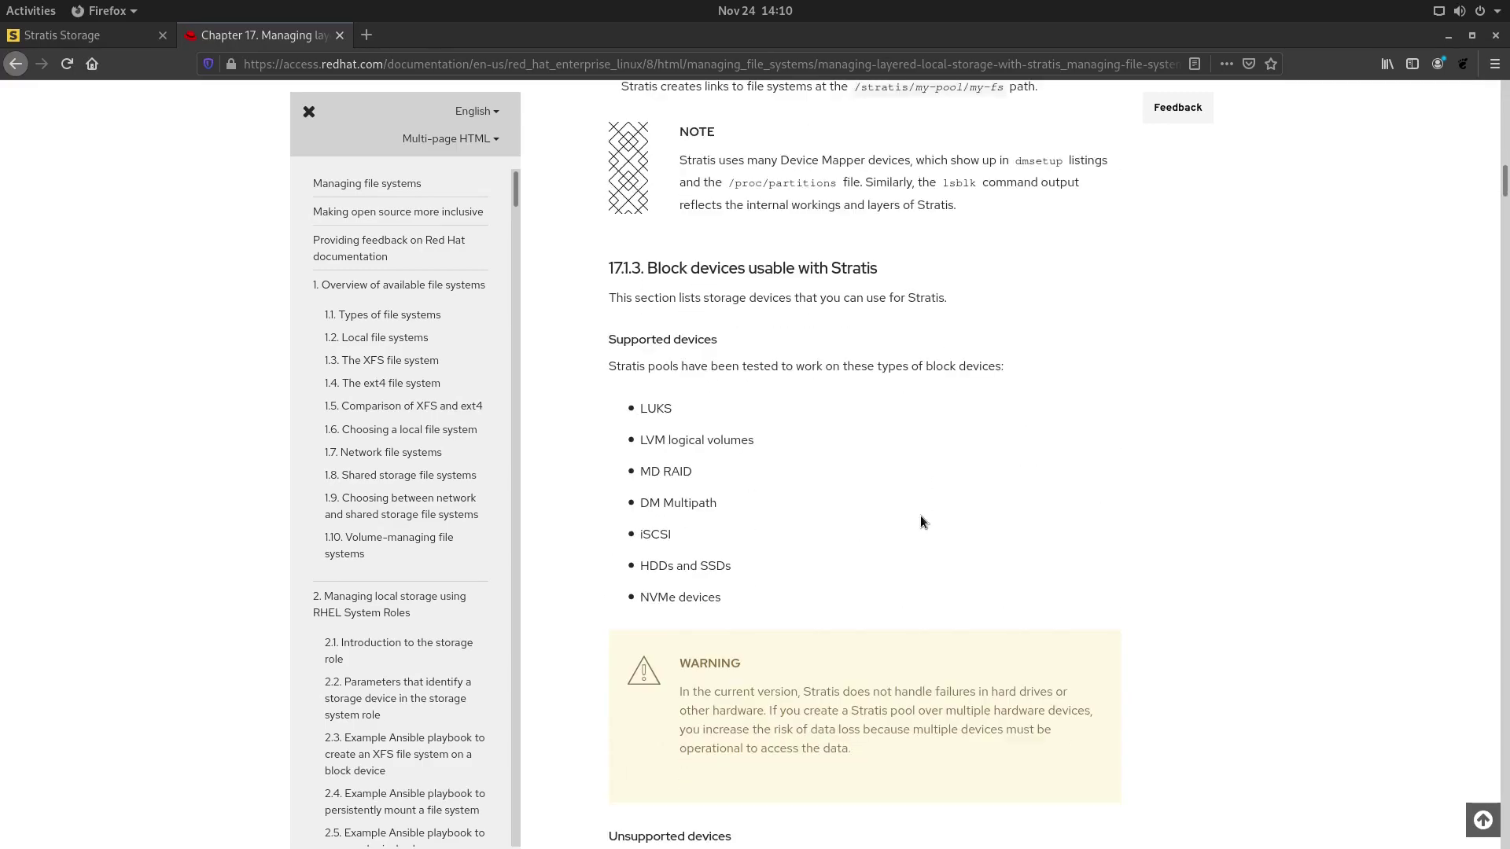
scroll(920, 515, "down", 5)
scroll(919, 516, "up", 3)
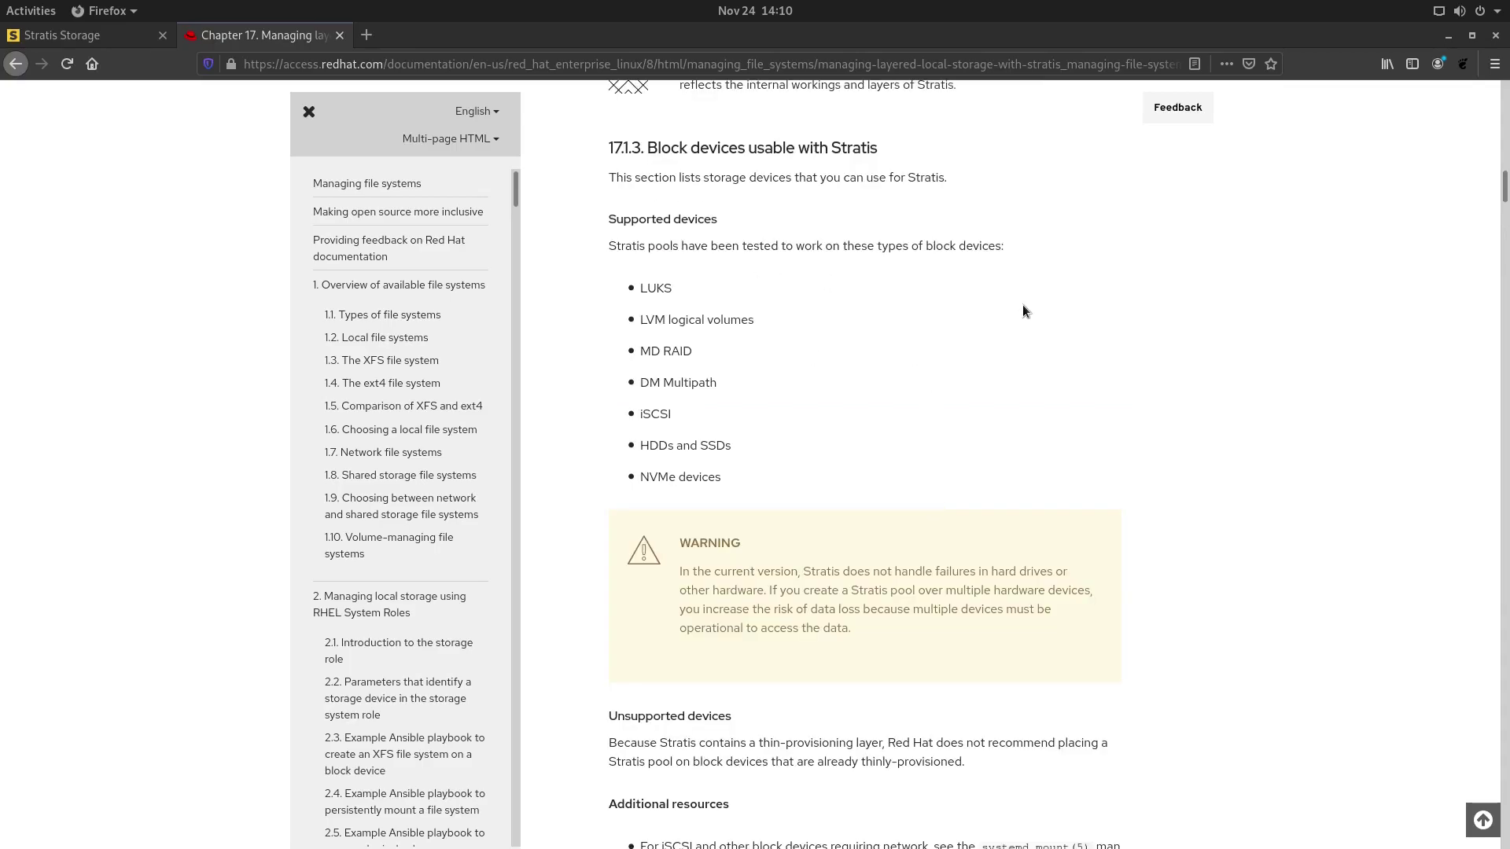
left_click(1448, 38)
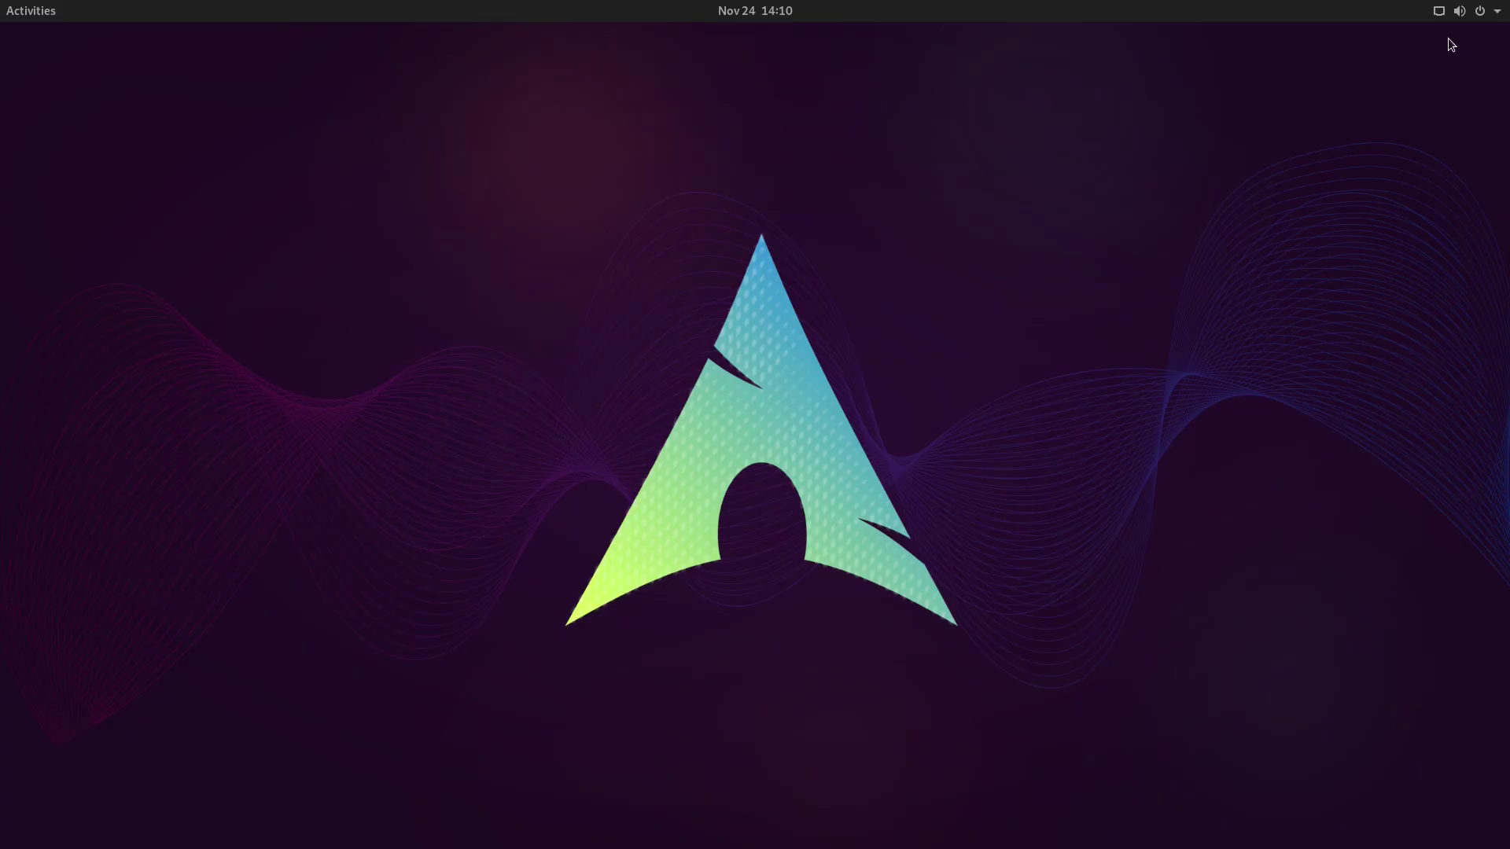
- Launch a new terminal in full screen with enlarged text
left_click(40, 19)
left_click(35, 274)
key("F11")
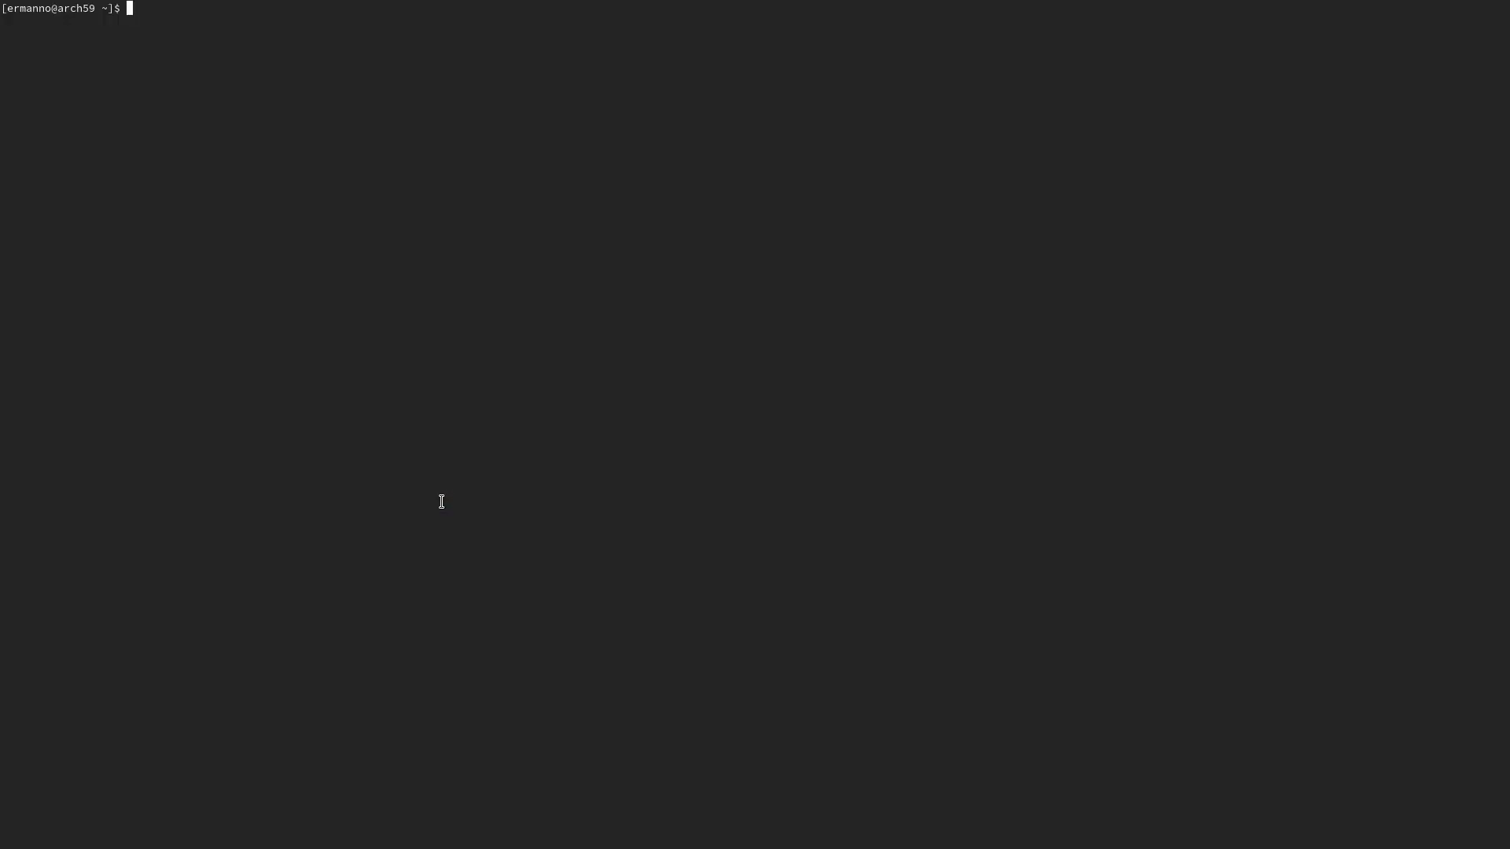
key("ctrl+plus")
key("ctrl+plus")
key("ctrl+plus")
key("ctrl+plus")
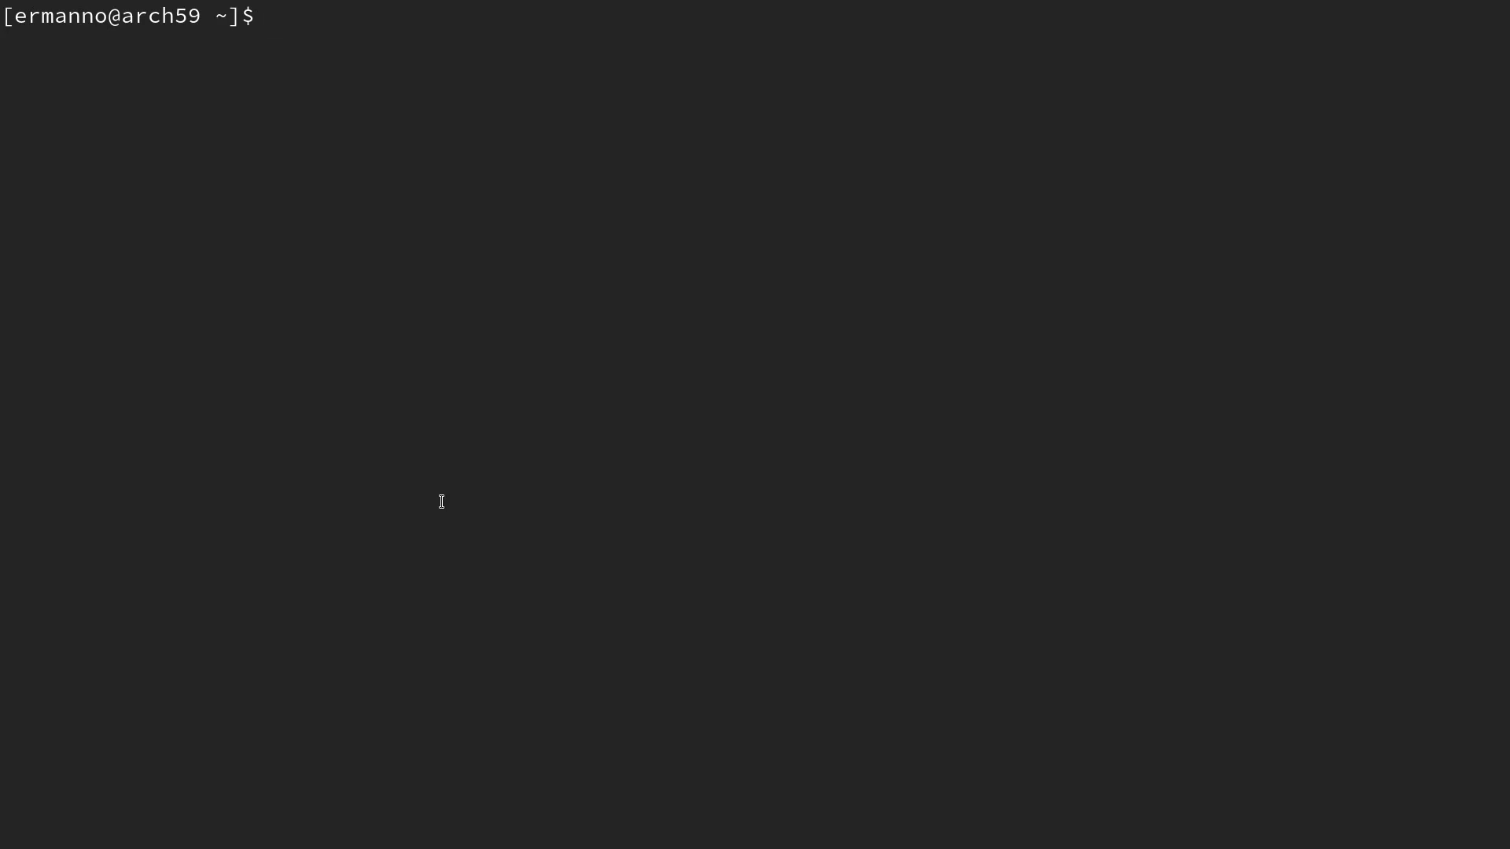
- Install stratis-cli and stratisd with 'sudo pacman -S', confirm the 11 packages, then clear the screen
type("sudo pacman -S")
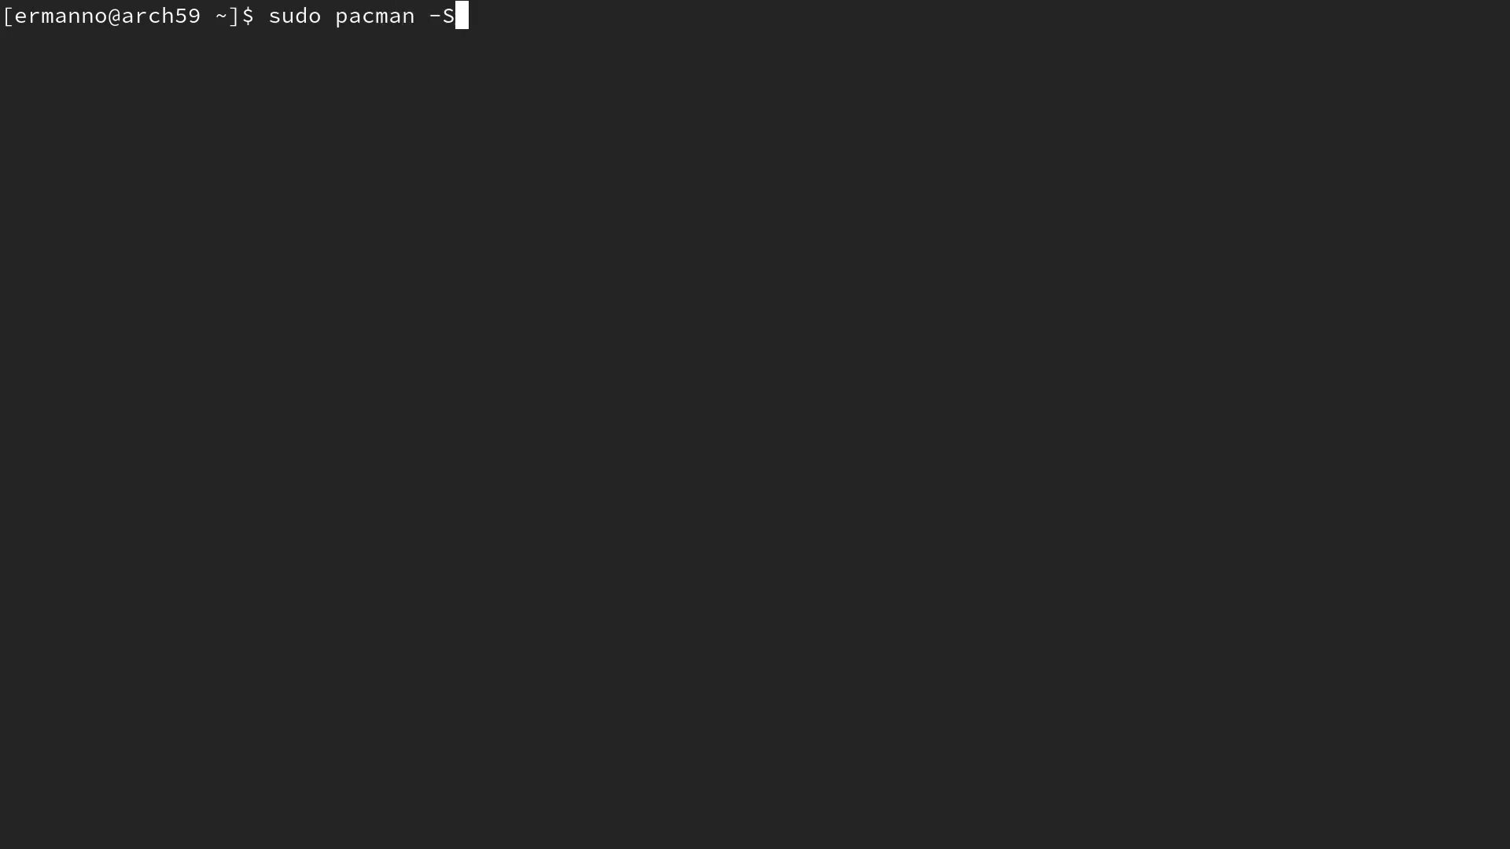
type(" stratis-cli stratisd")
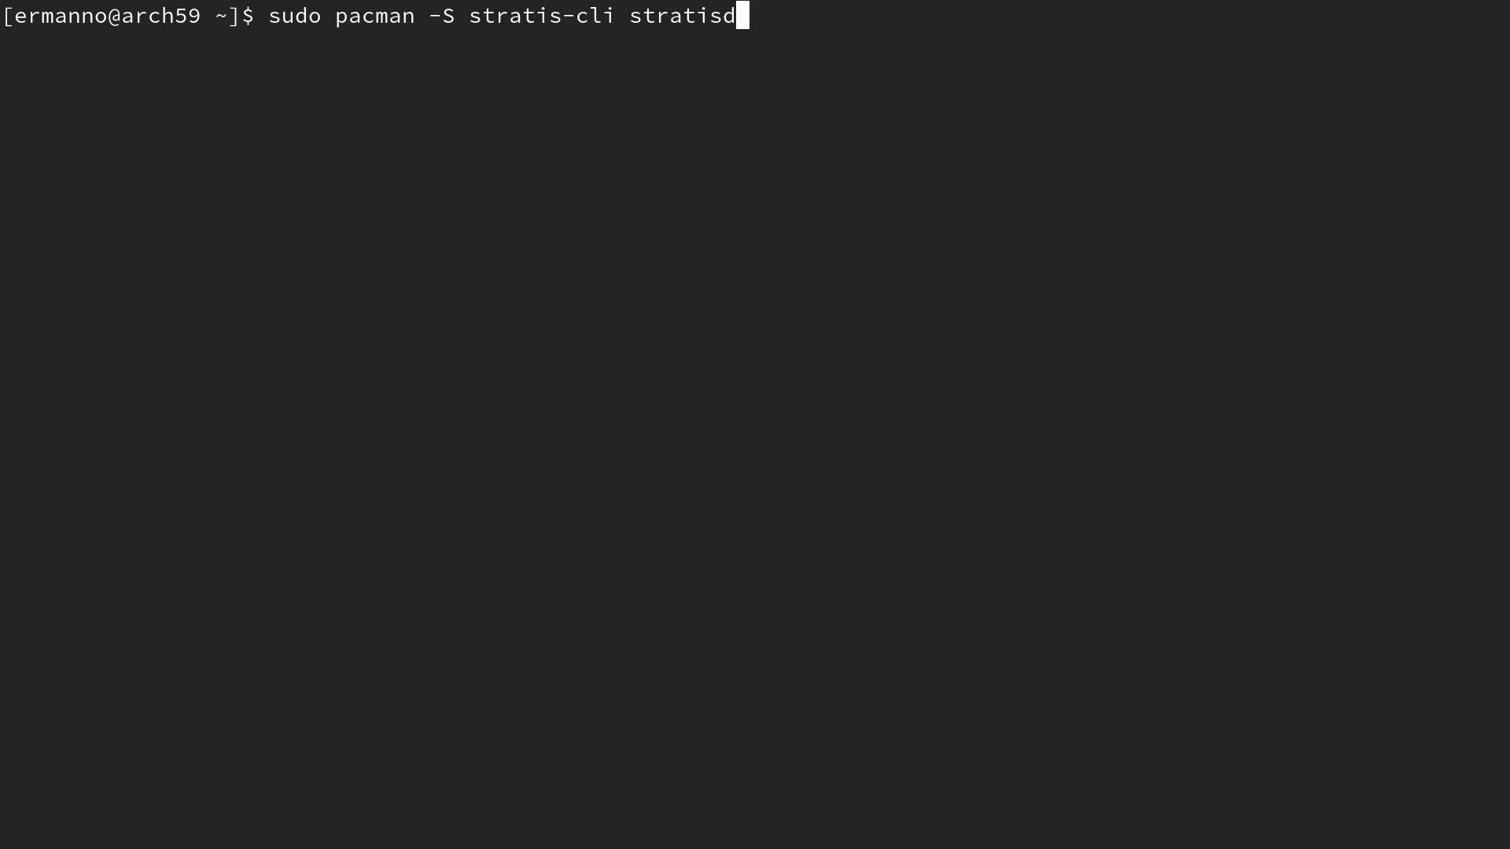
key("Return")
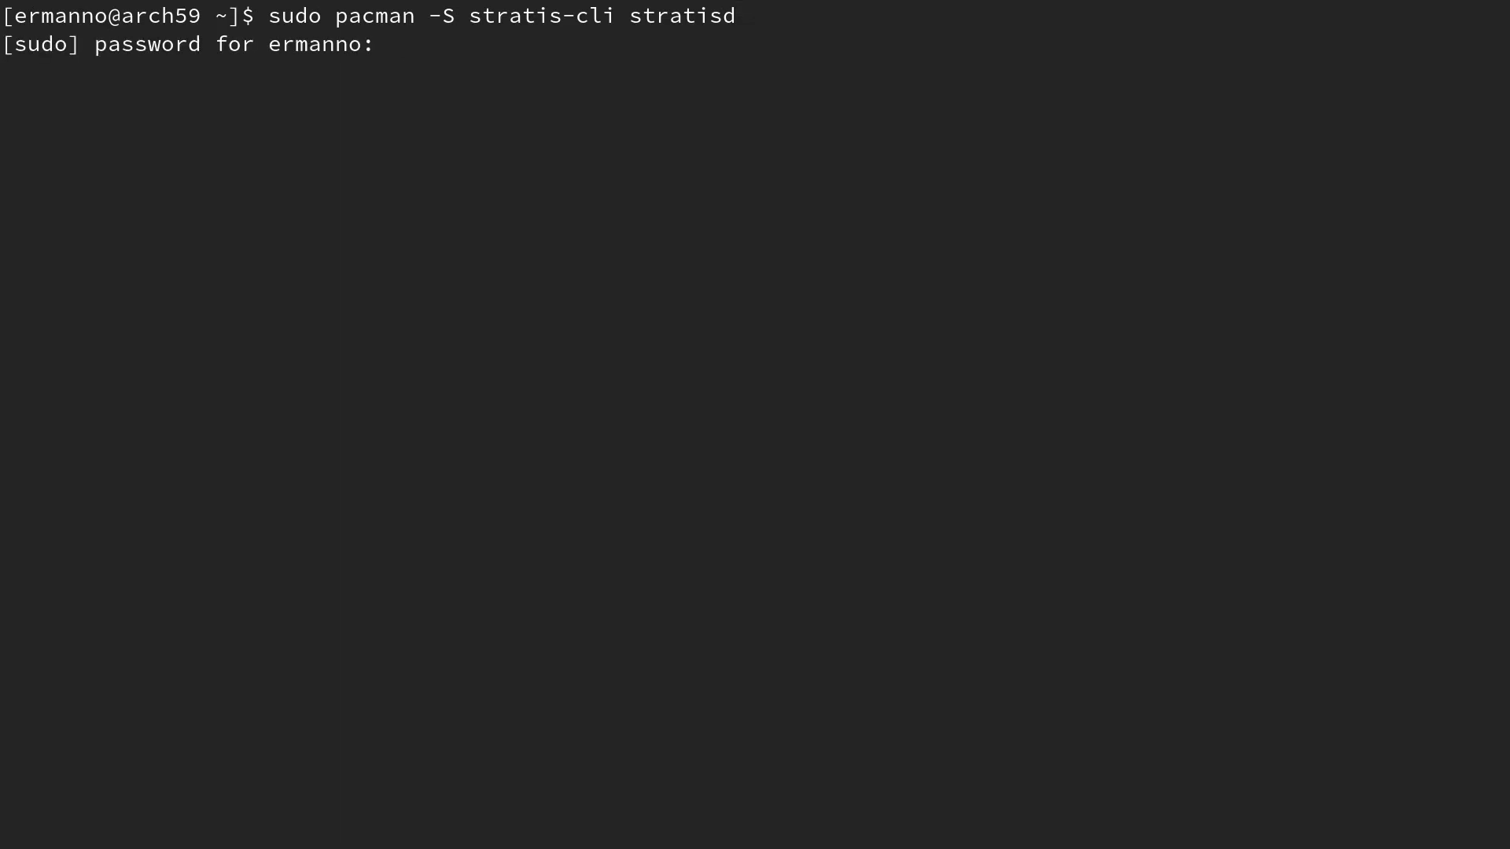
key("Return")
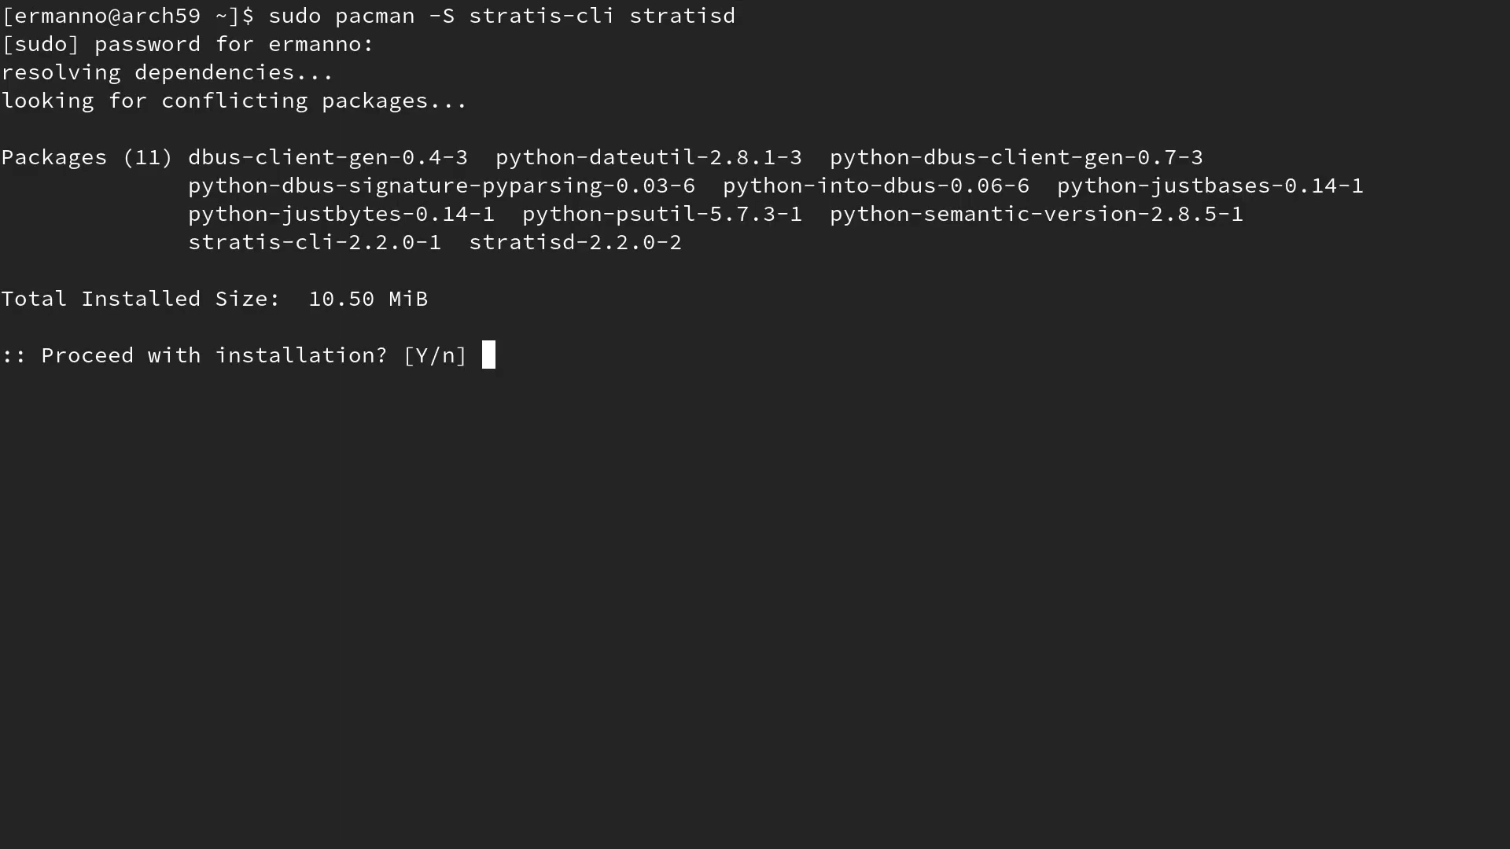
key("Return")
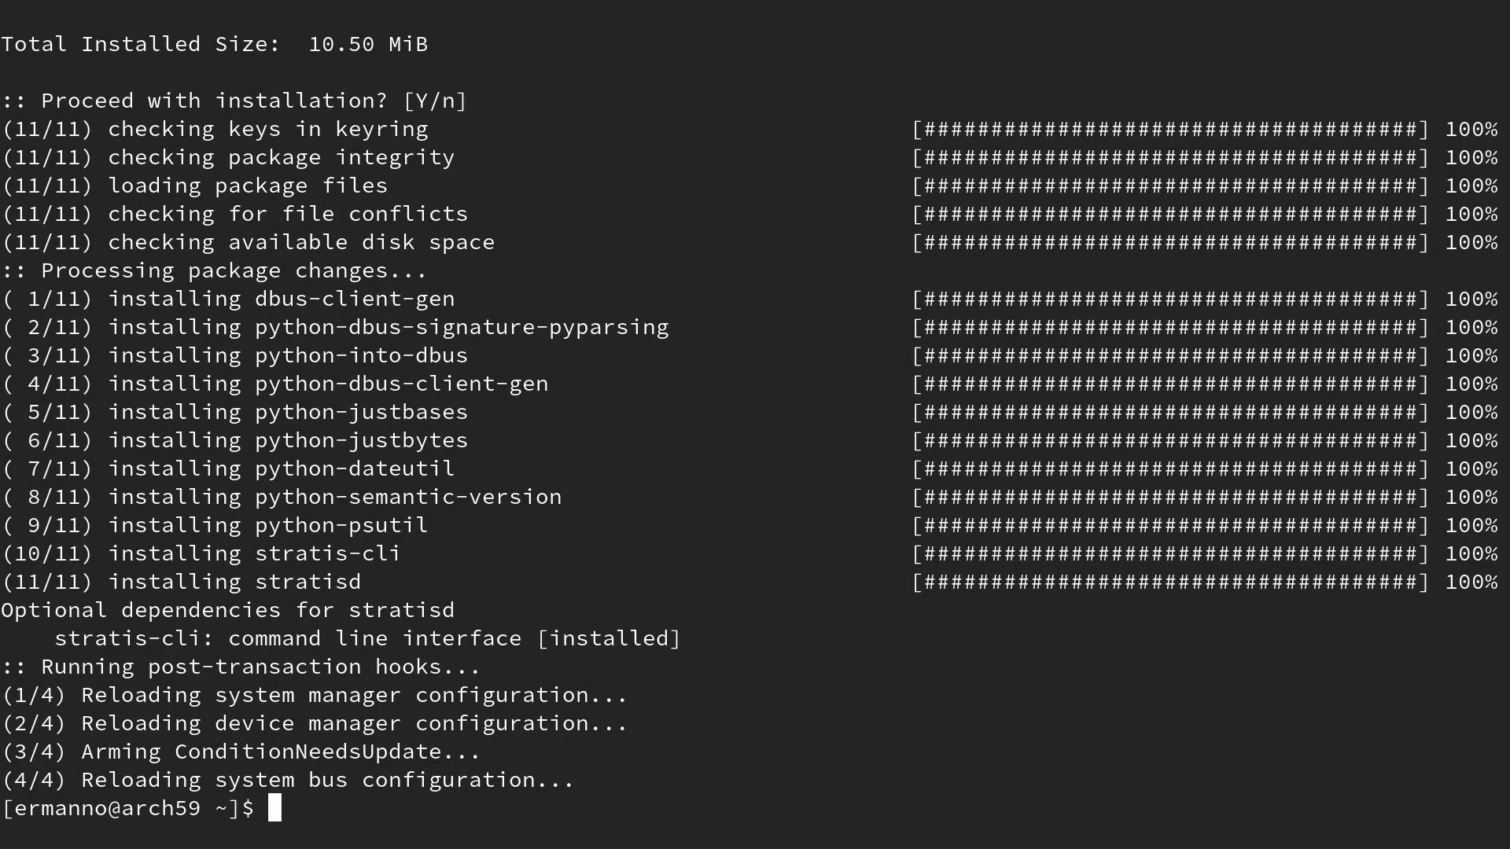
key("ctrl+l")
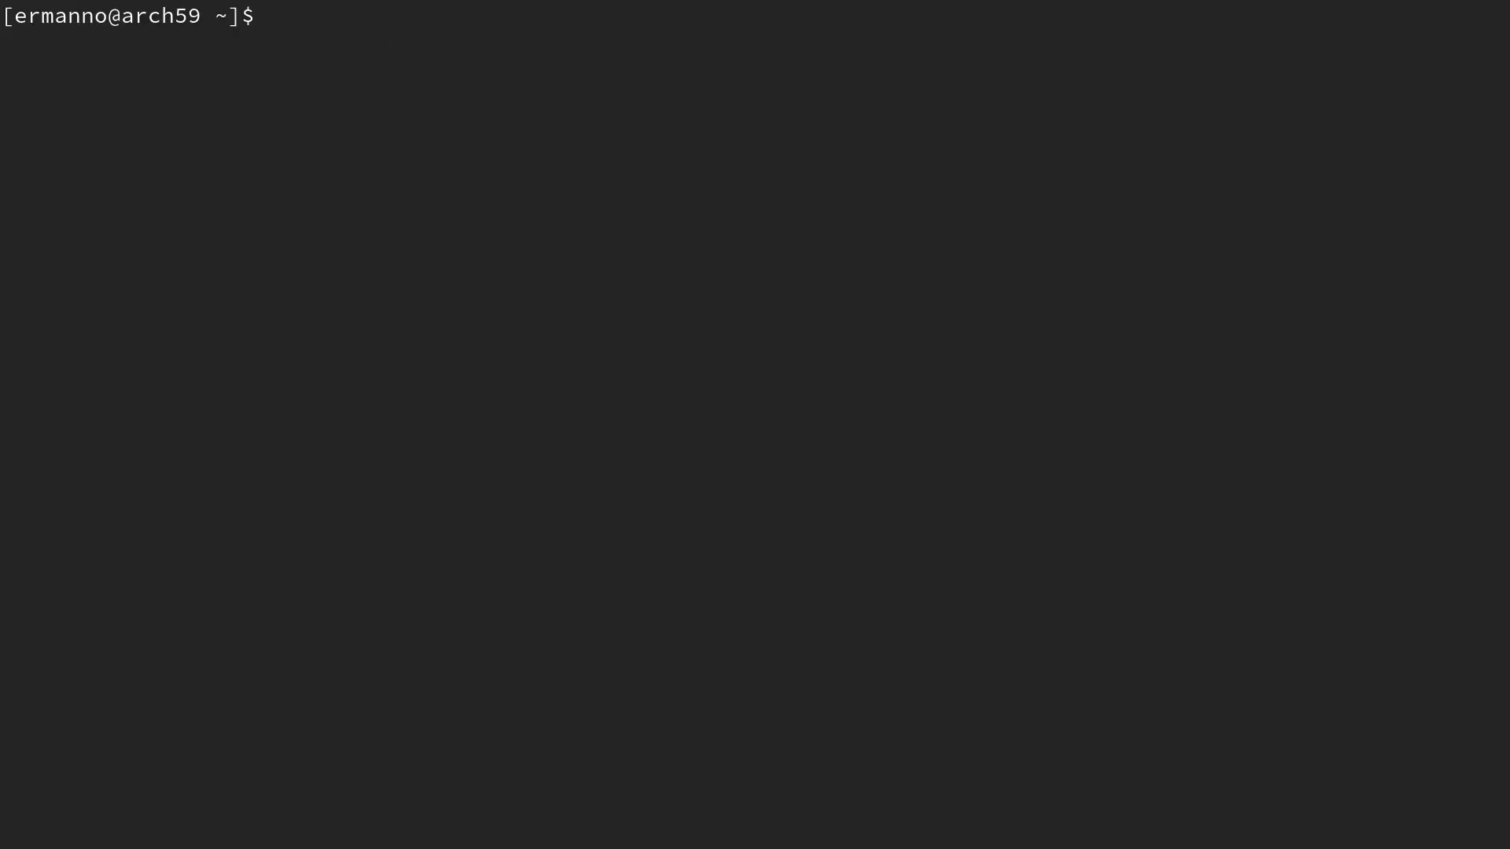
- Run 'sudo systemctl enable --now stratisd.service', confirm its status shows active (running), then clear
type("sudo systemctl")
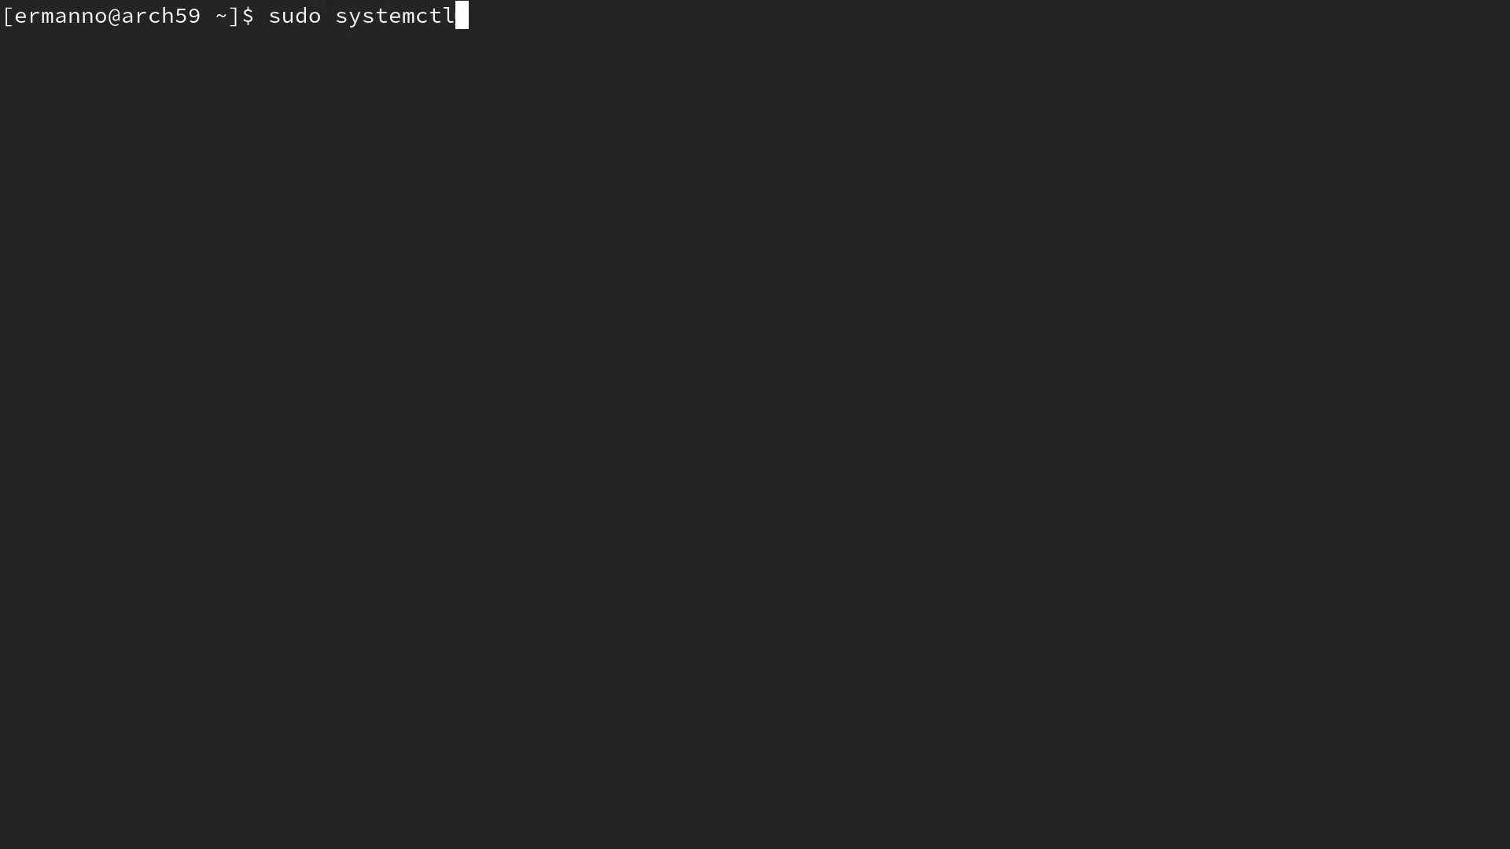
type(" enable --n")
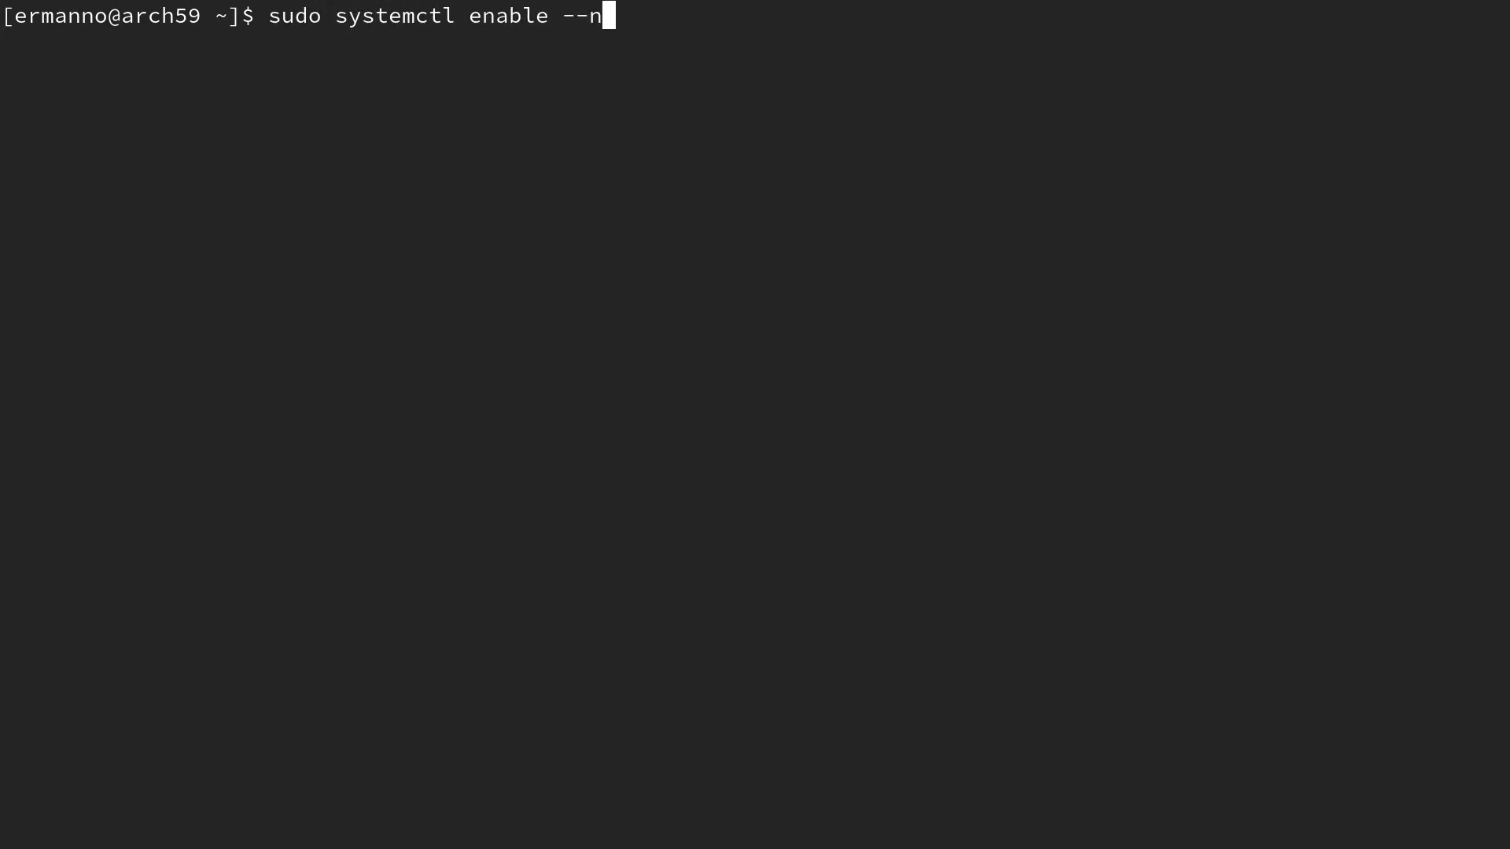
type("ow stratisd.service")
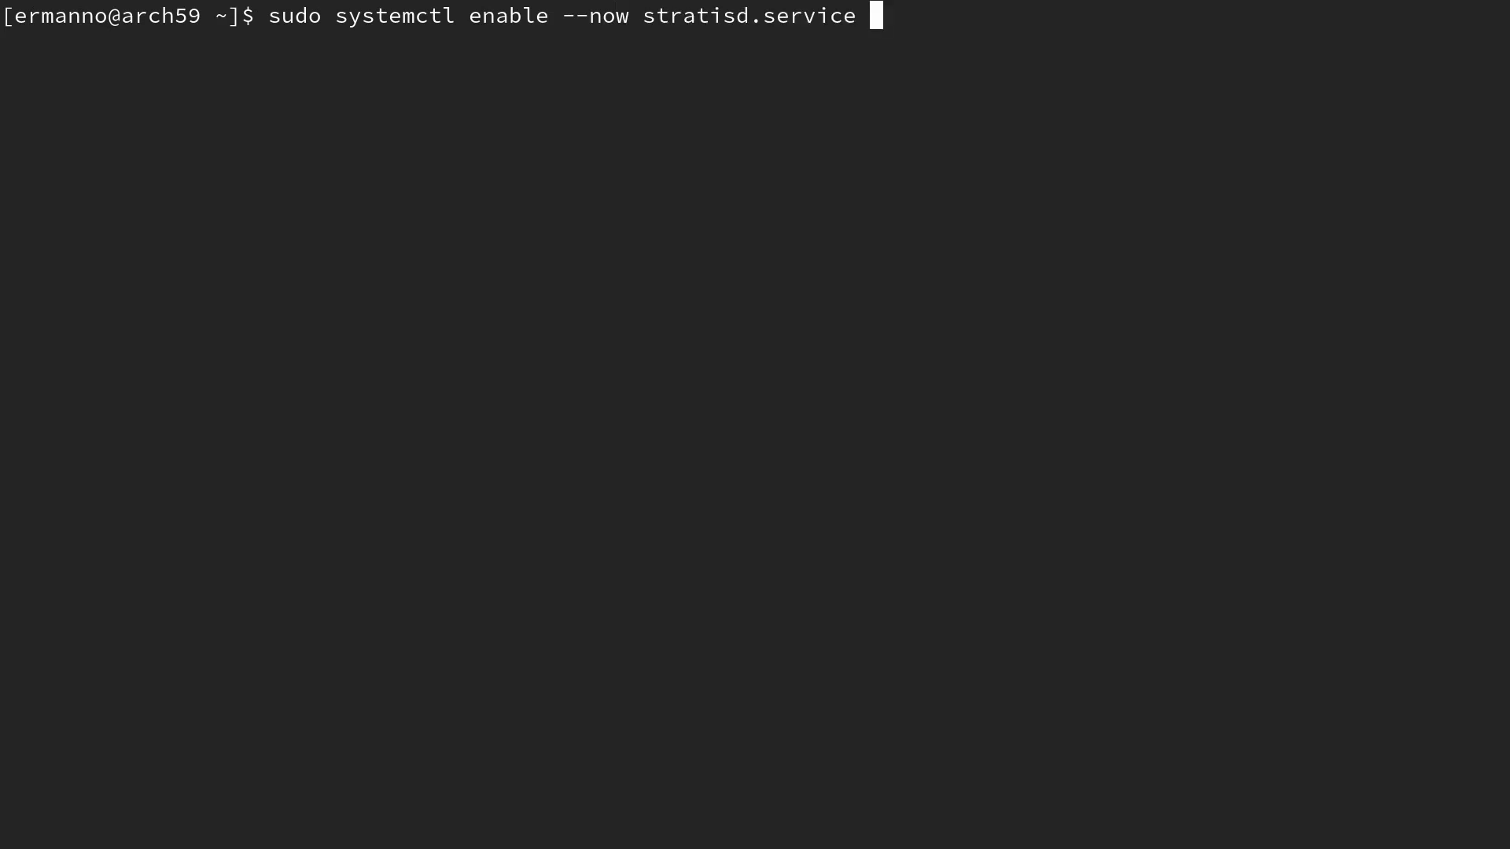
key("Return")
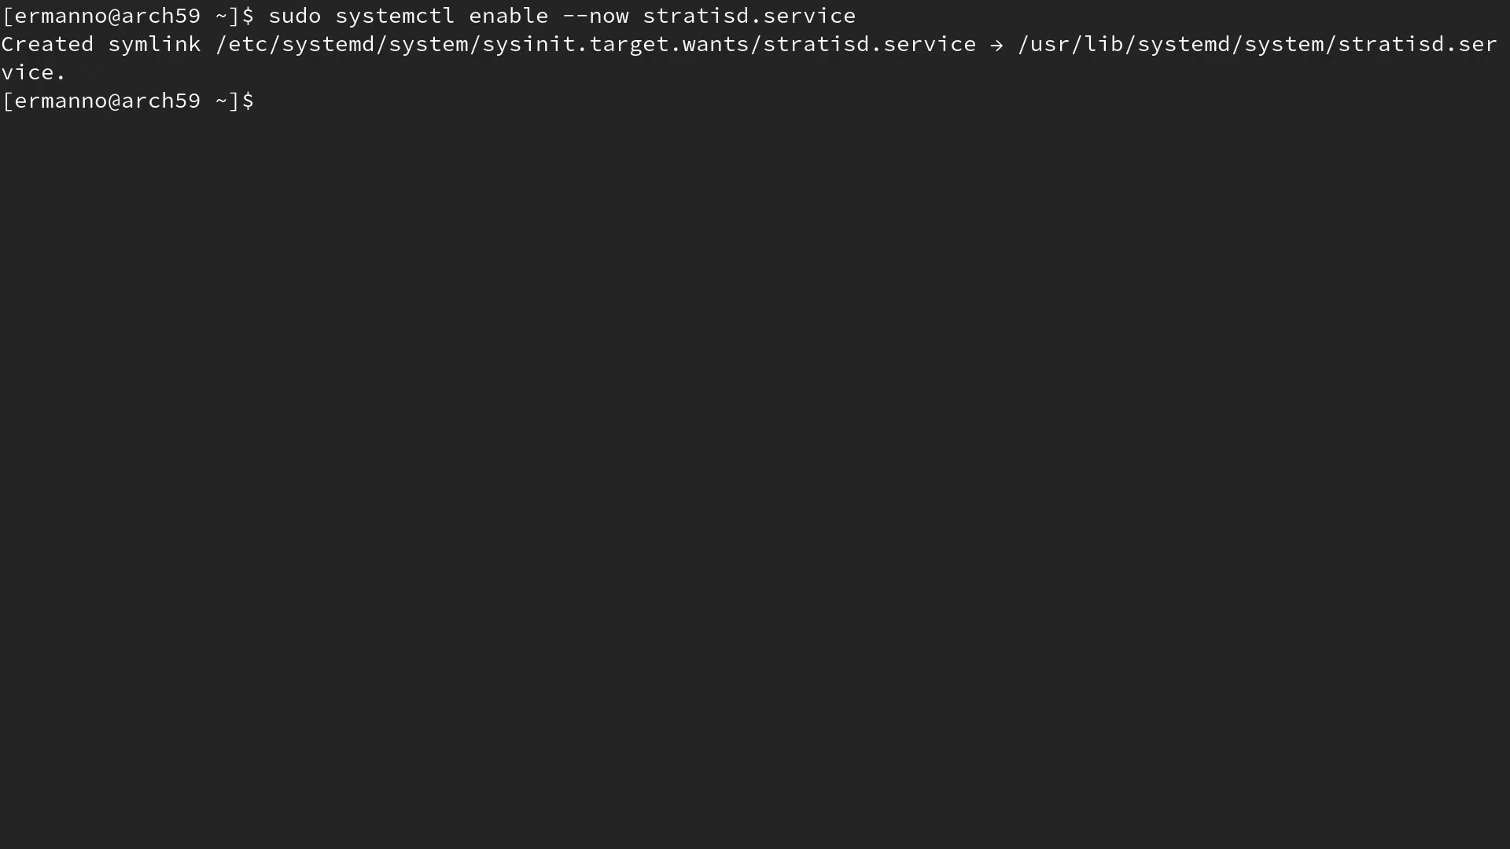
type("systemctl status stratisd.service")
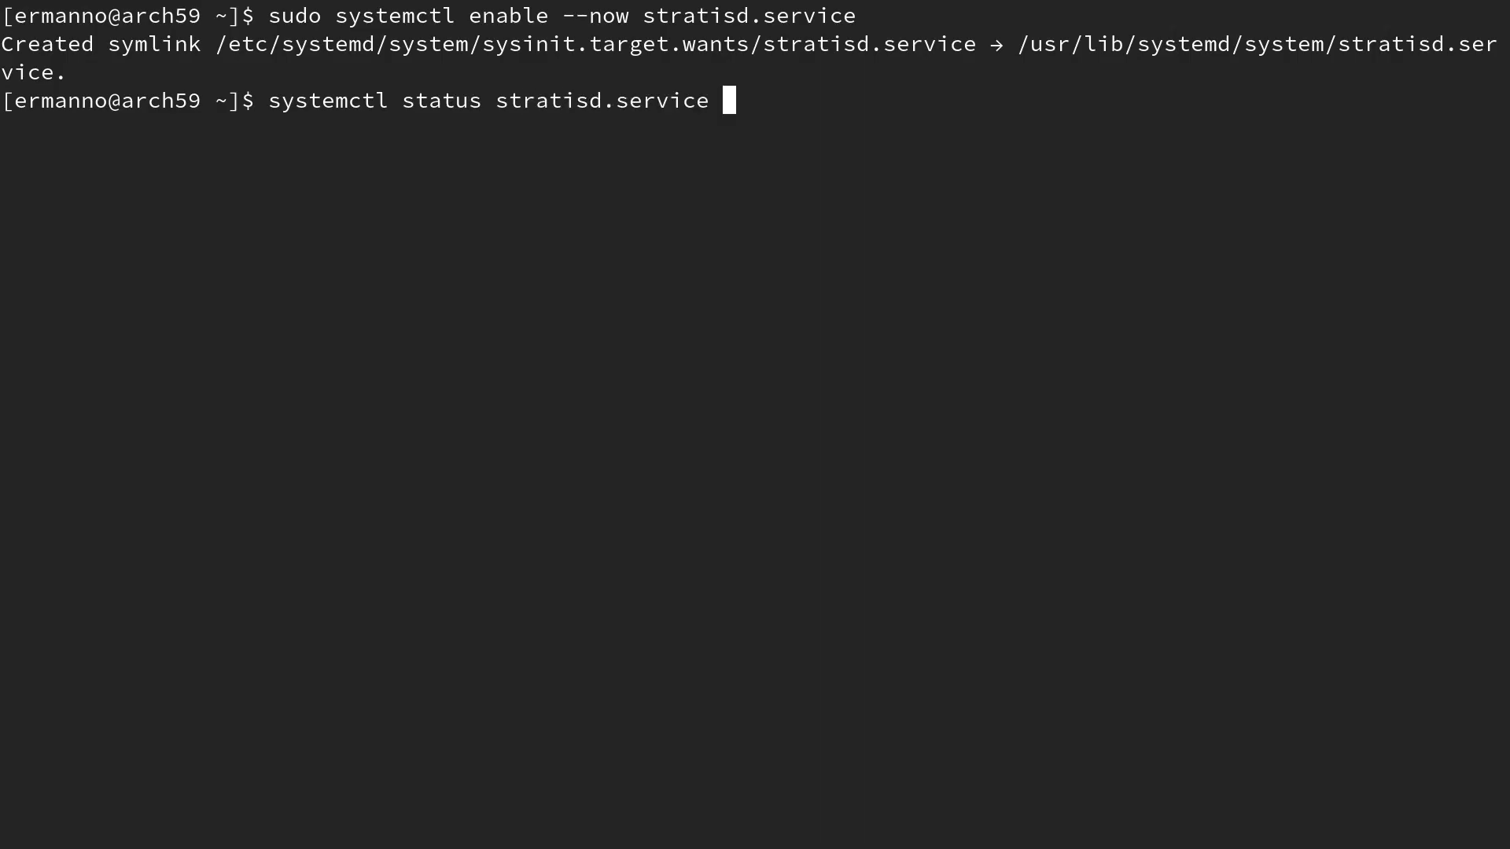
key("Return")
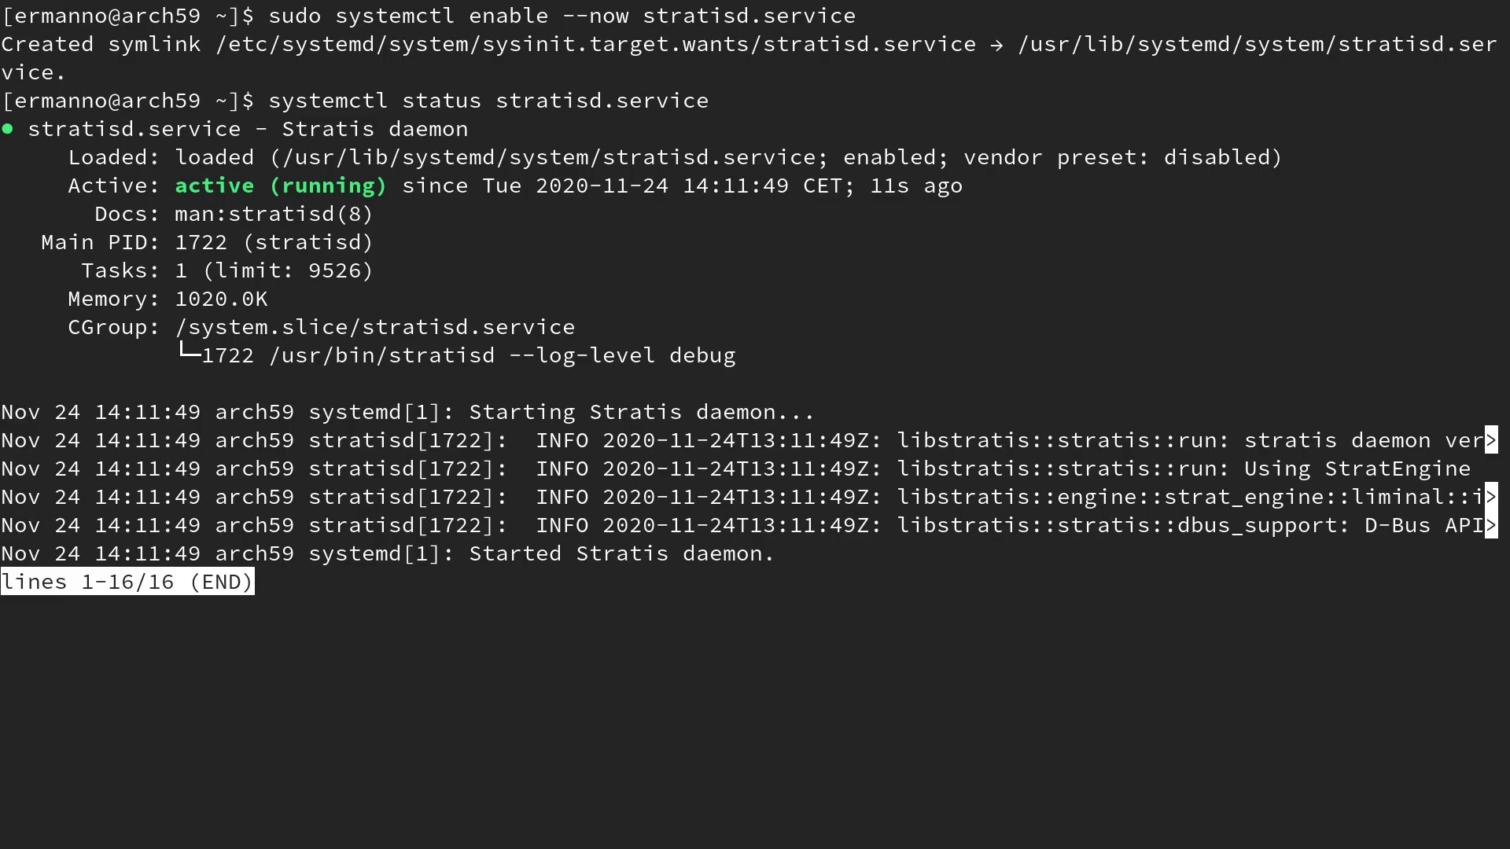
key("q")
key("ctrl+l")
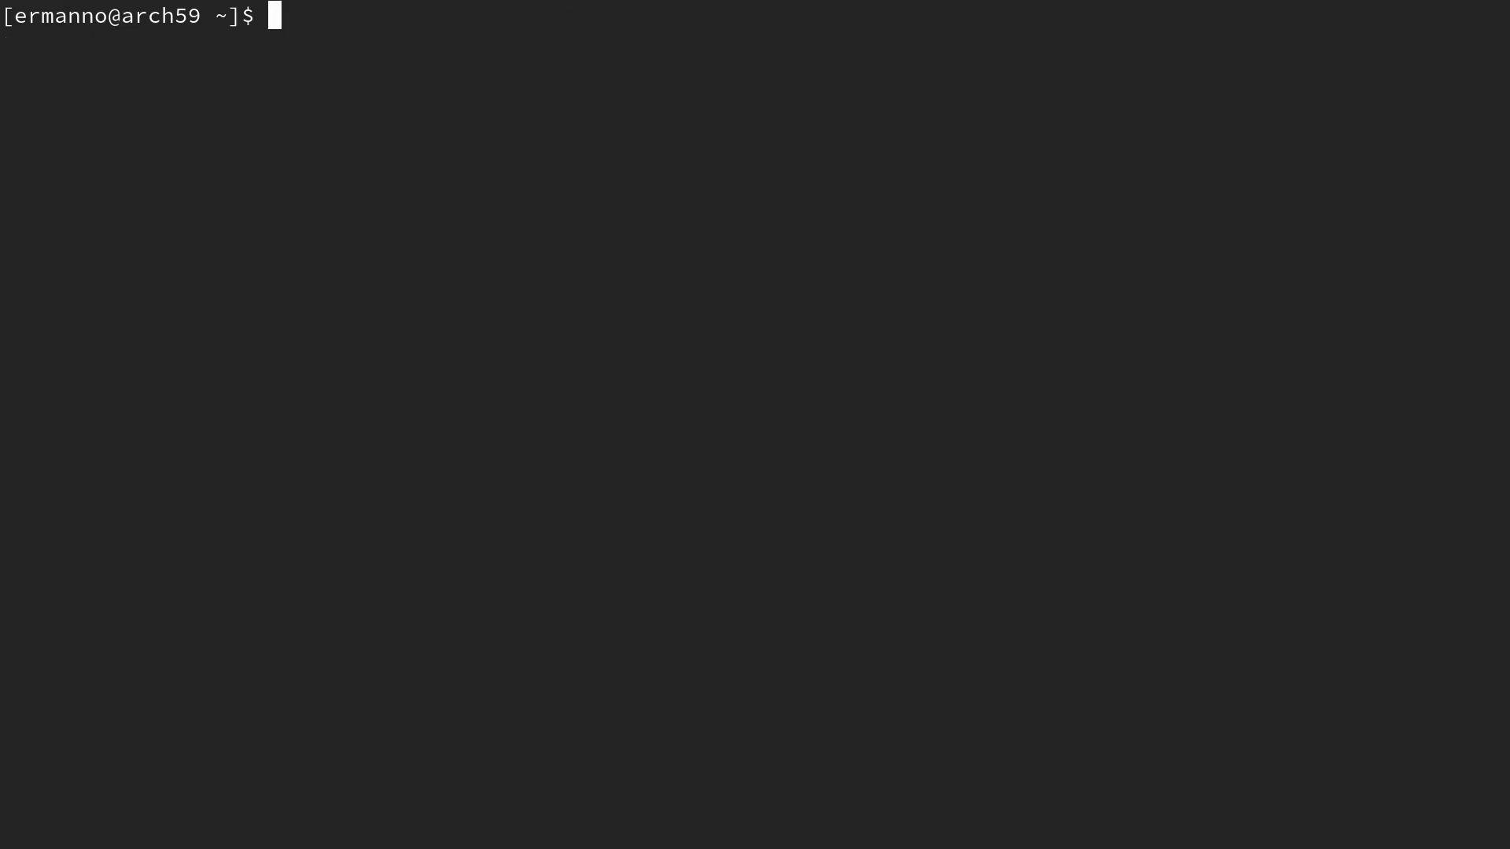
- Run lsblk to list the disks: the unused 20G vdb, the 50G vda and sr0
type("lsblk")
key("Return")
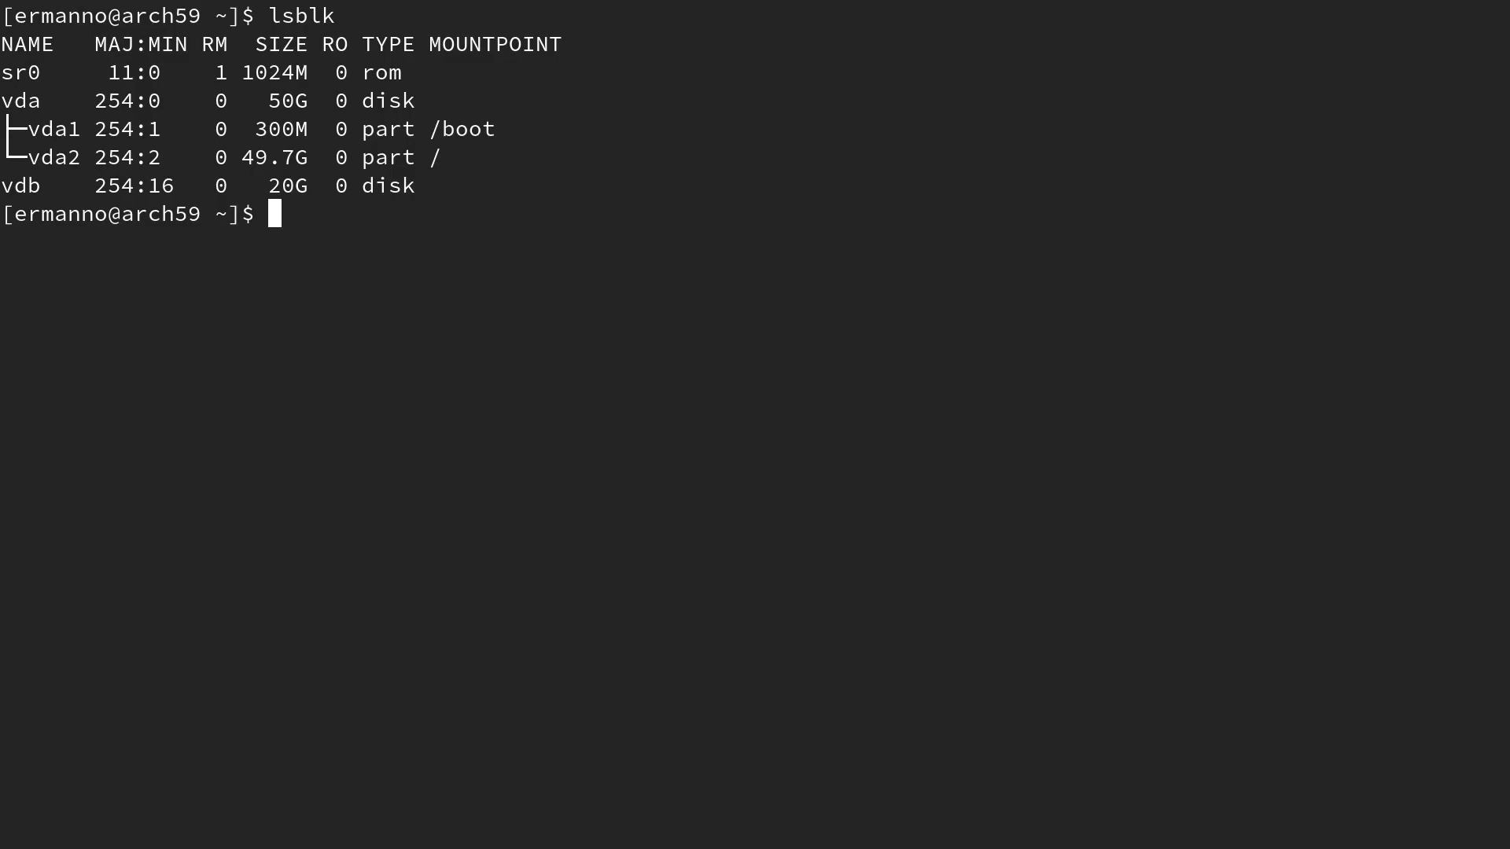
- Run 'sudo stratis pool create pool1 /dev/vdb' to build pool1 on vdb
type("sudo stratis pool create ")
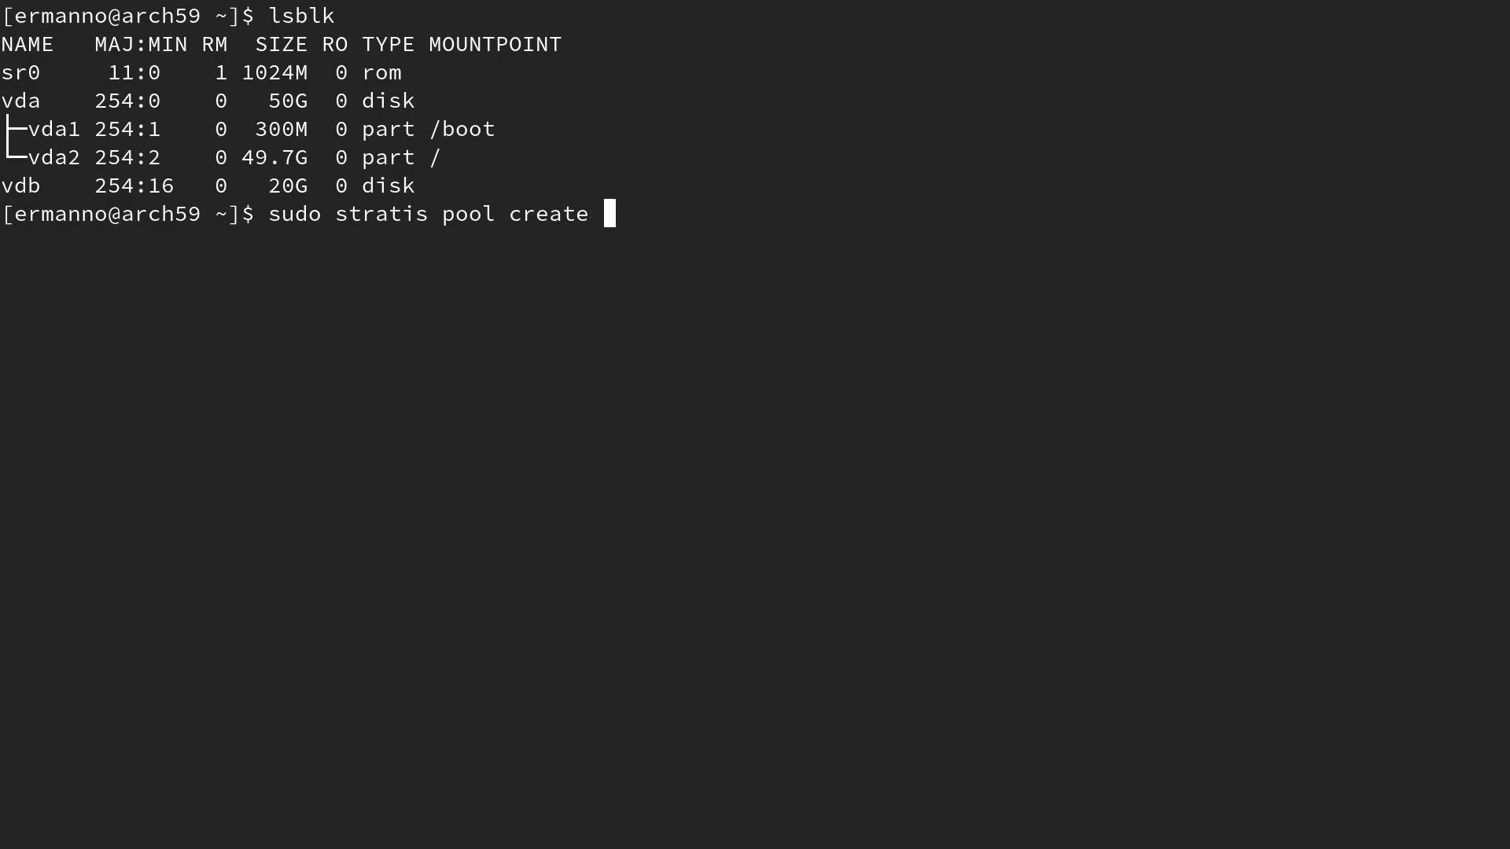
type("pool1 /de")
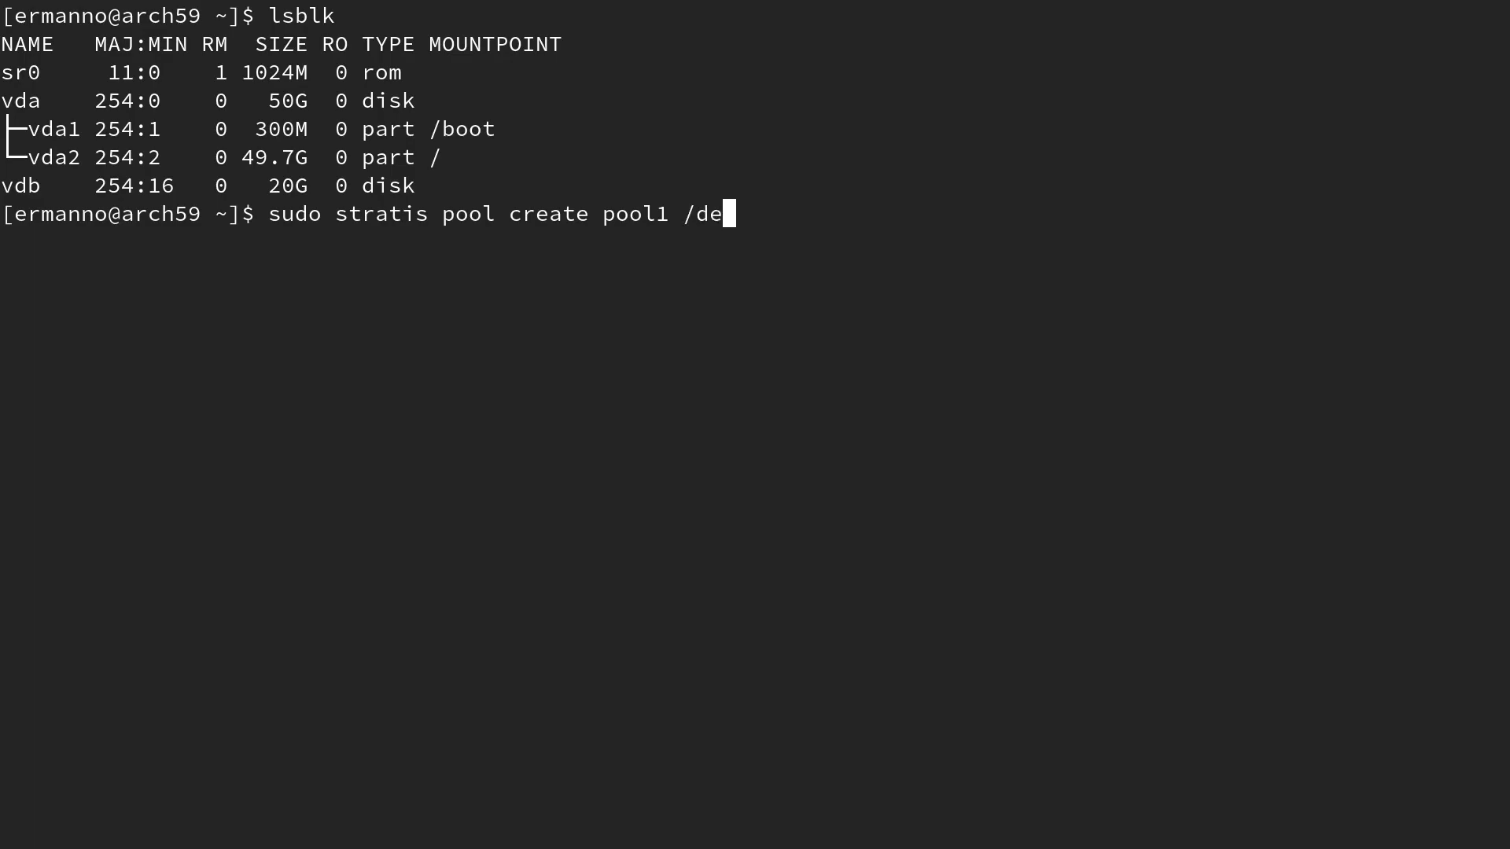
type("v/vdb")
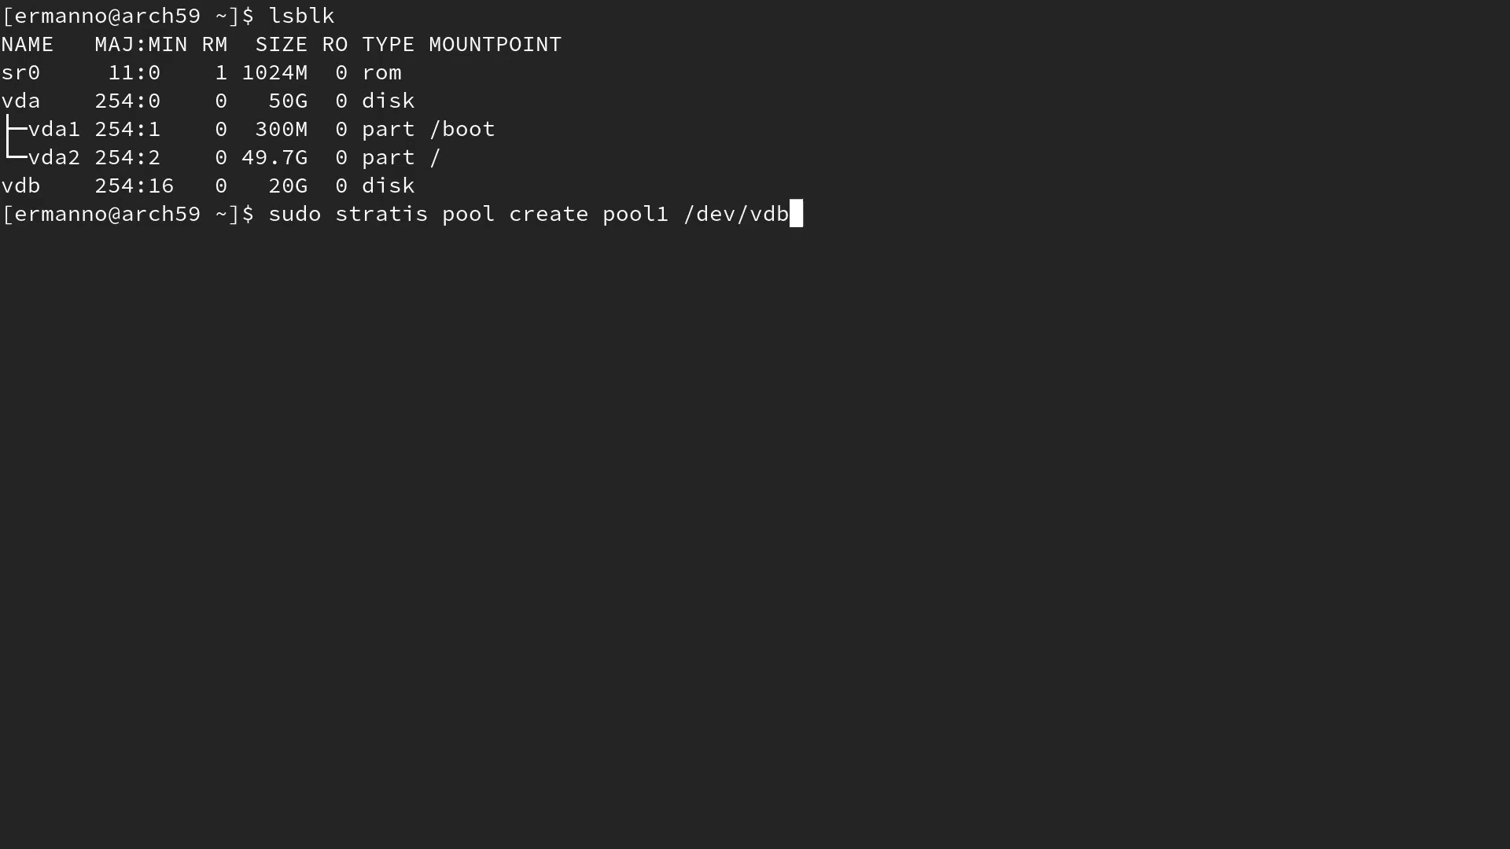
key("Return")
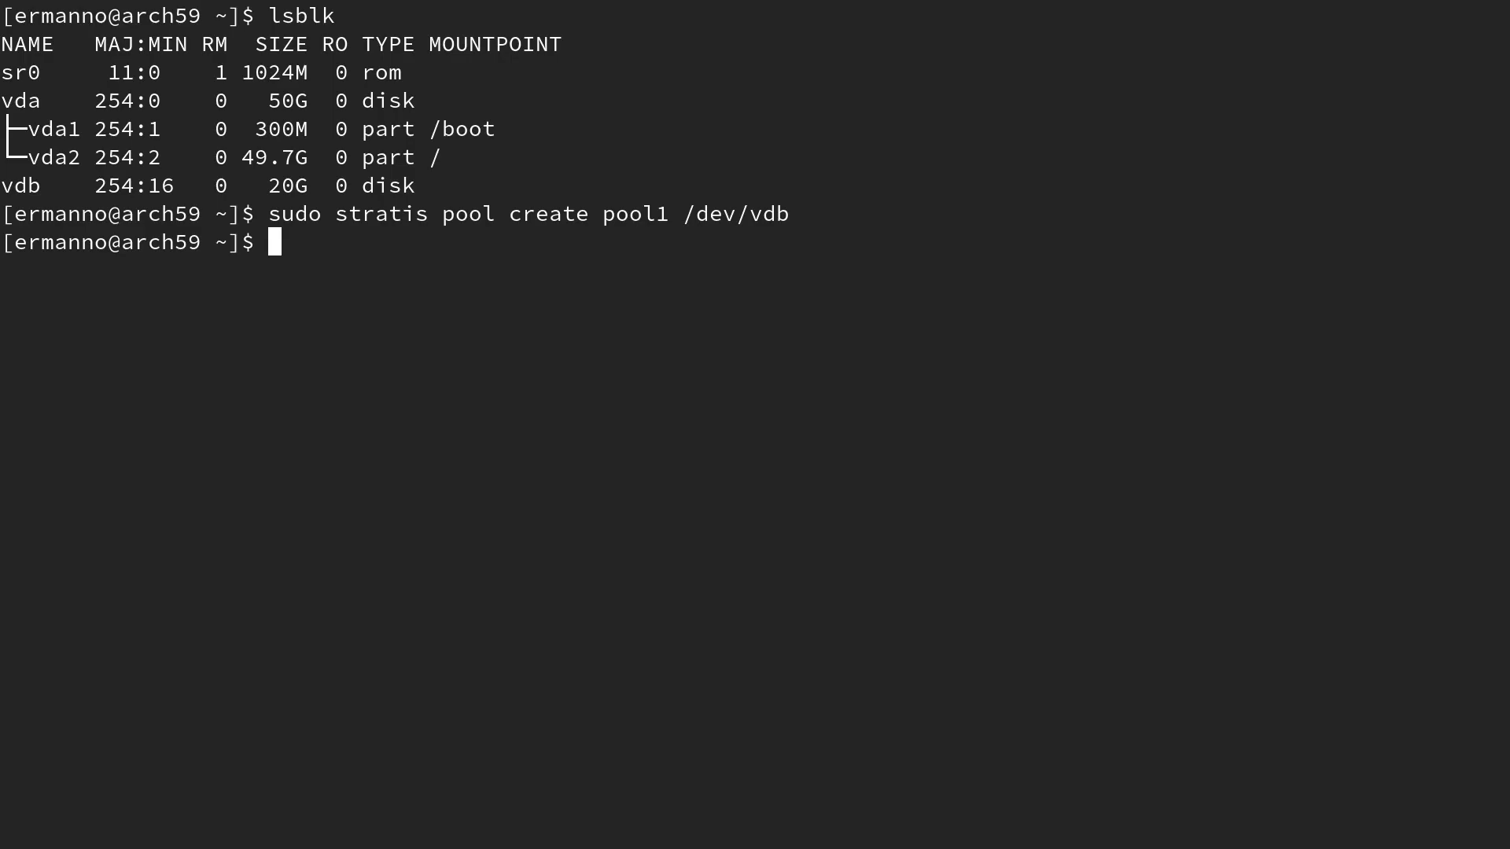
- Run 'sudo stratis fs create pool1 fs1', then lsblk to see the Stratis devices under vdb
type("sudo stratiu")
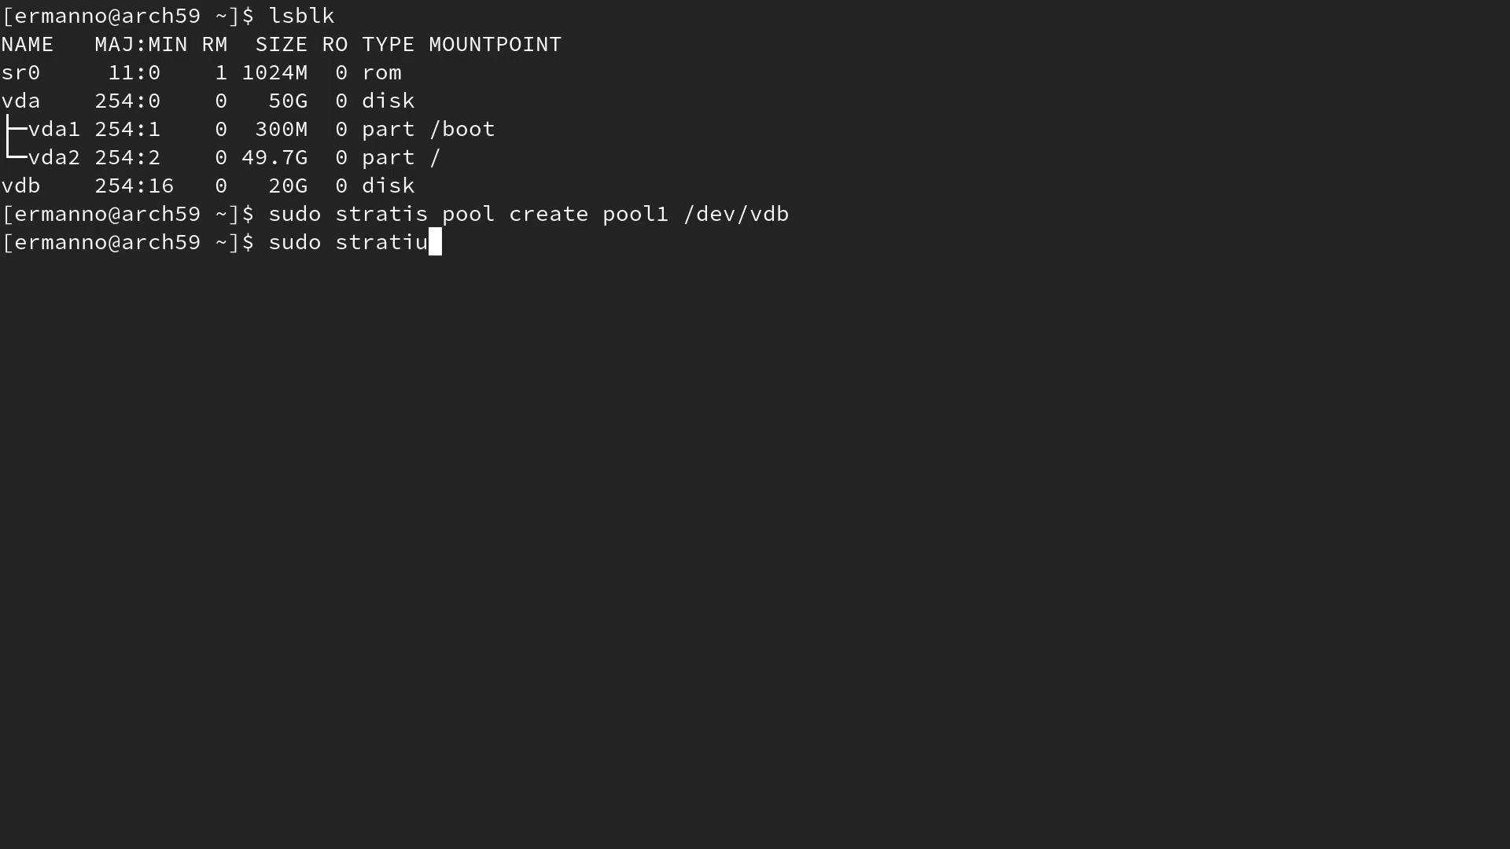
key("BackSpace")
type("s fs create ")
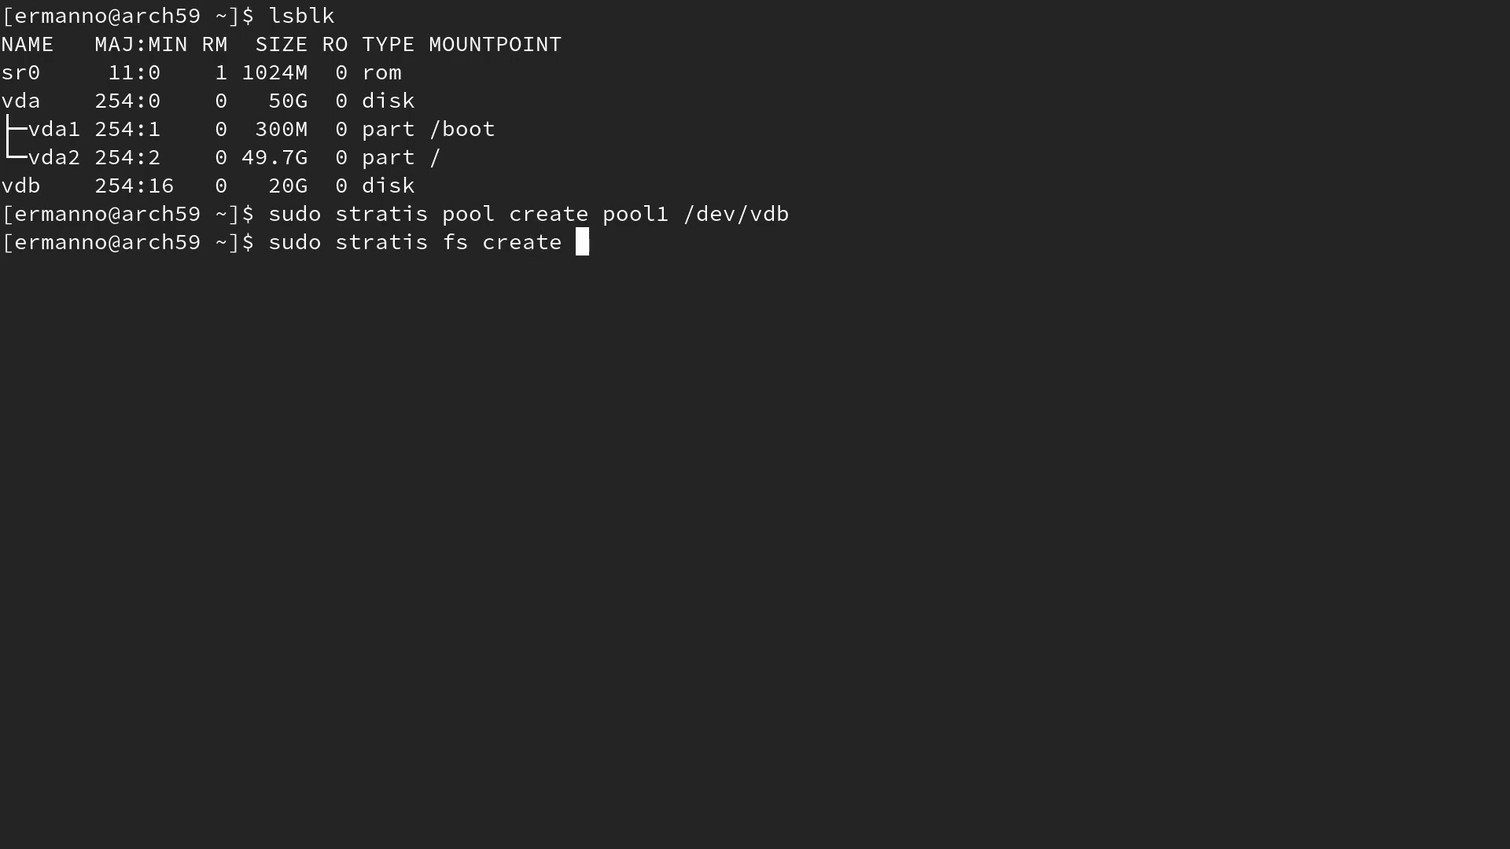
type("pool1")
type("fs1")
key("Return")
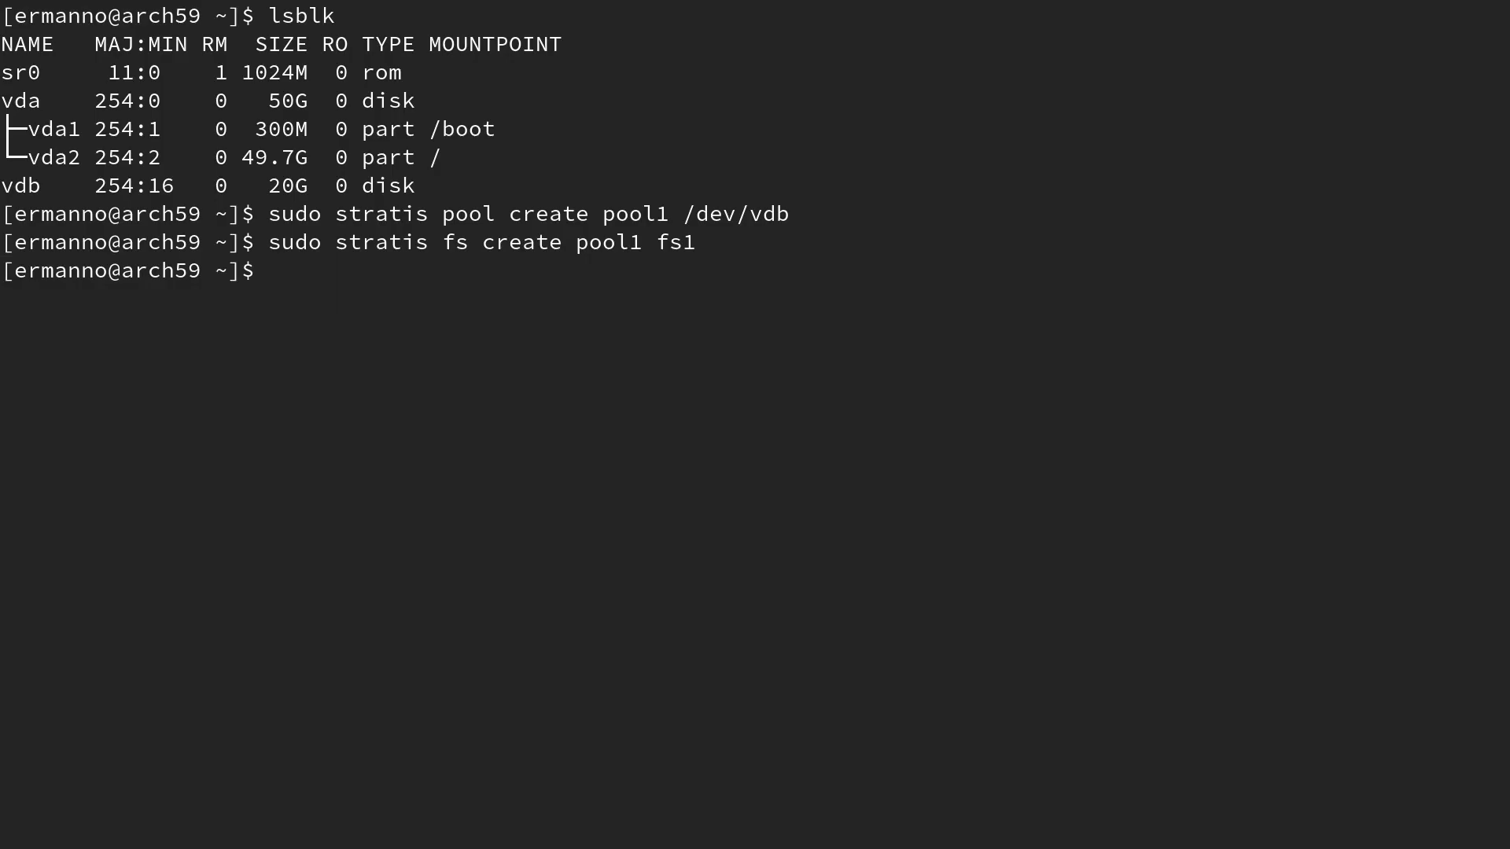
type("lsblk")
key("Return")
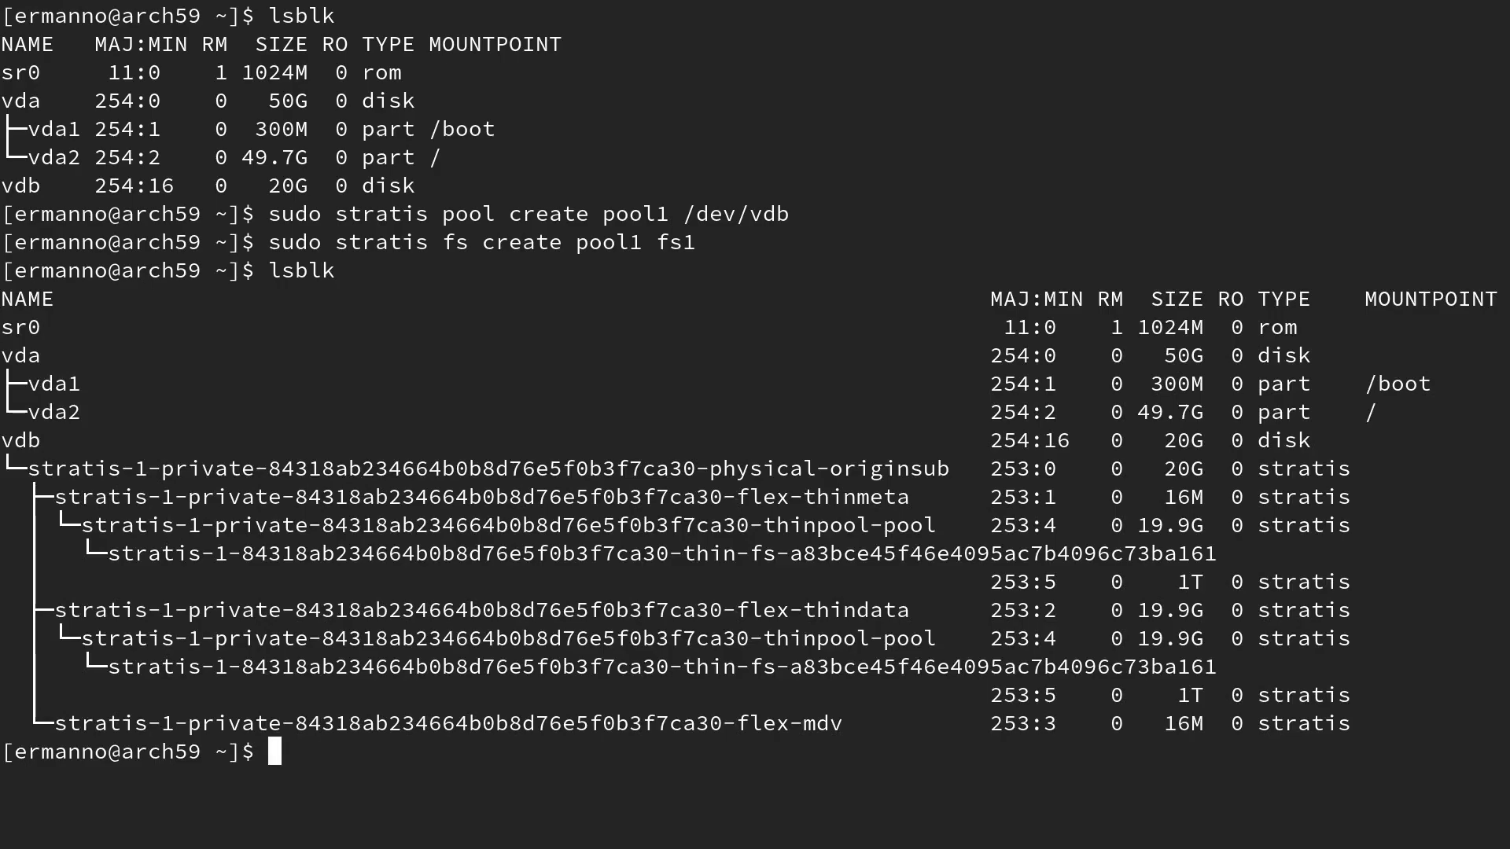
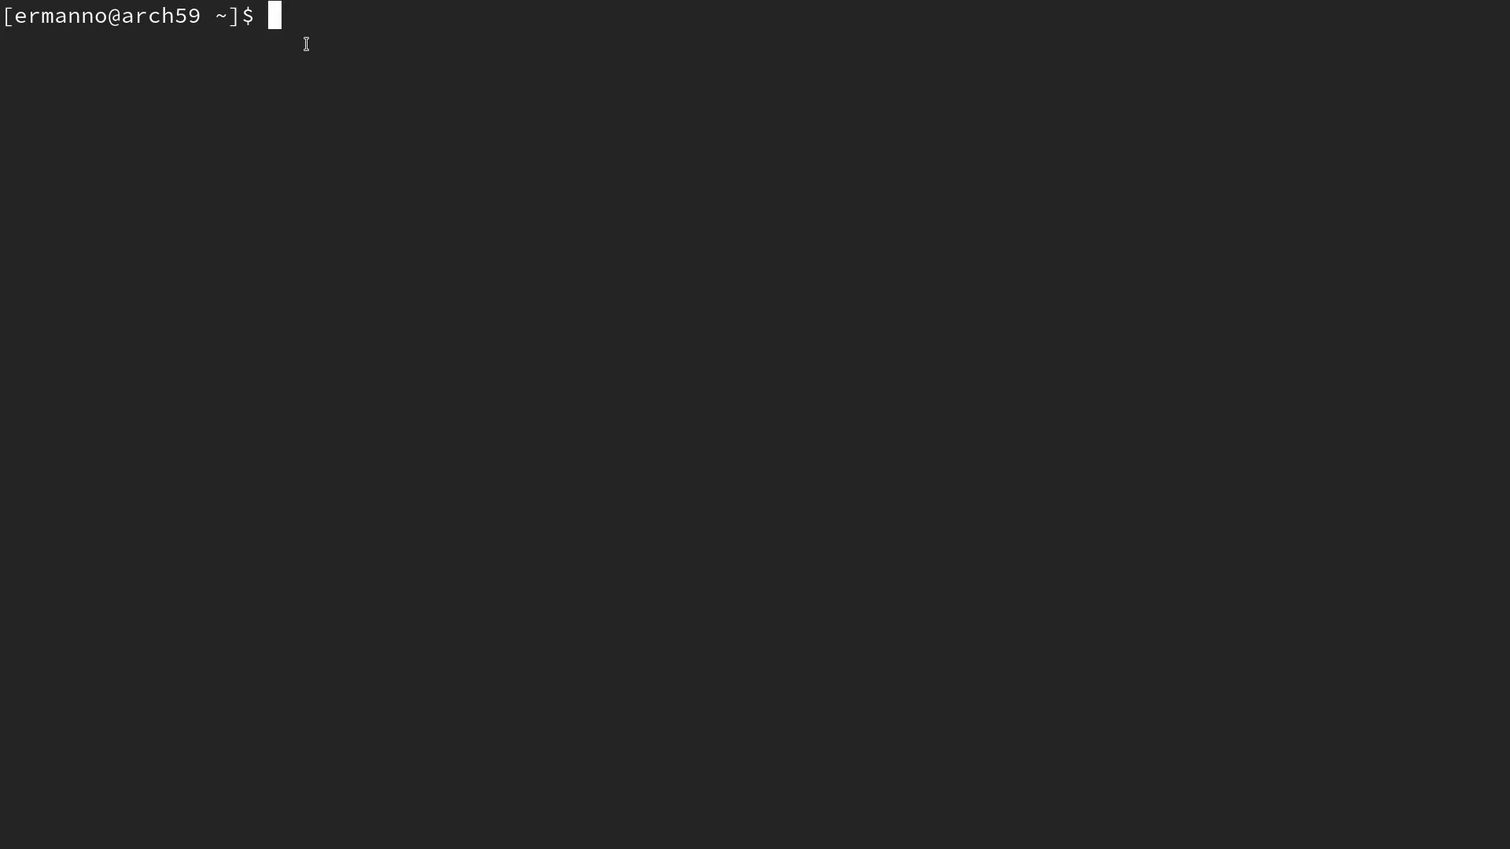
- Run 'stratis pool list' to show pool1 at 20 GiB, then 'stratis fs list' to show fs1
type("stra")
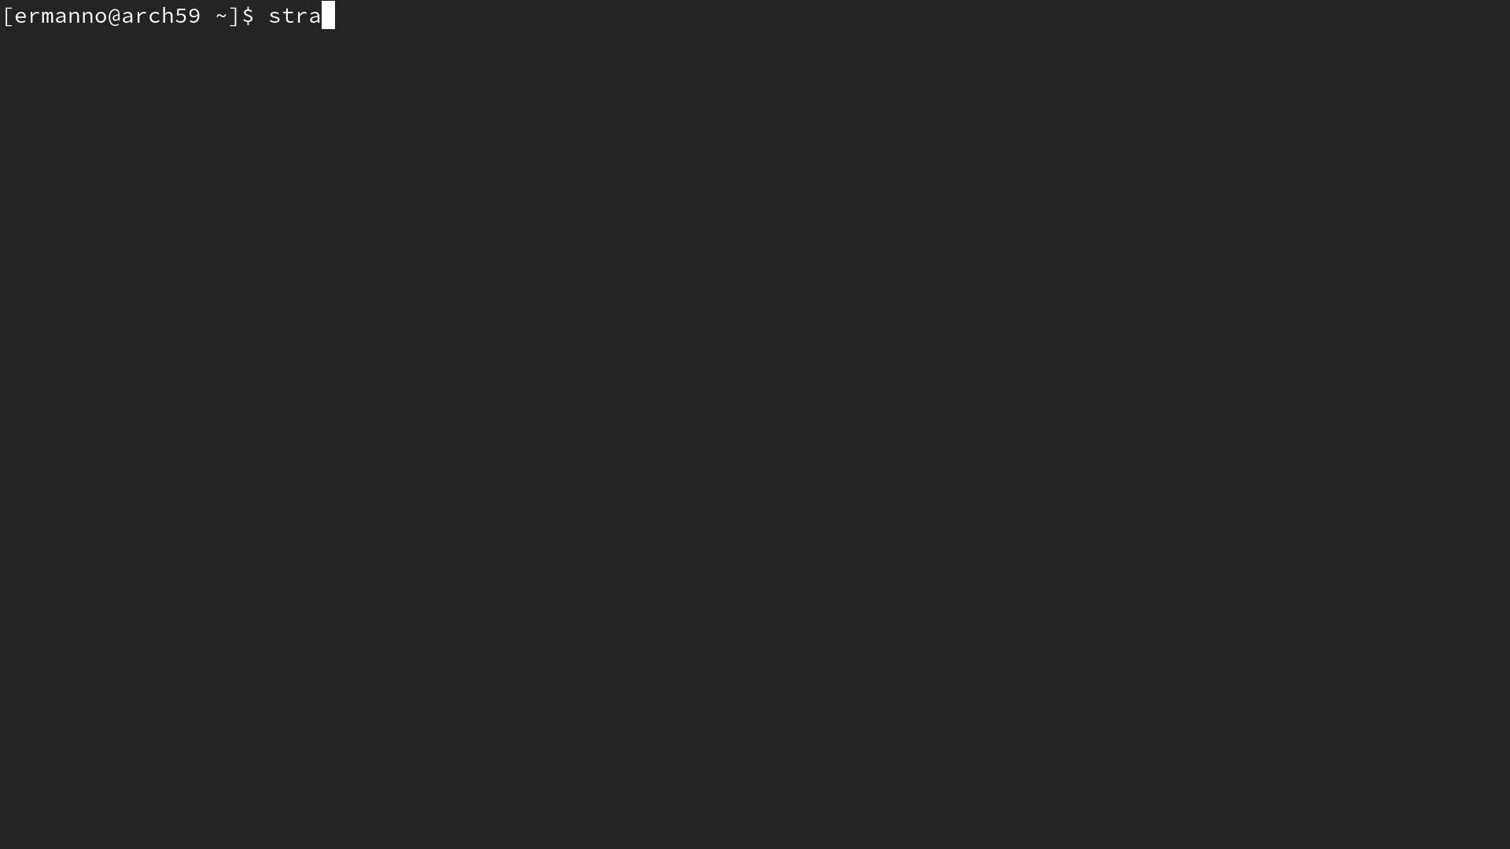
type("tis pool list")
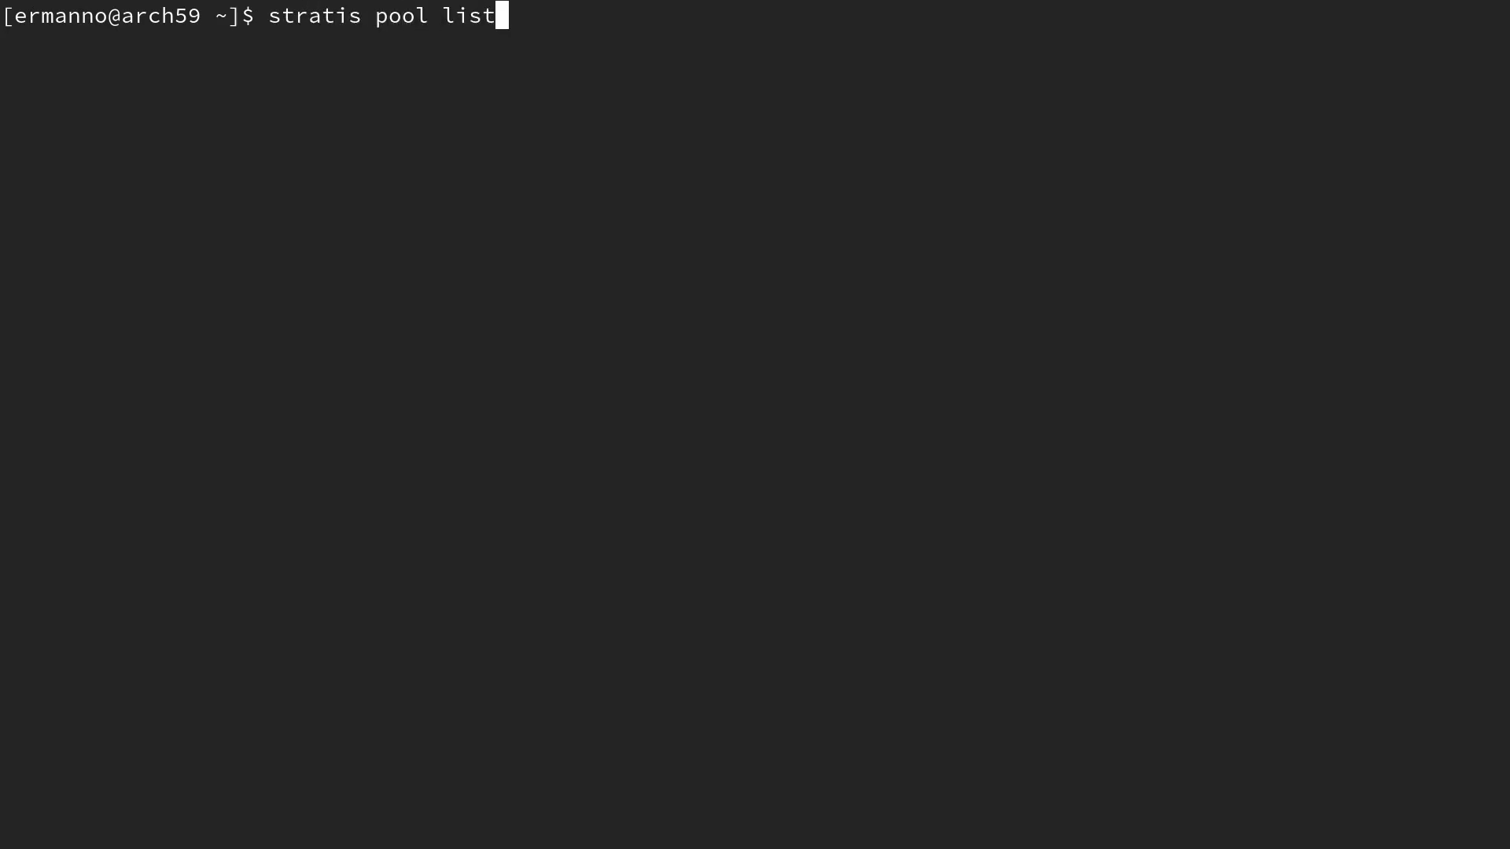
key("Return")
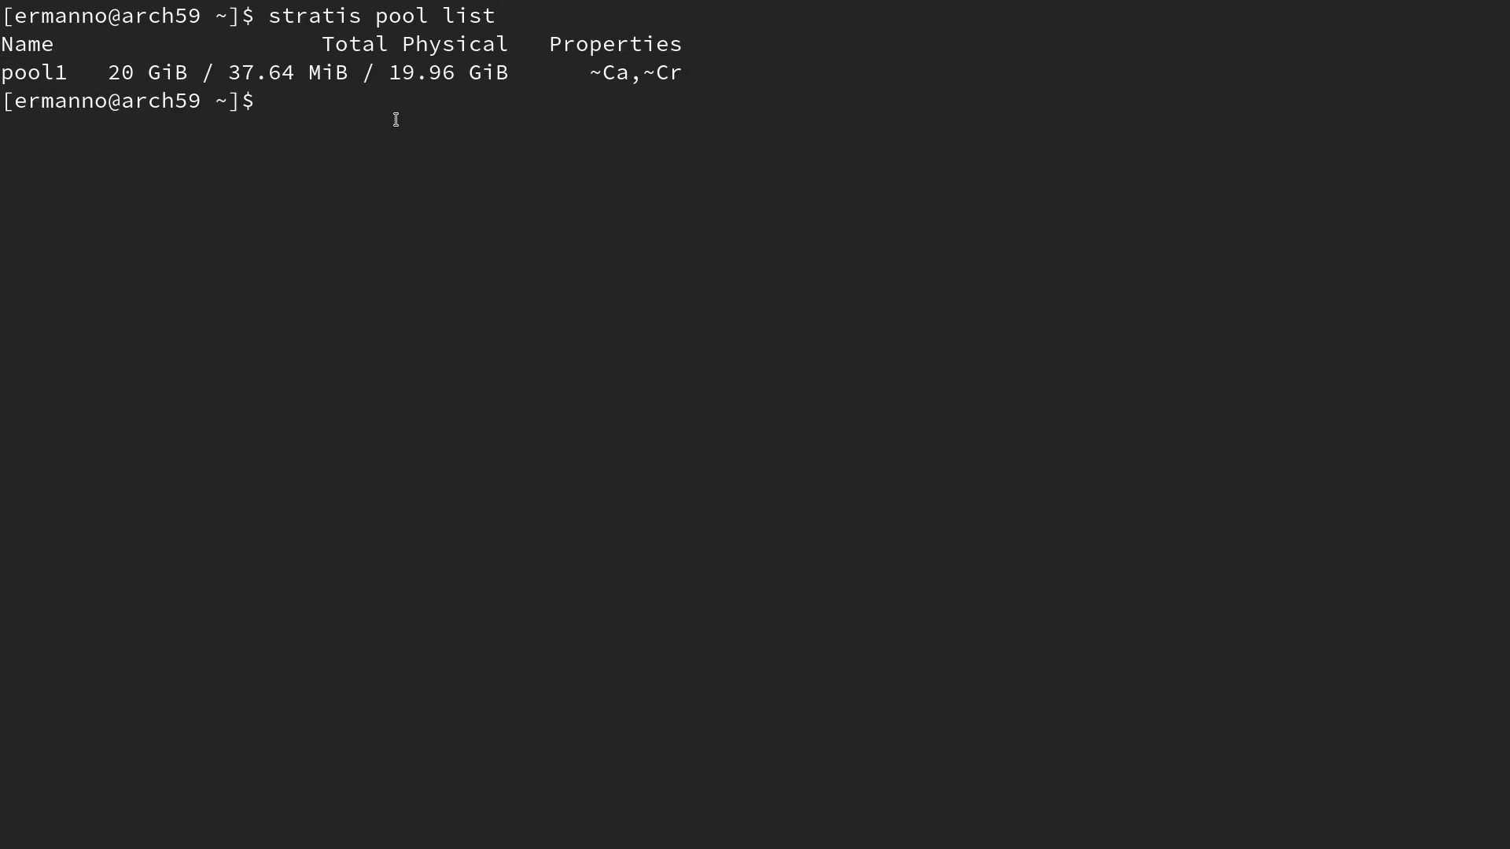
key("Up")
key("ctrl+w")
key("ctrl+w")
type("fs list")
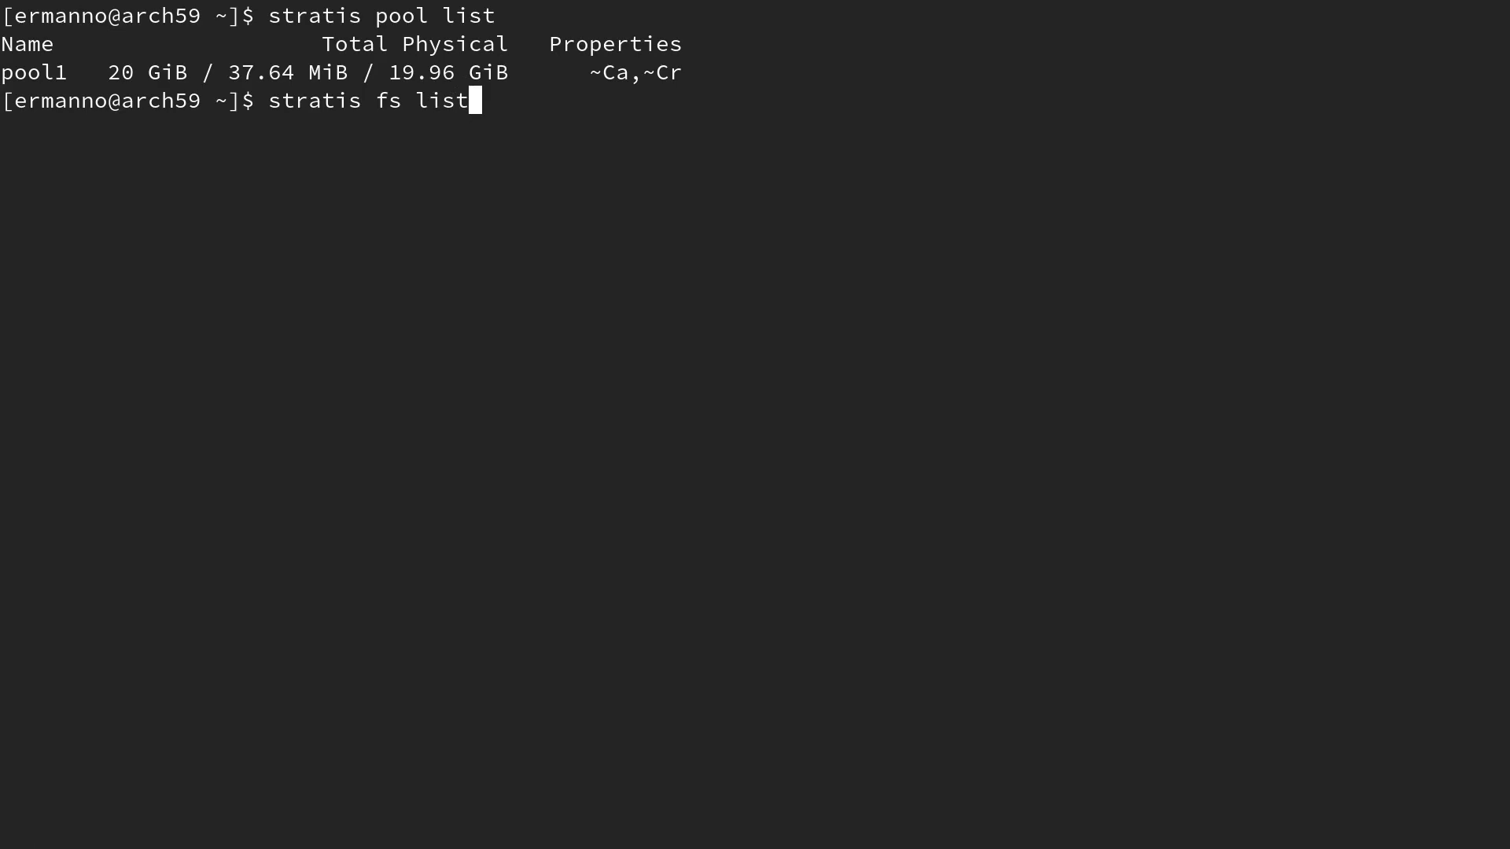
key("Return")
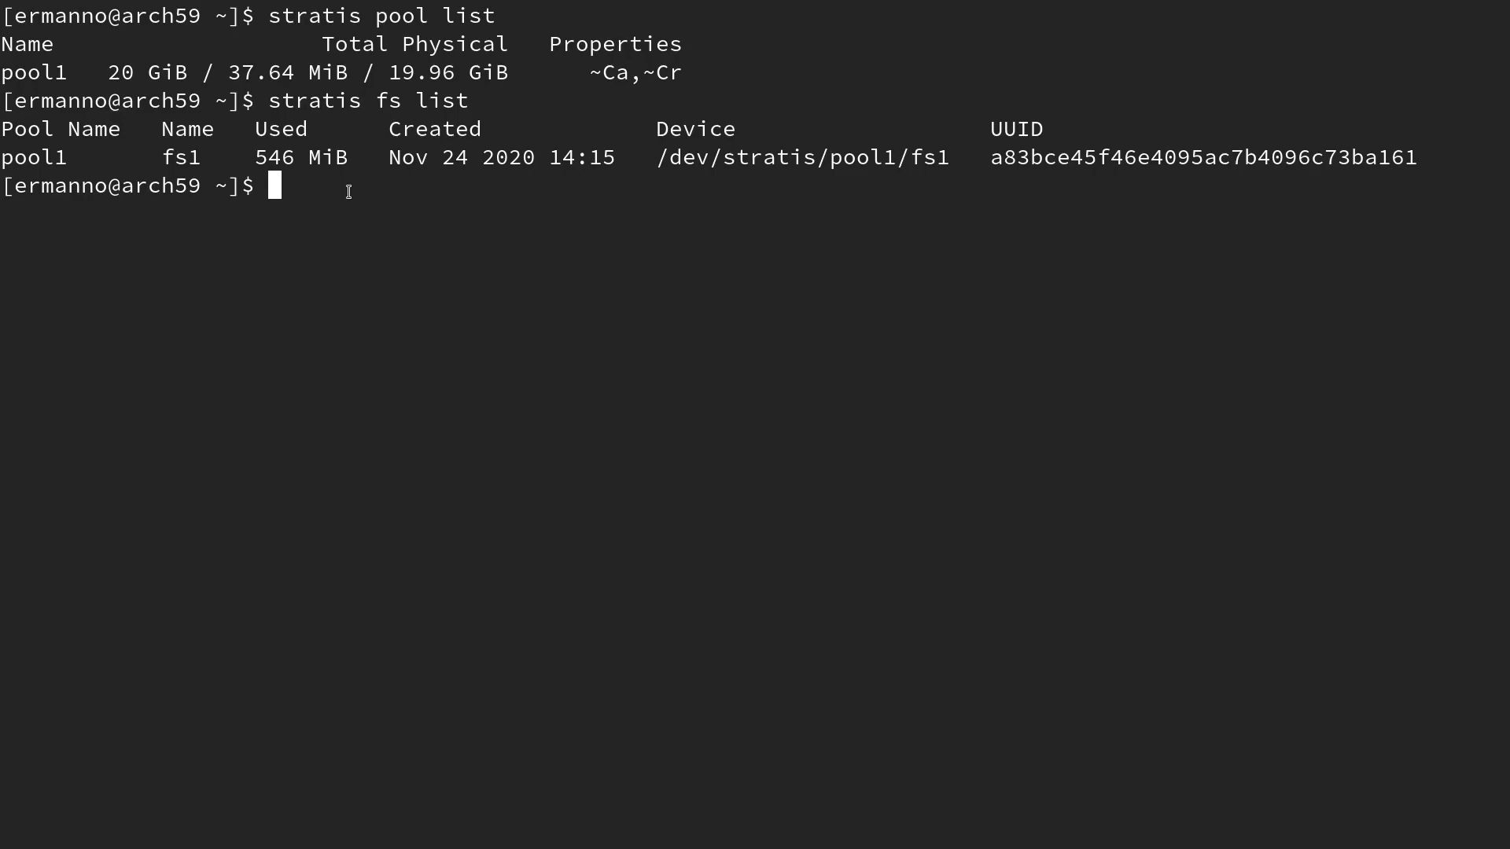
- Create the /fs1 directory with sudo mkdir, entering the administrator password
type("sudo mkdir")
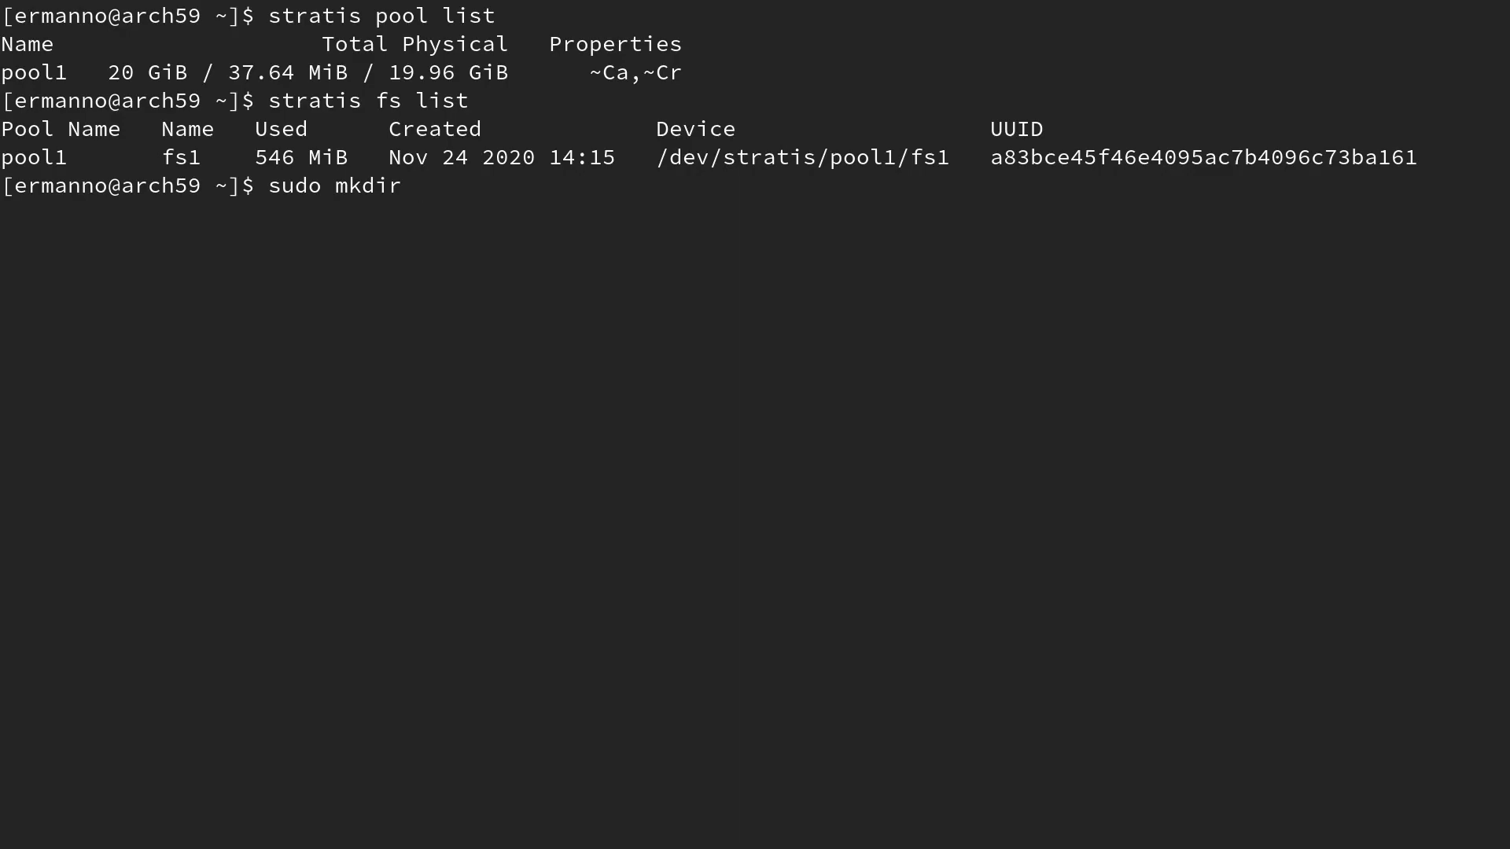
type("/fs1")
key("Return")
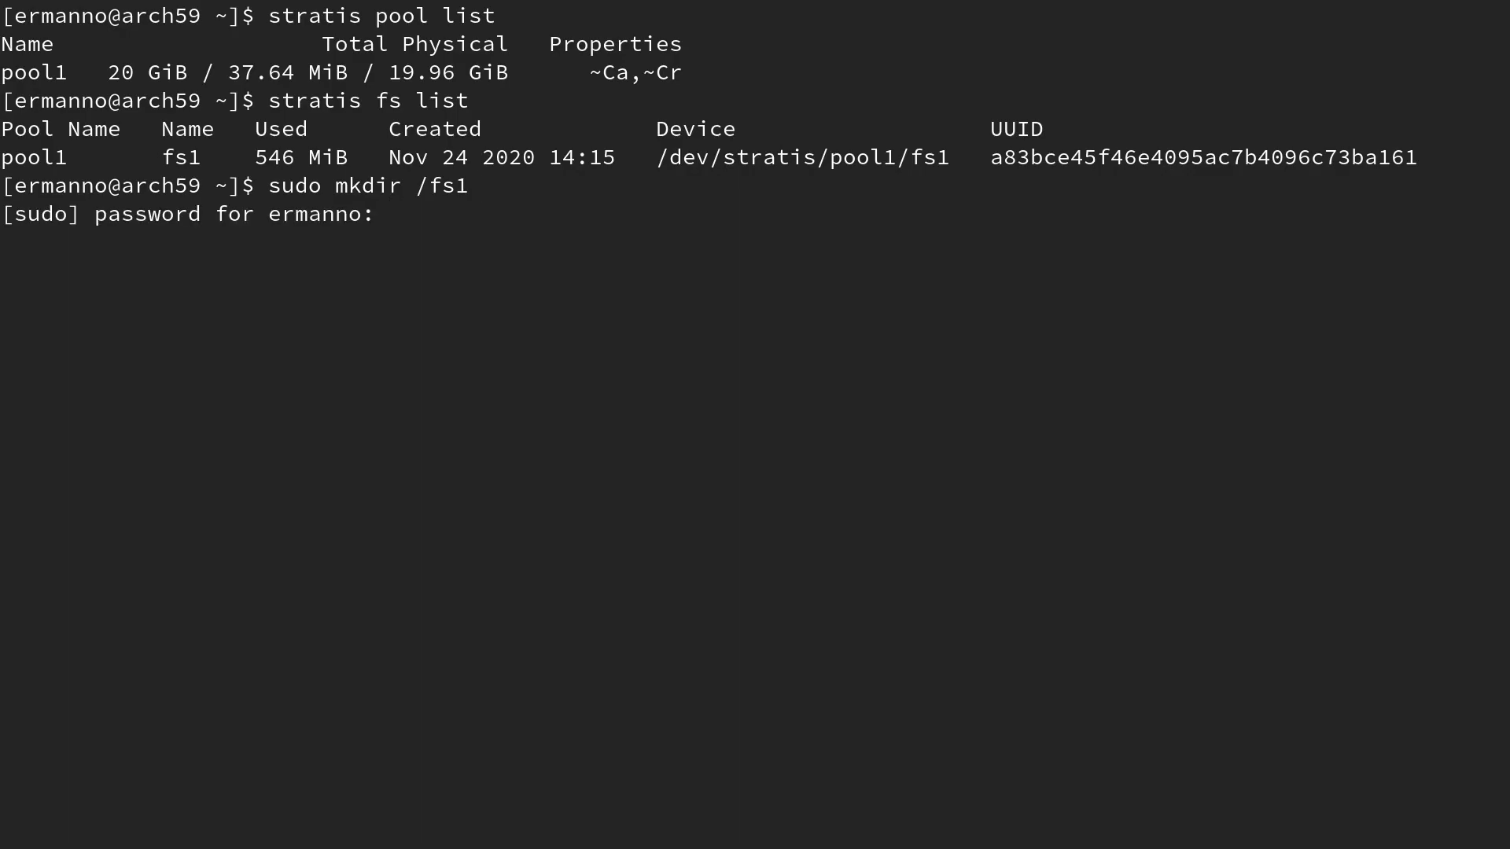
key("Return")
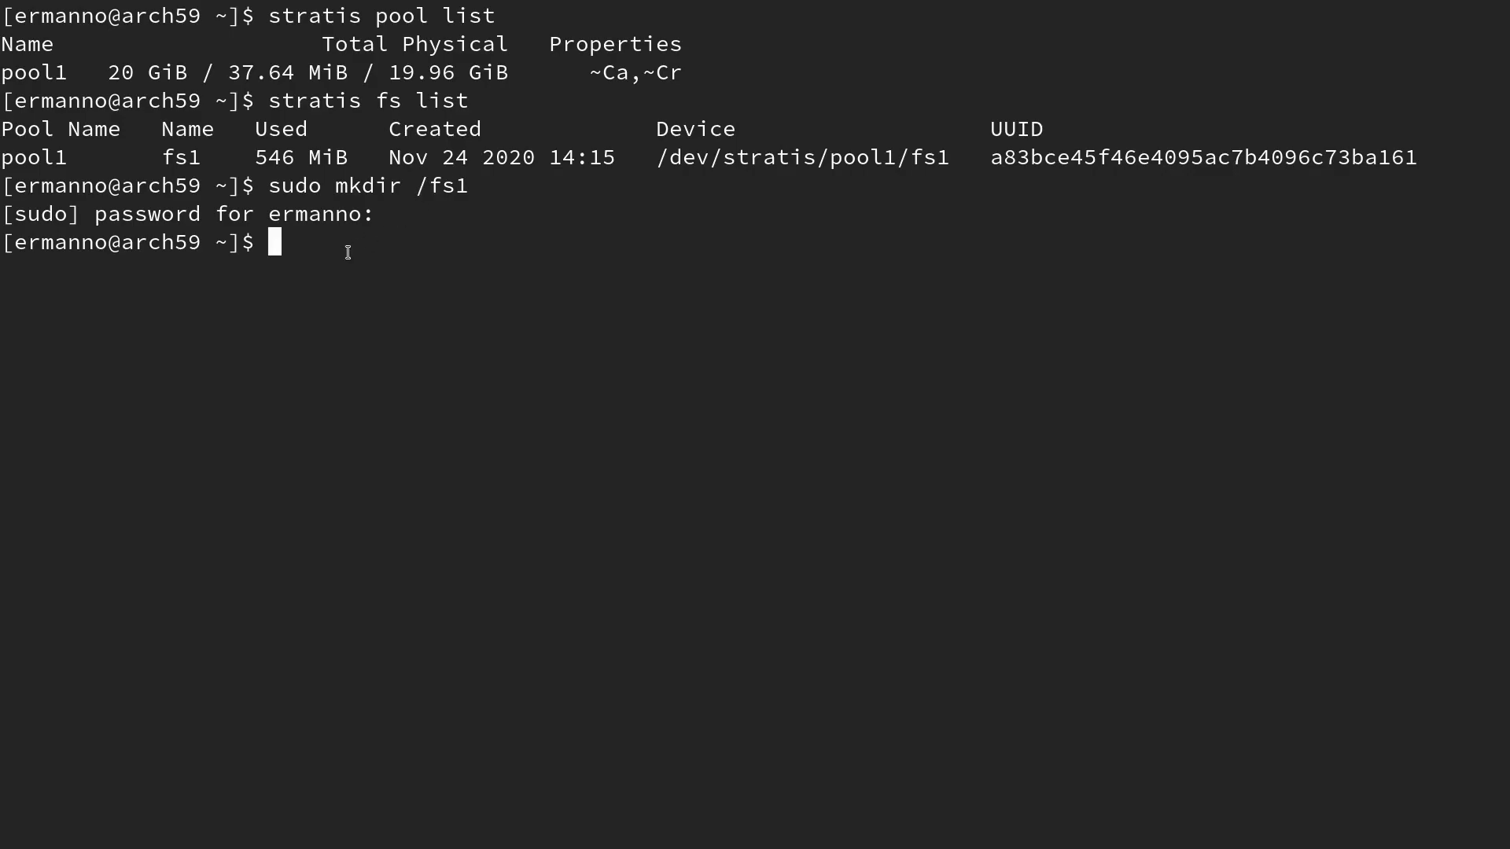
- Mount /dev/stratis/pool1/fs1 on /fs1 and clear the screen
type("sudo mount ")
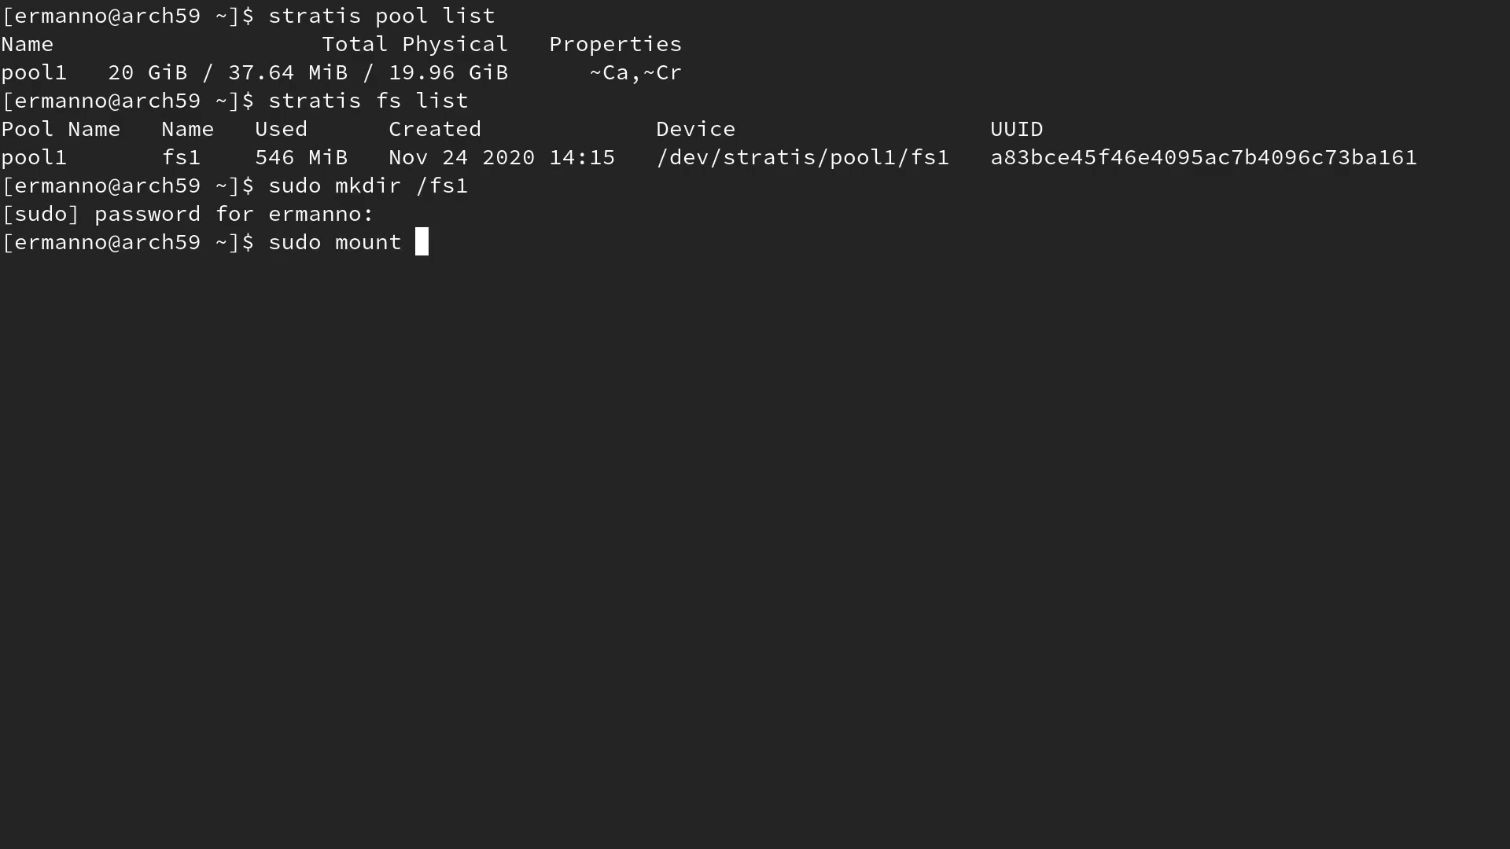
type("/dev/stra")
key("Tab")
type("pool1/")
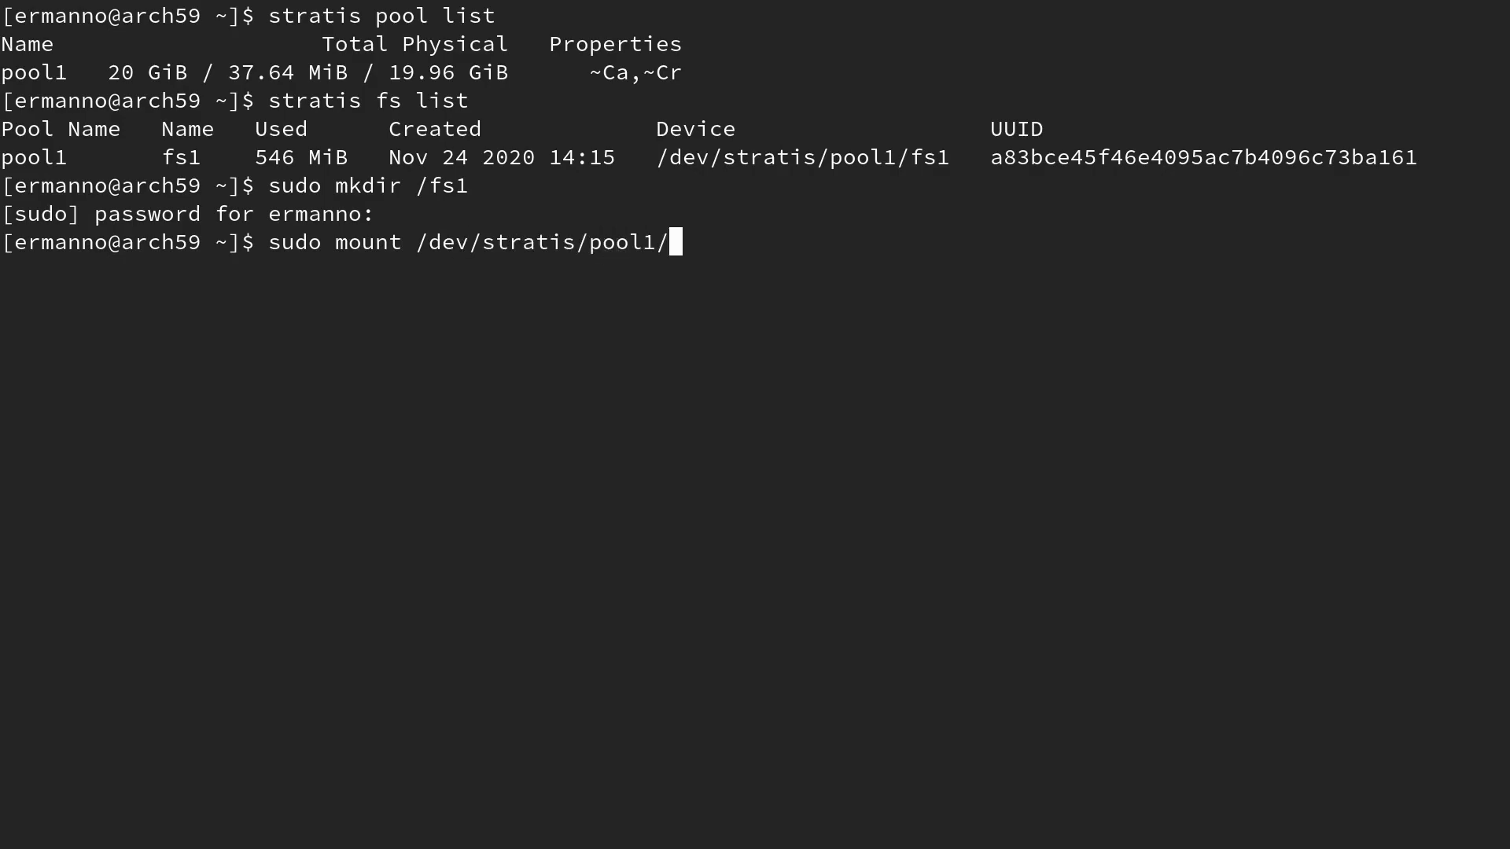
type("f")
key("Tab")
type("/fs1")
key("Return")
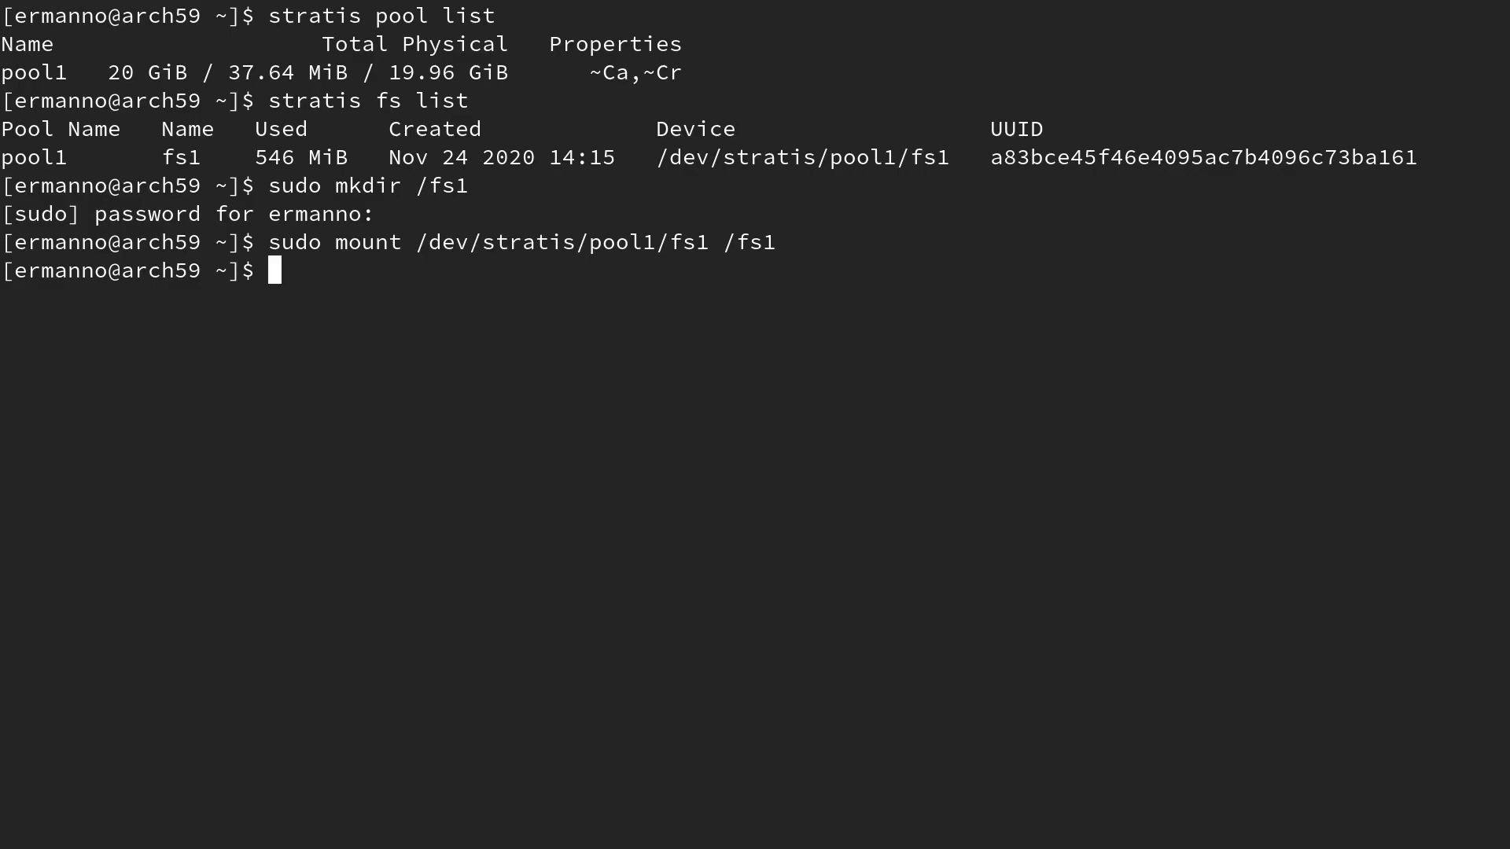
key("ctrl+l")
- Open /etc/fstab in Vim with sudo and add a '# Stratis' comment below the swapfile entry
type("sudo vim /etc/fs")
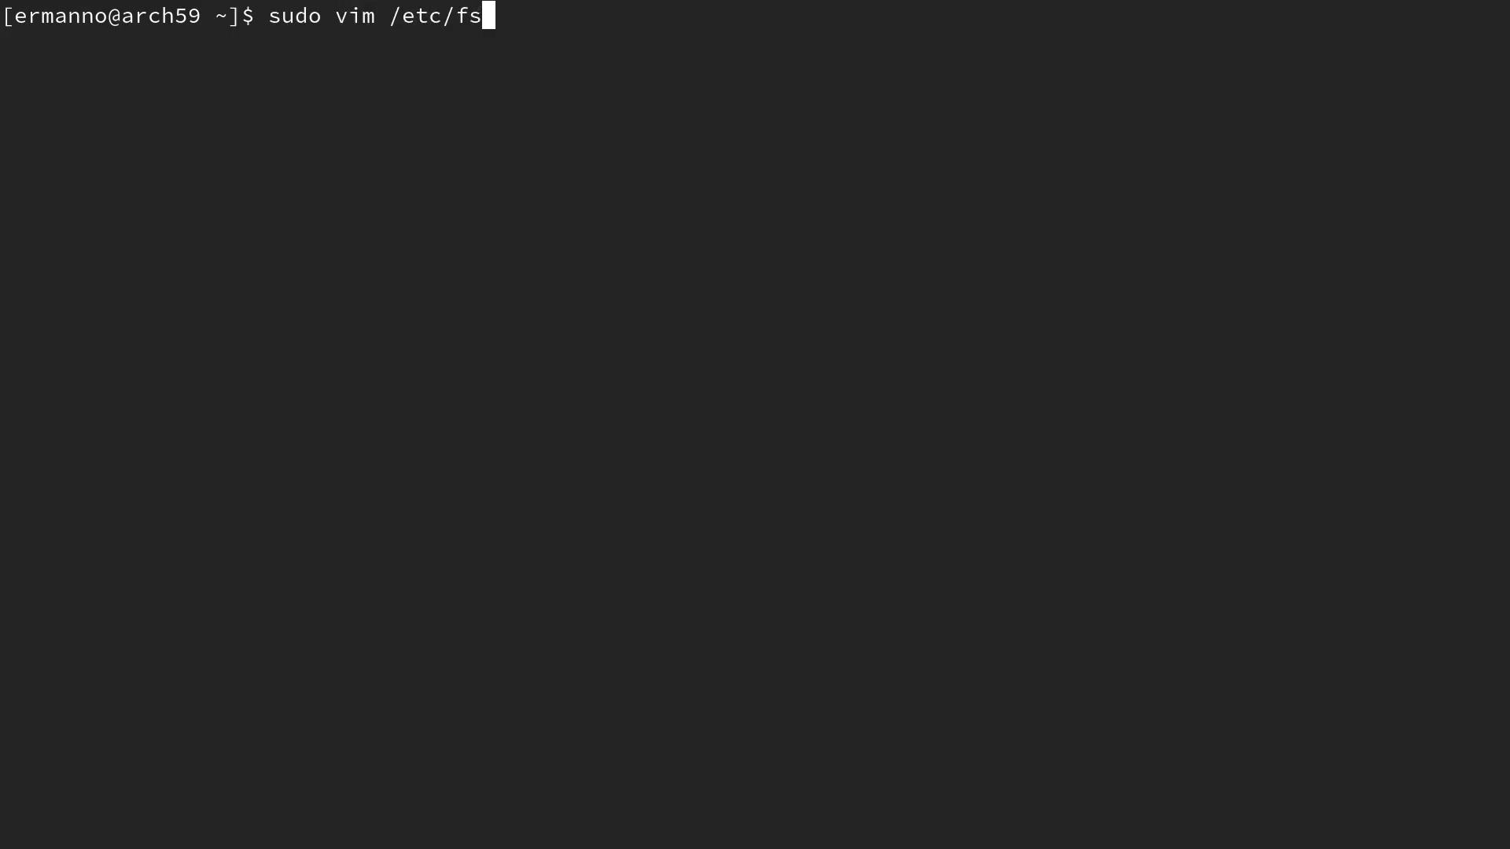
key("Tab")
key("Return")
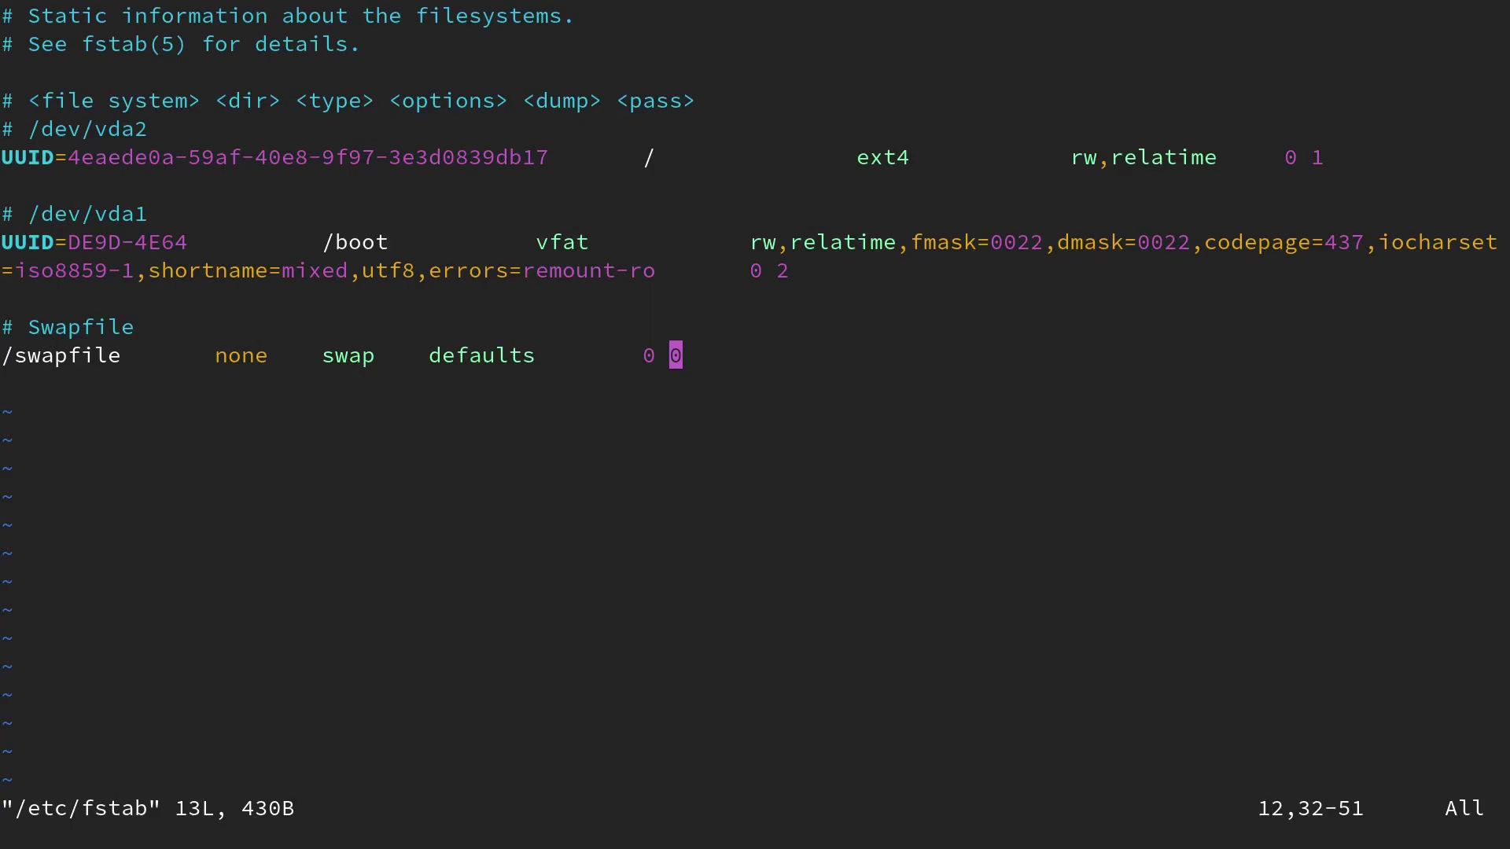
key("shift+a")
key("Return")
key("Return")
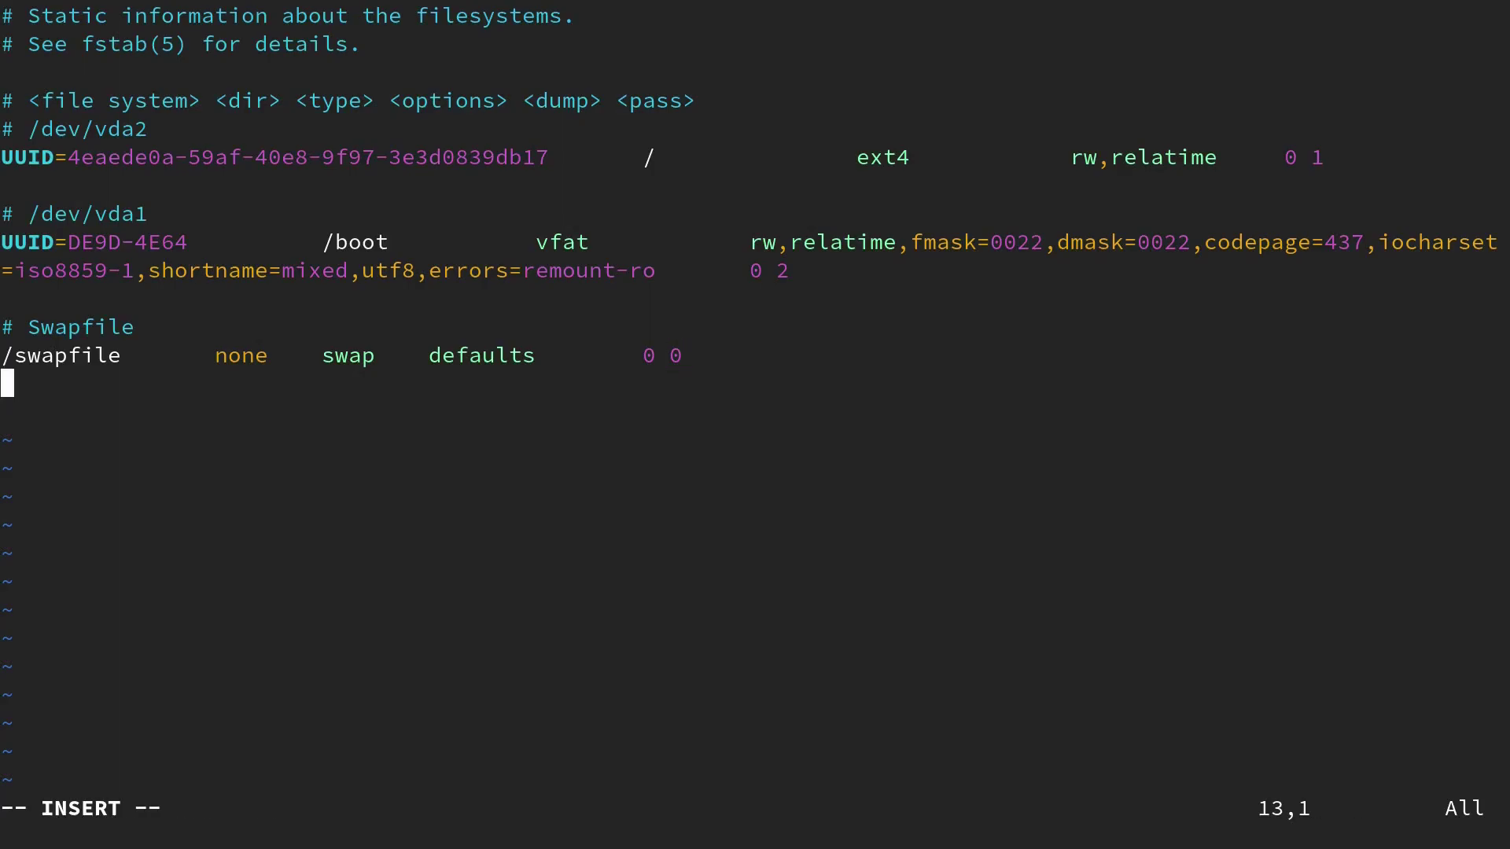
type("# St")
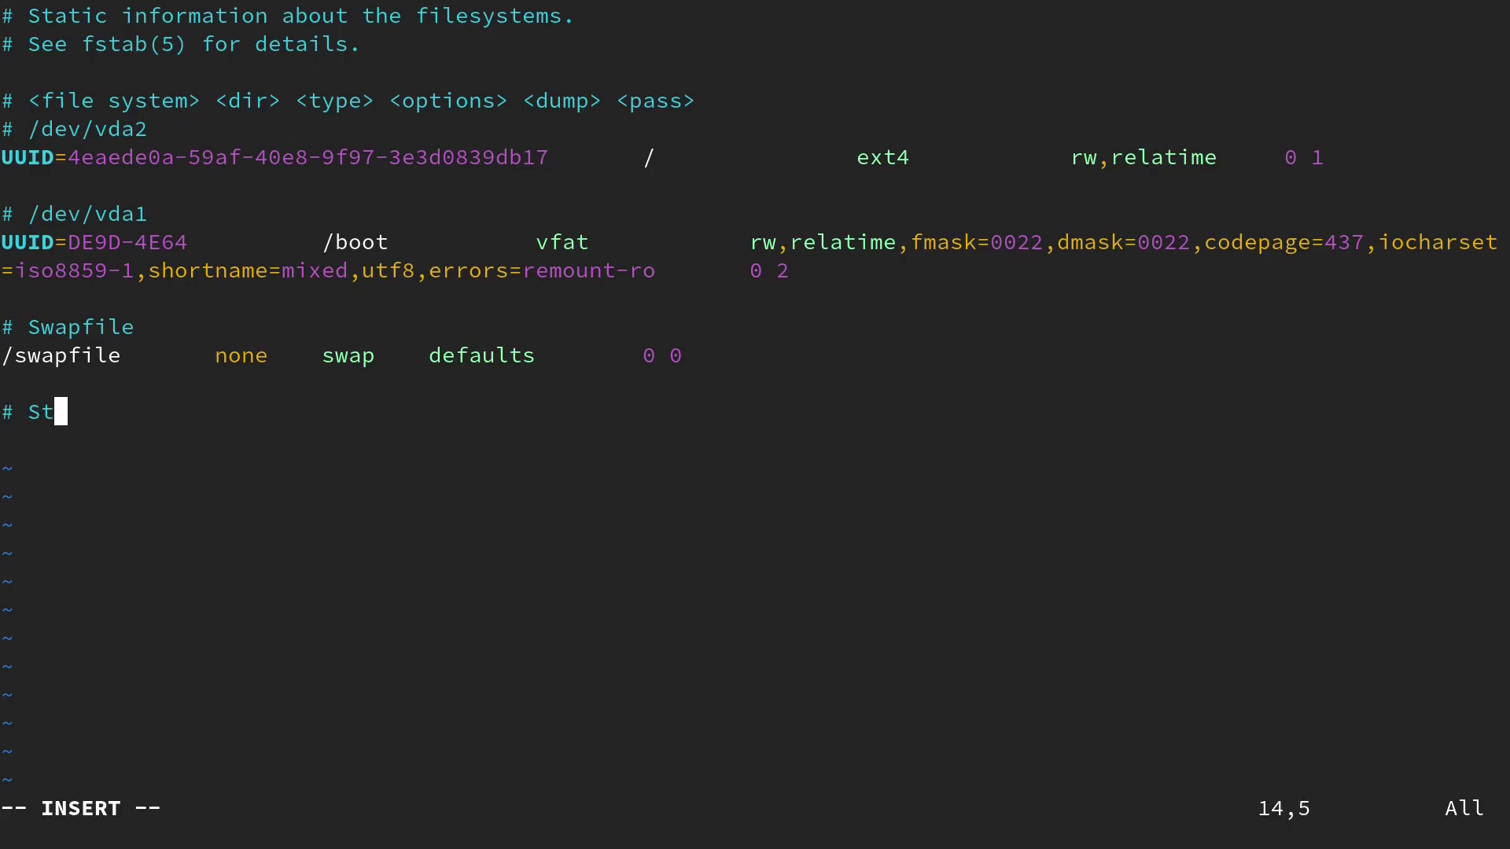
type("ratis")
key("Return")
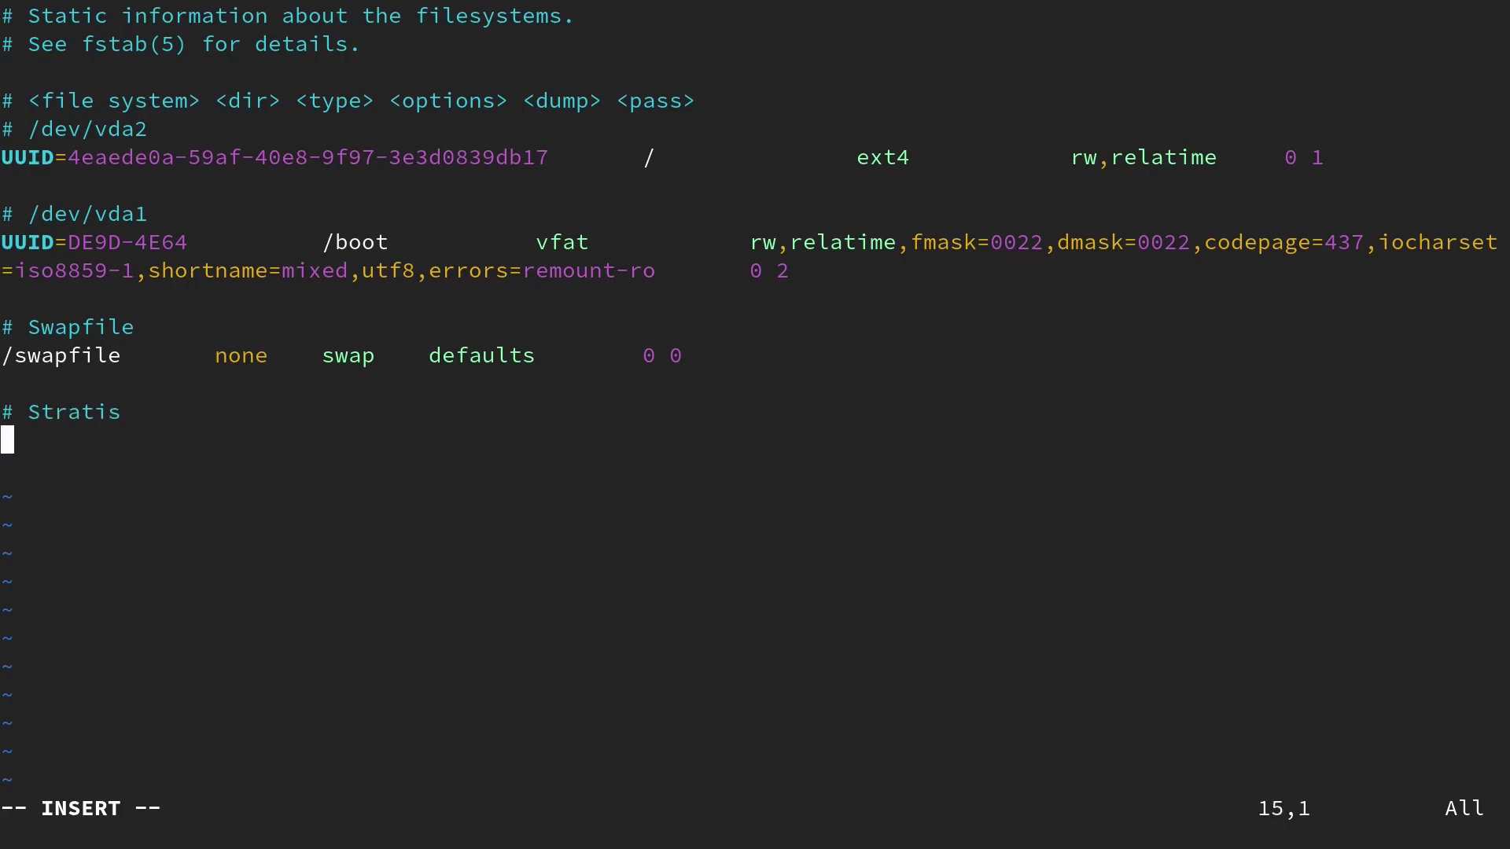
- Add the line '/dev/stratis/pool1/fs1 /fs1 xfs defaults 0 0' and save the file with :x
type("/dev/")
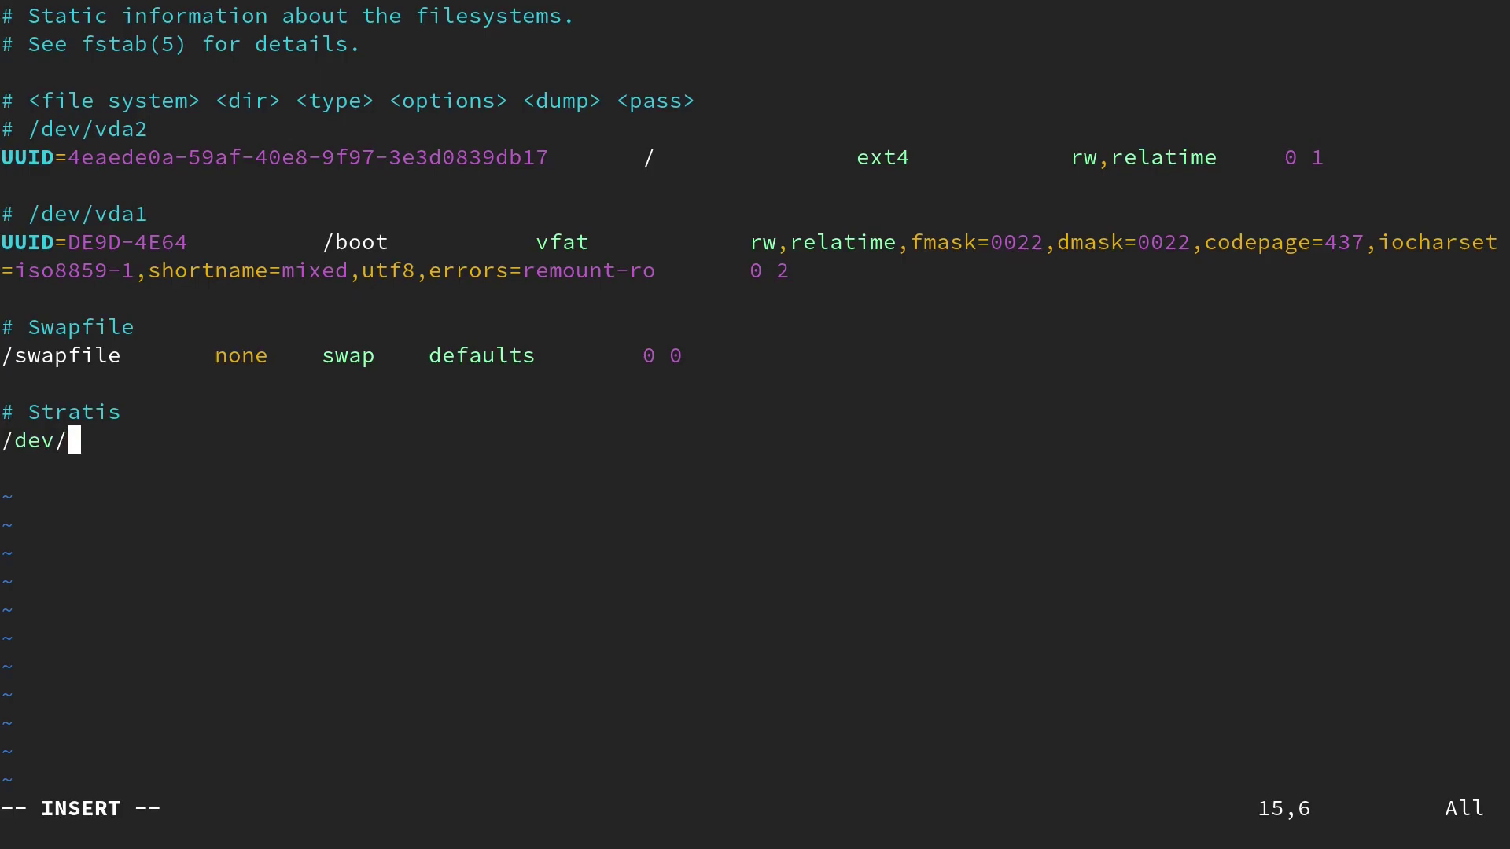
type("stratis/")
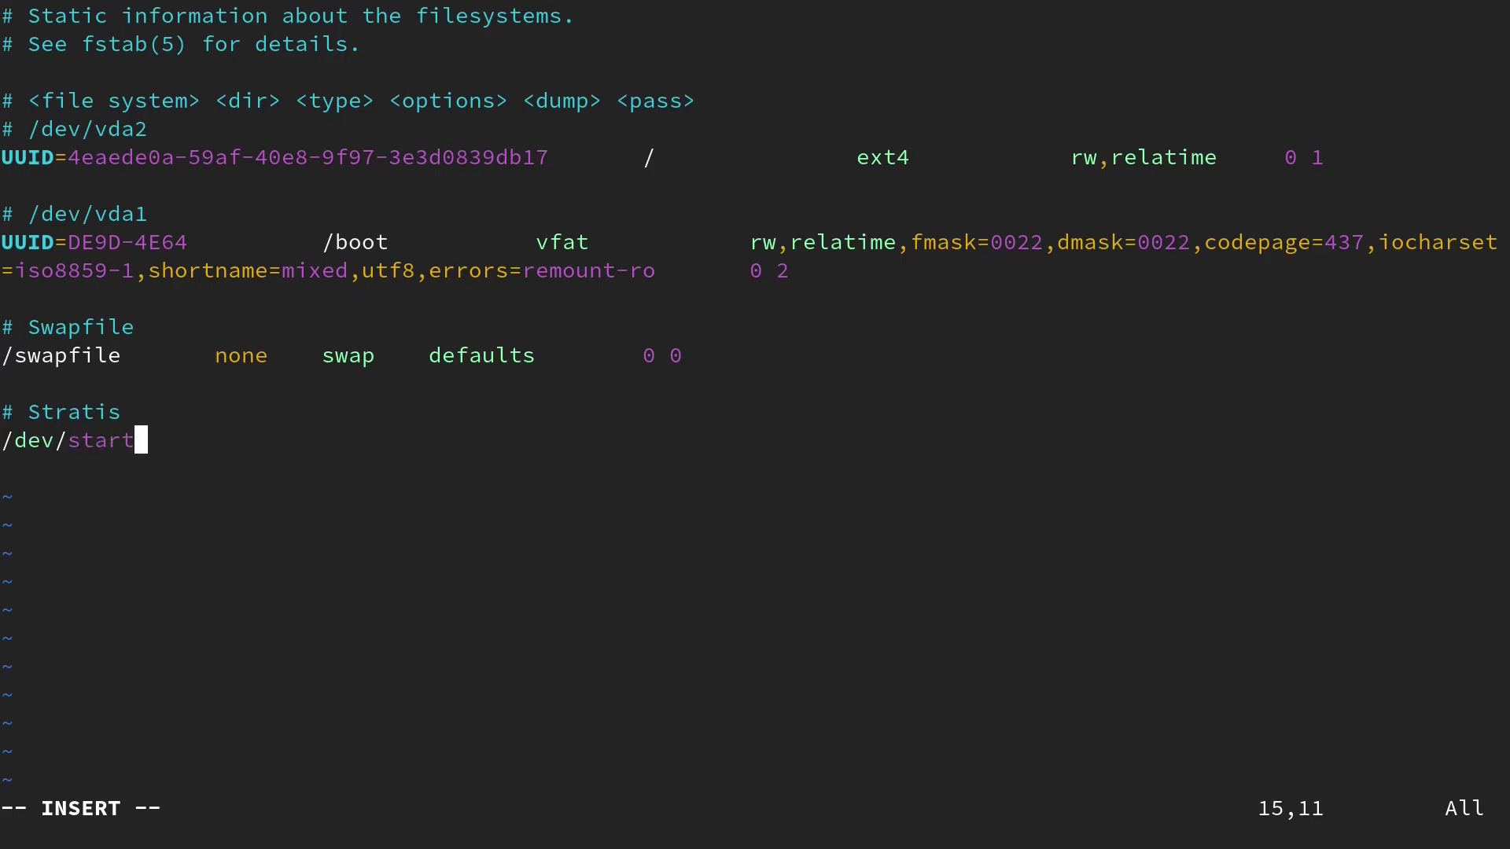
type("pool1")
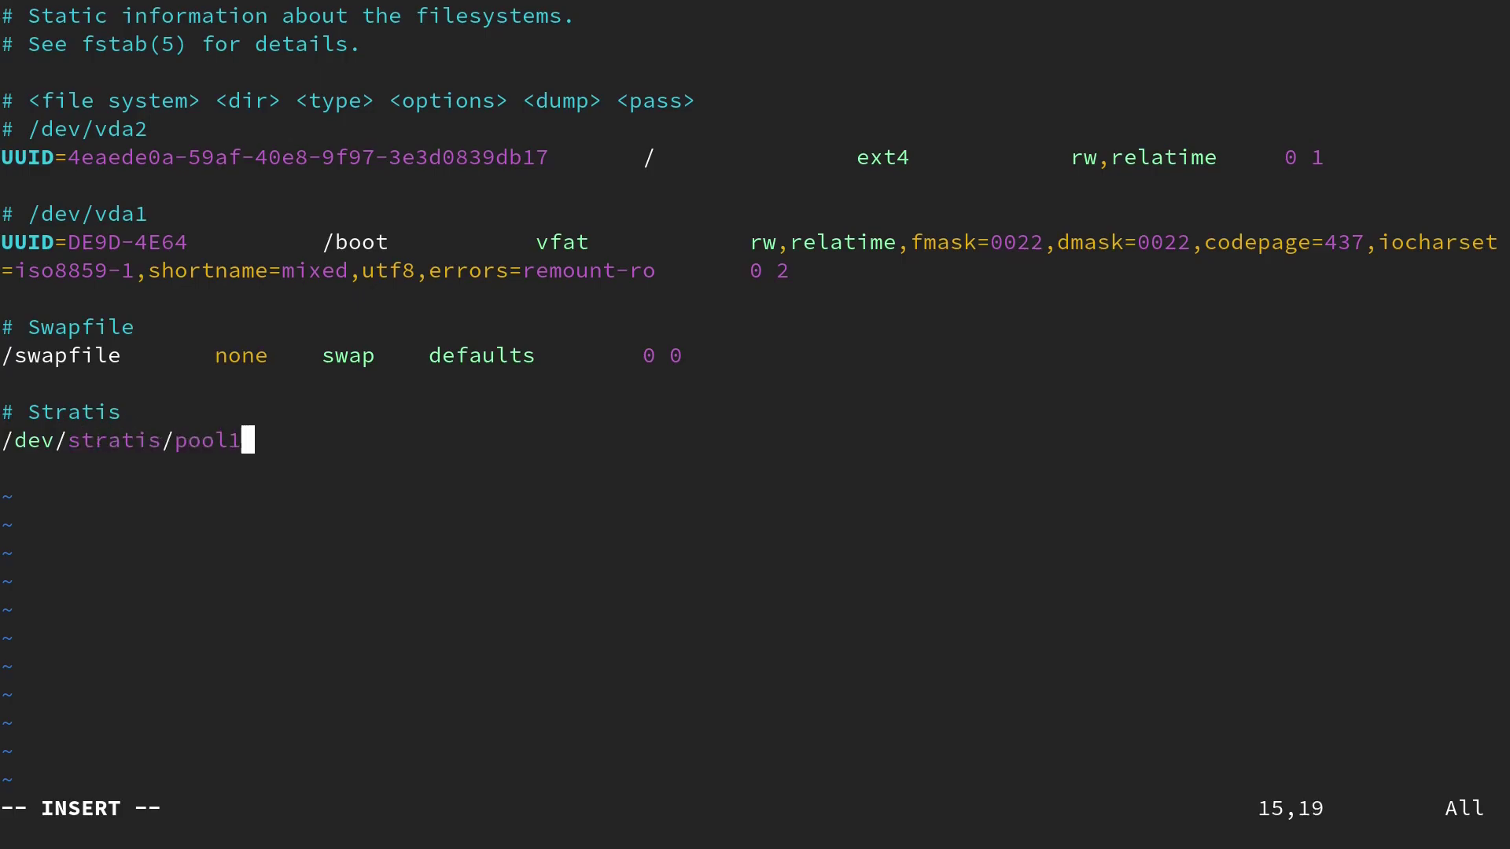
type("/fs1")
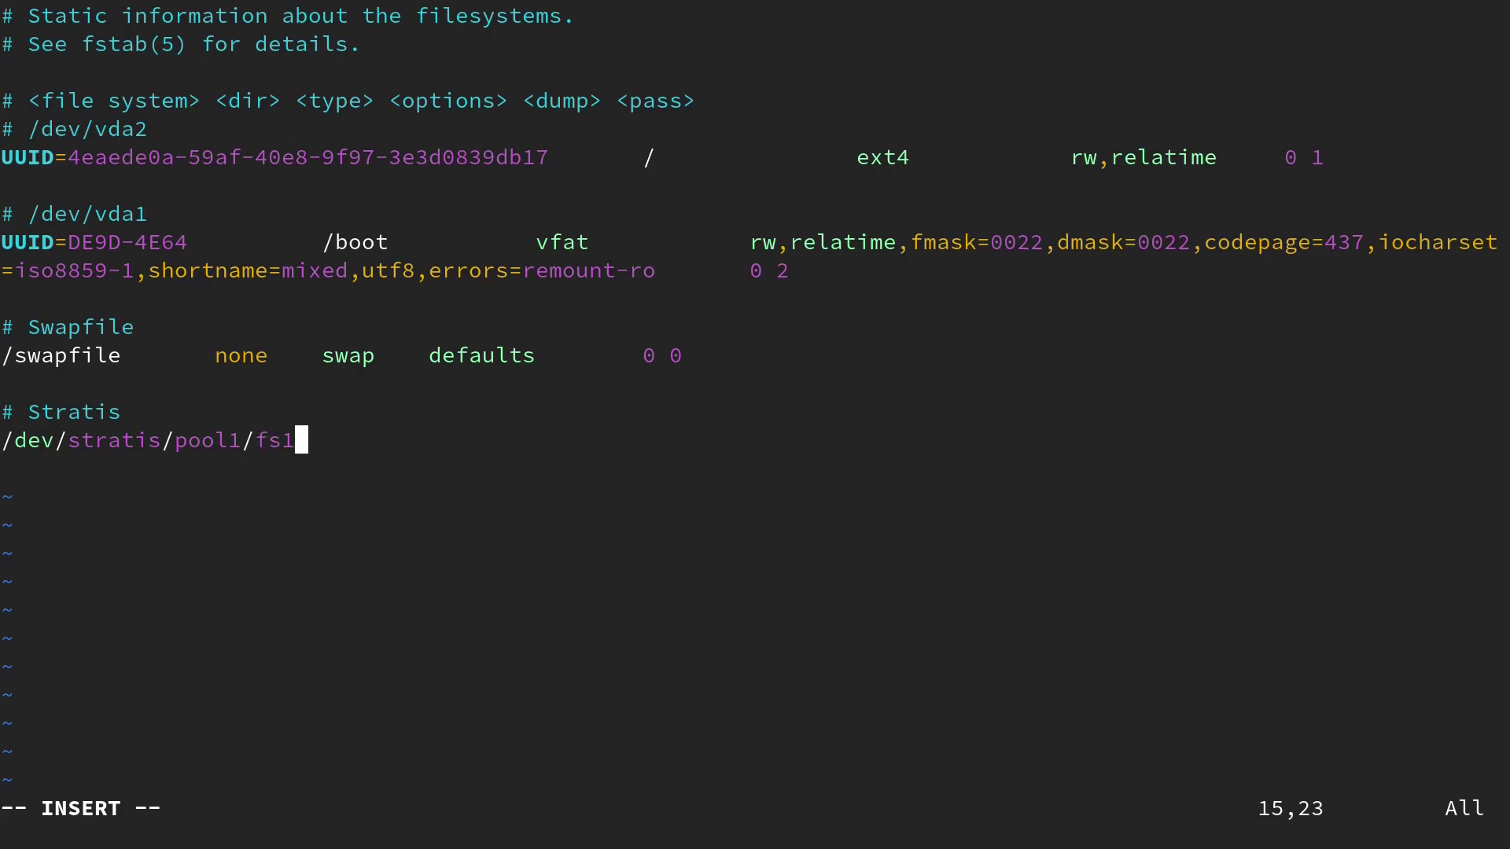
key("Tab")
type("/fs1")
key("Tab")
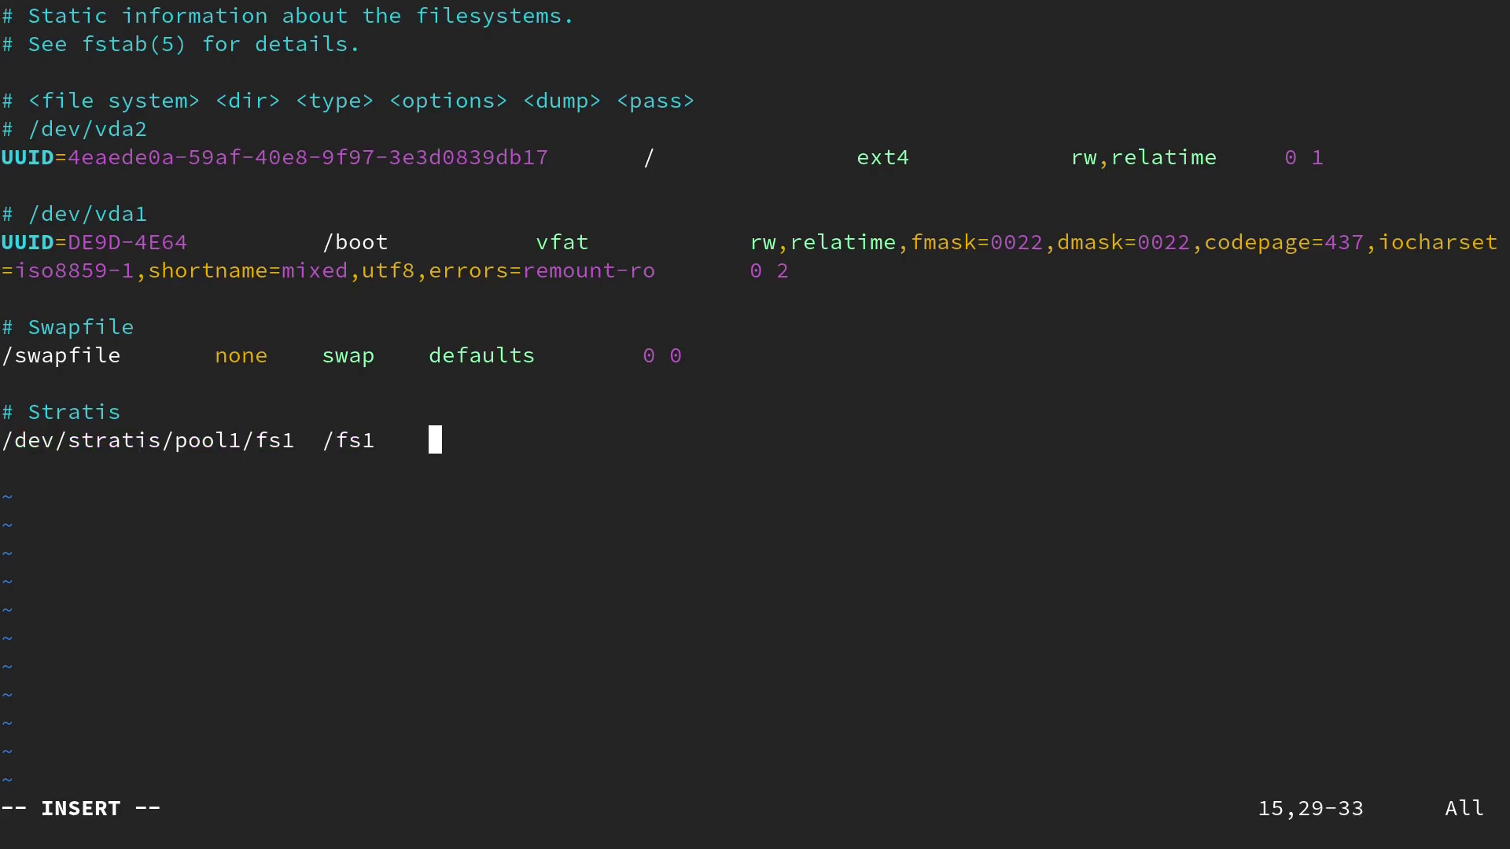
type("xfs")
key("Tab")
type("defaults")
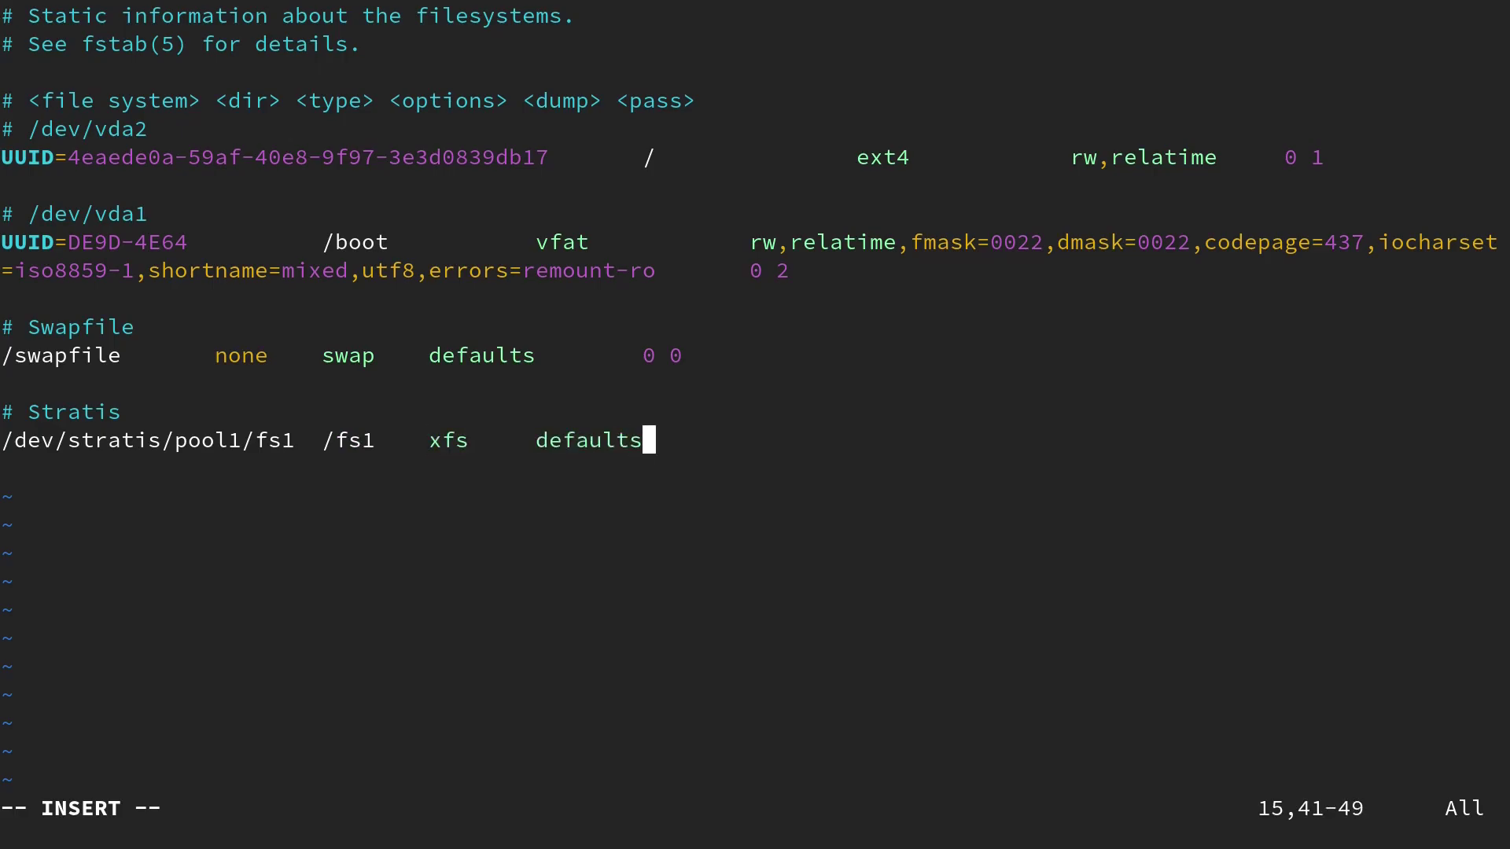
key("Tab")
type("0 0")
key("Escape")
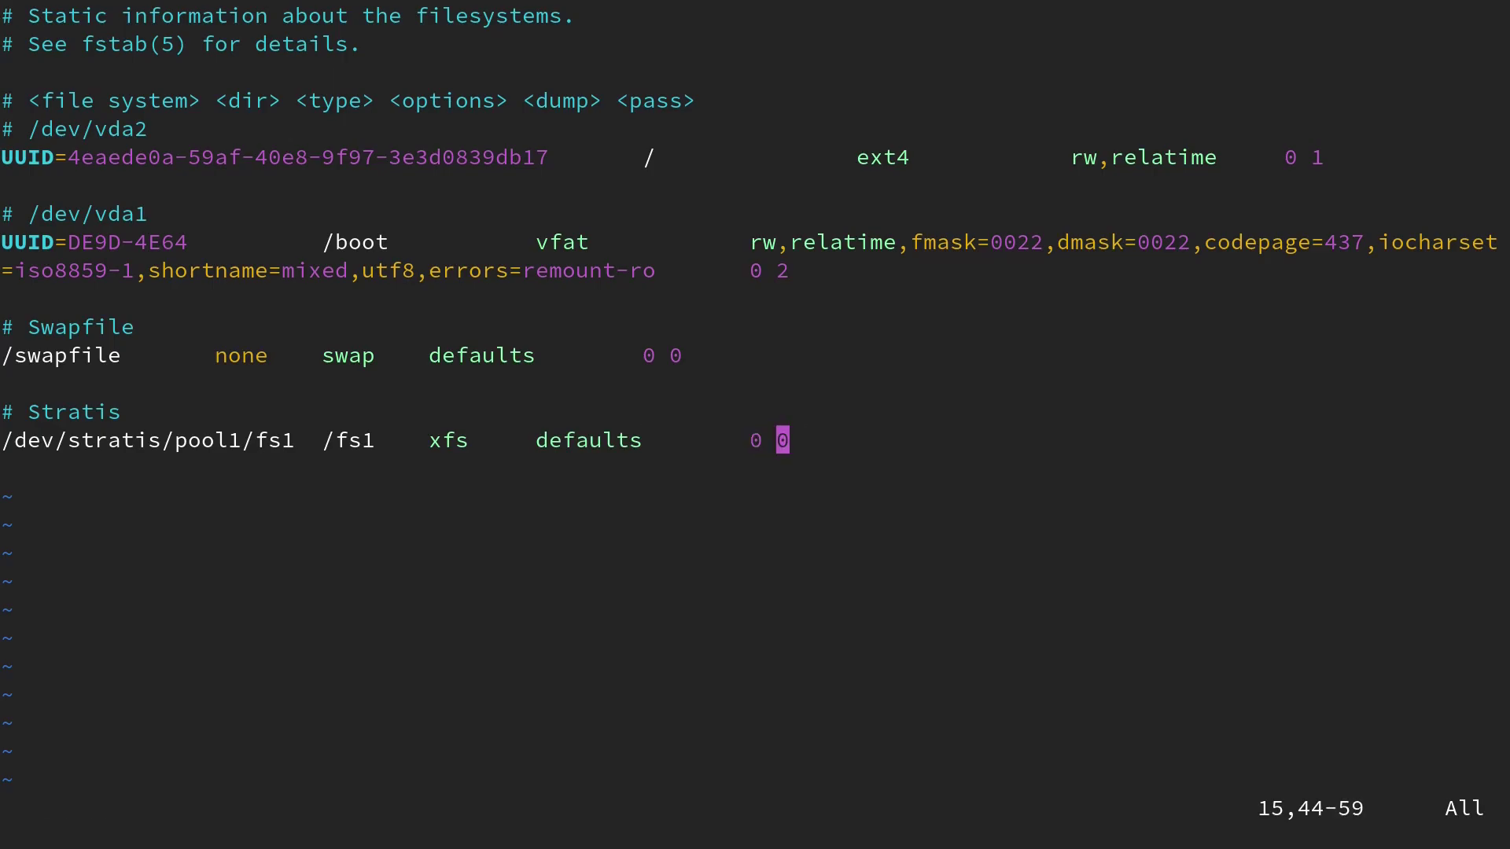
type(":x")
key("Return")
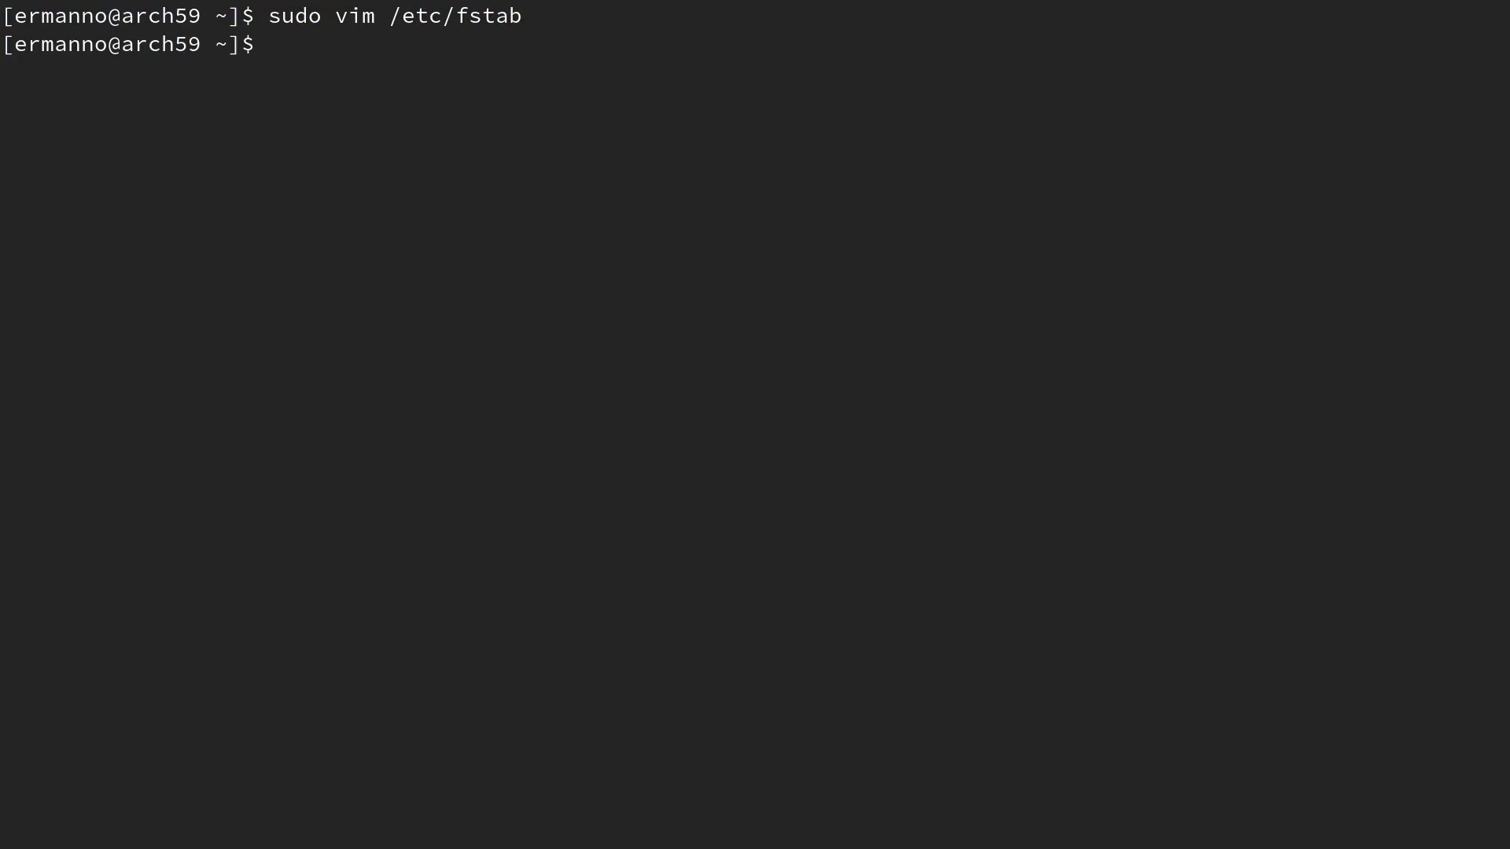
- Change into /fs1 and list its contents
type("cd /fs1/")
key("BackSpace")
key("Return")
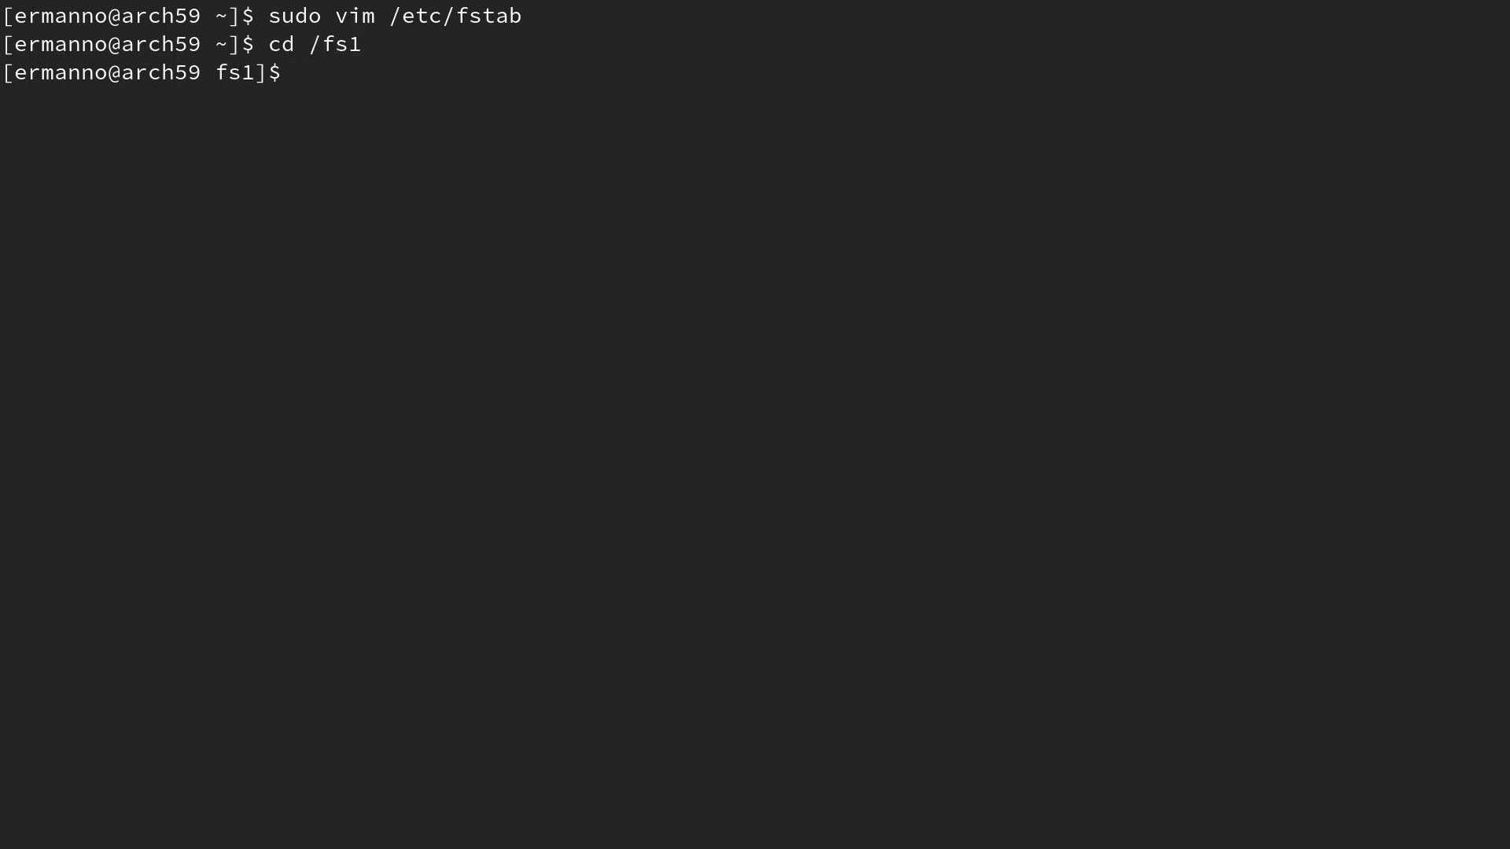
type("ls")
key("Return")
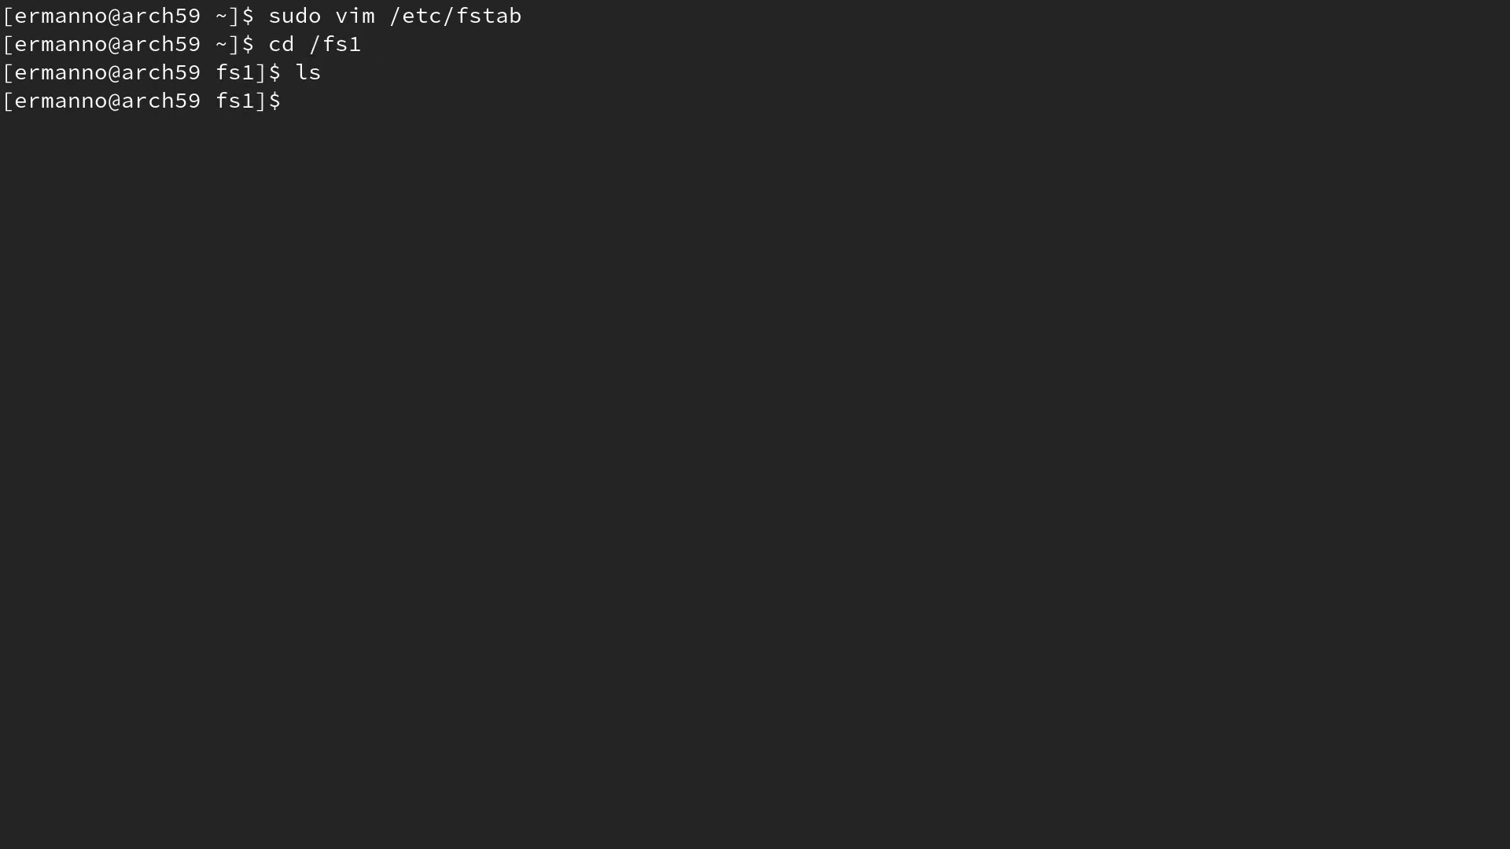
key("ctrl+l")
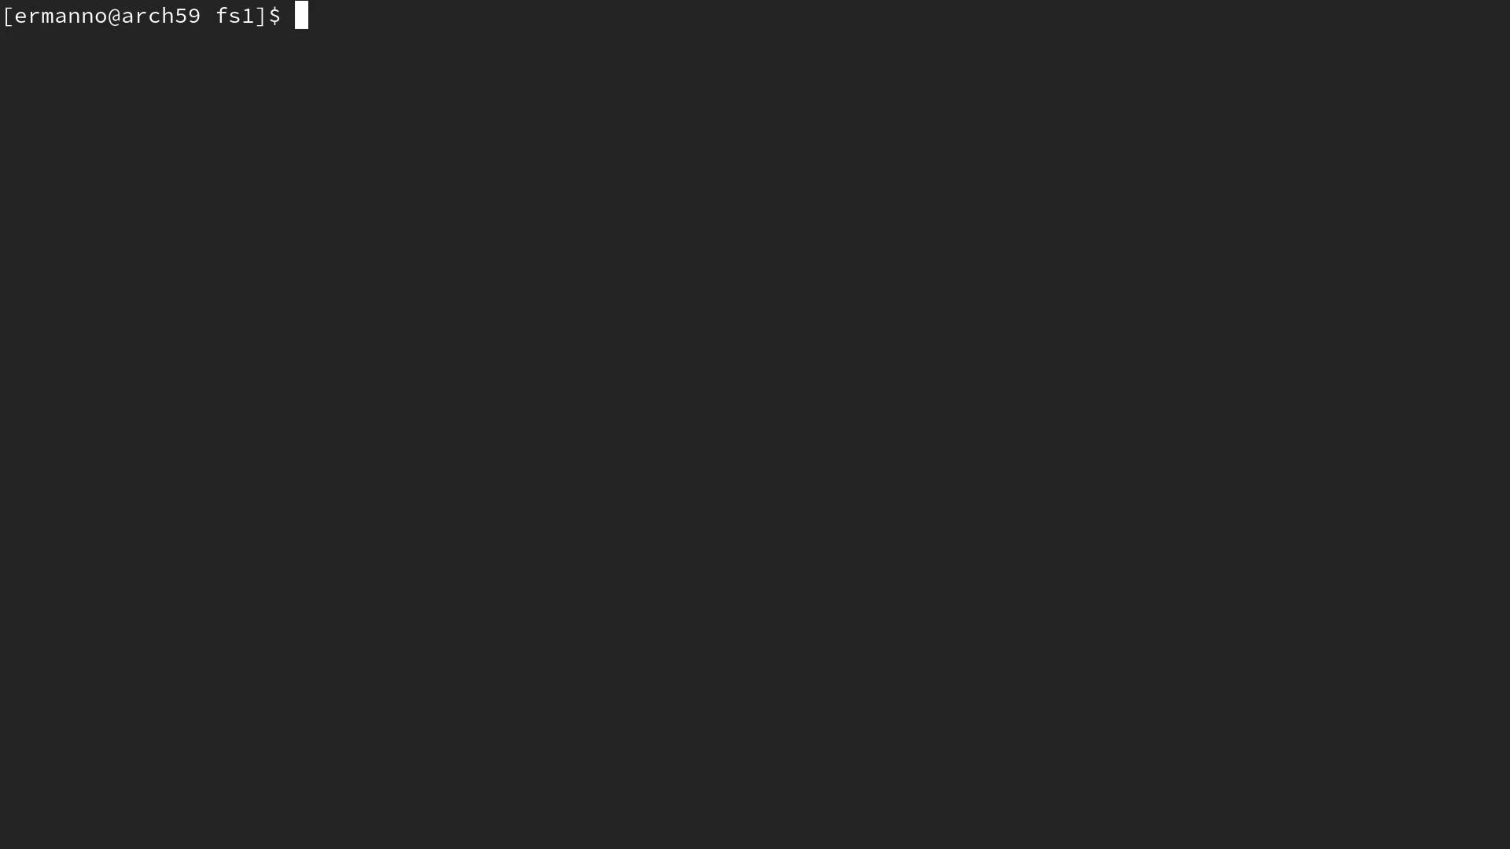
- Create empty files file1.txt to file30.txt, verify them with ls, and return home
type("sudo tou")
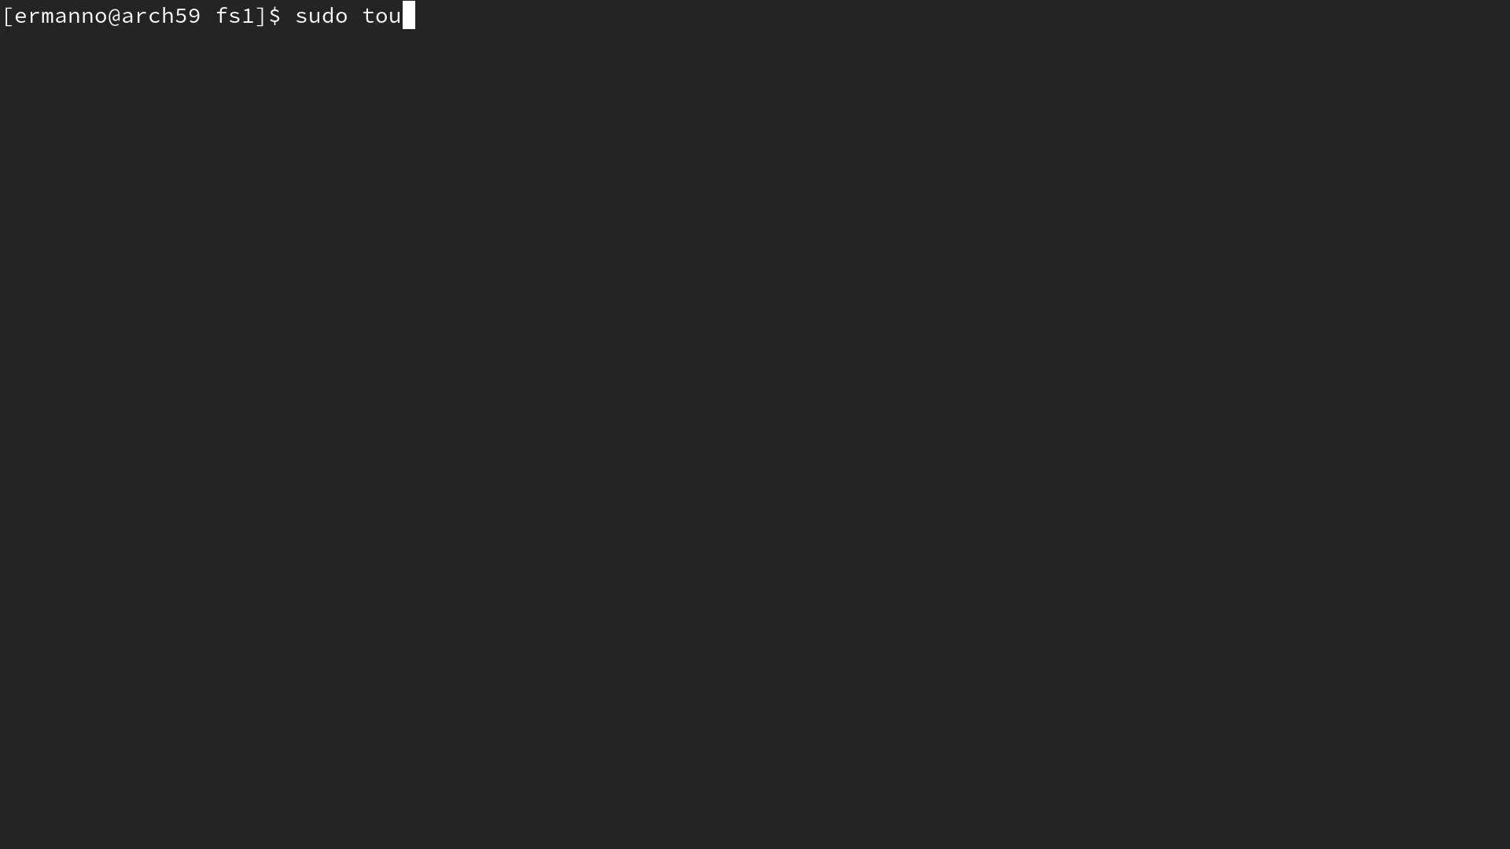
type("ch file{")
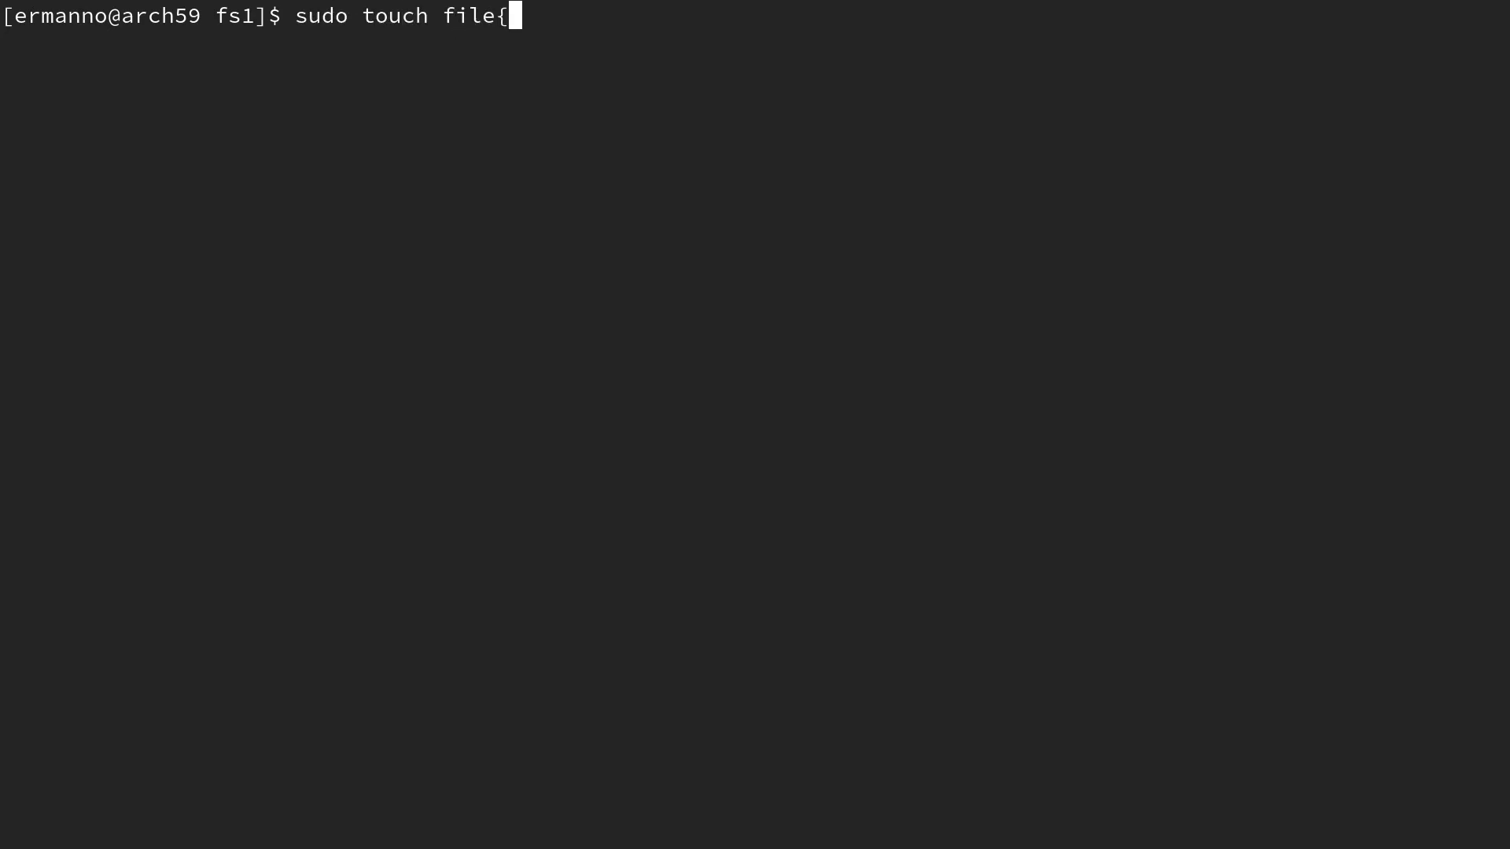
type("1..30}.txt")
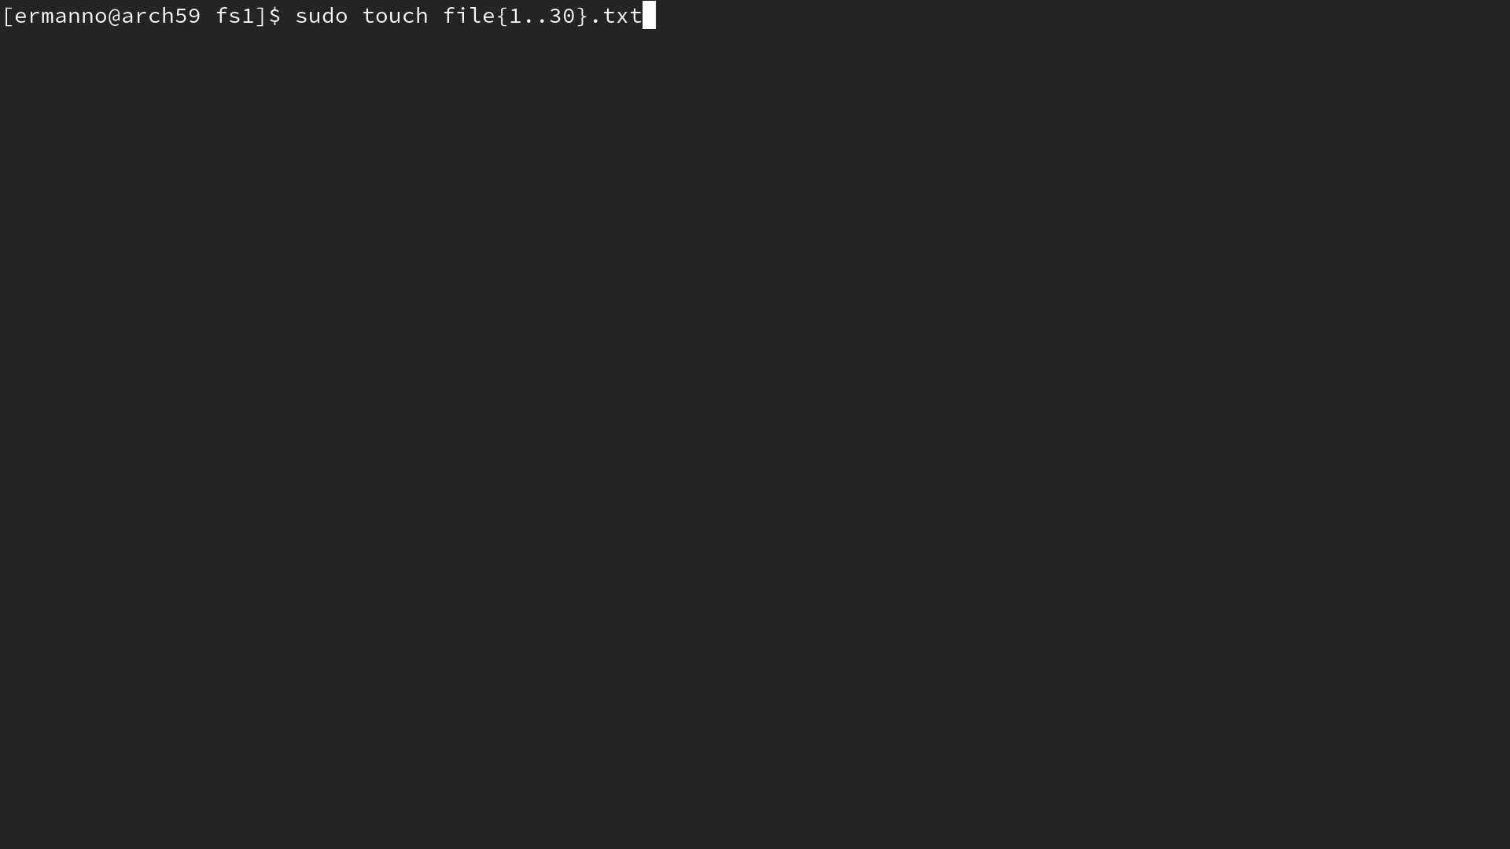
key("Return")
type("ls")
key("Return")
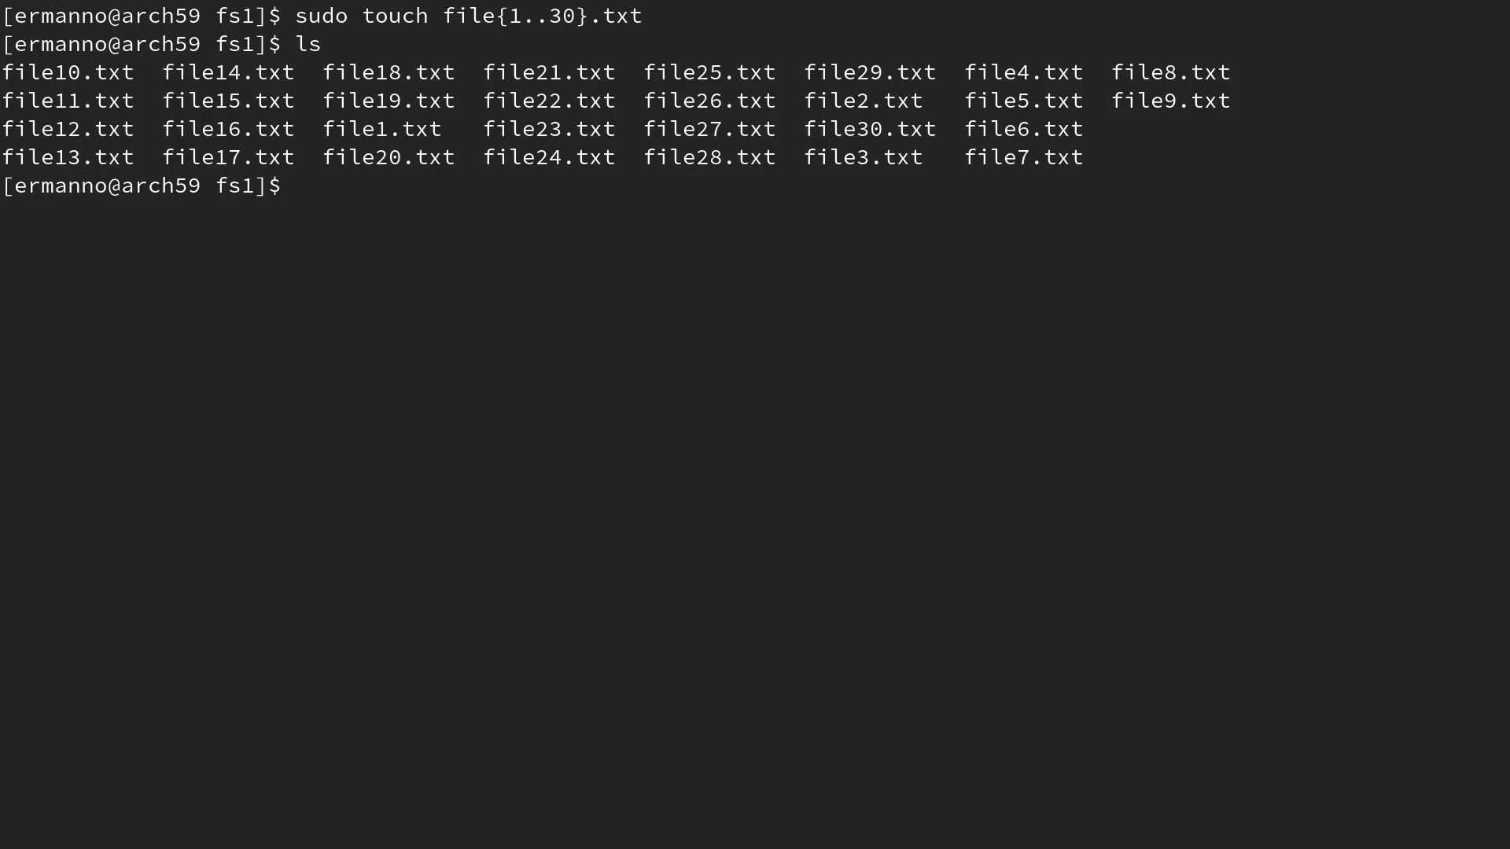
type("cd")
key("Return")
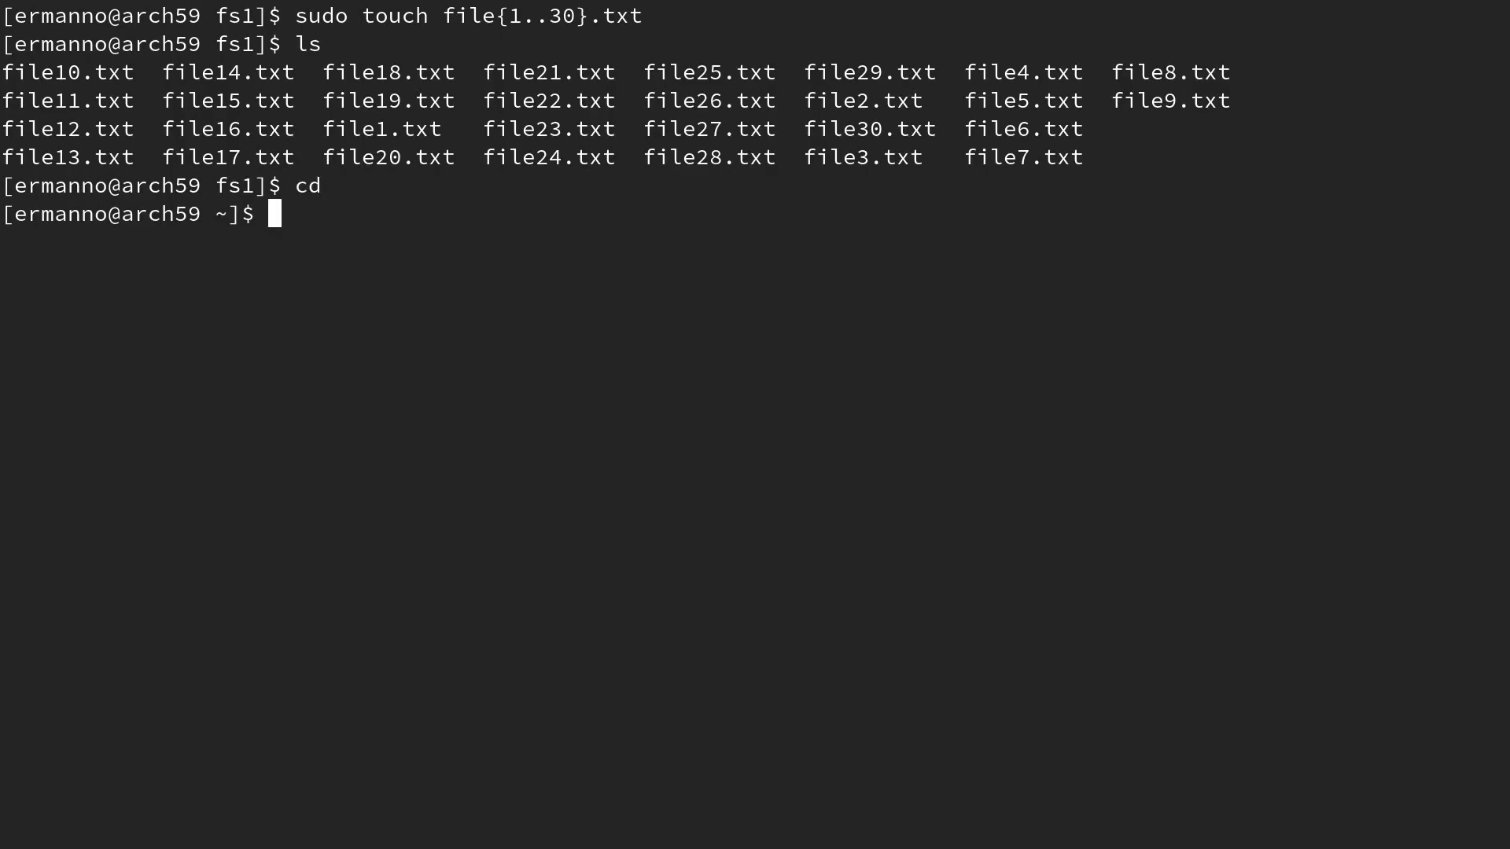
key("ctrl+l")
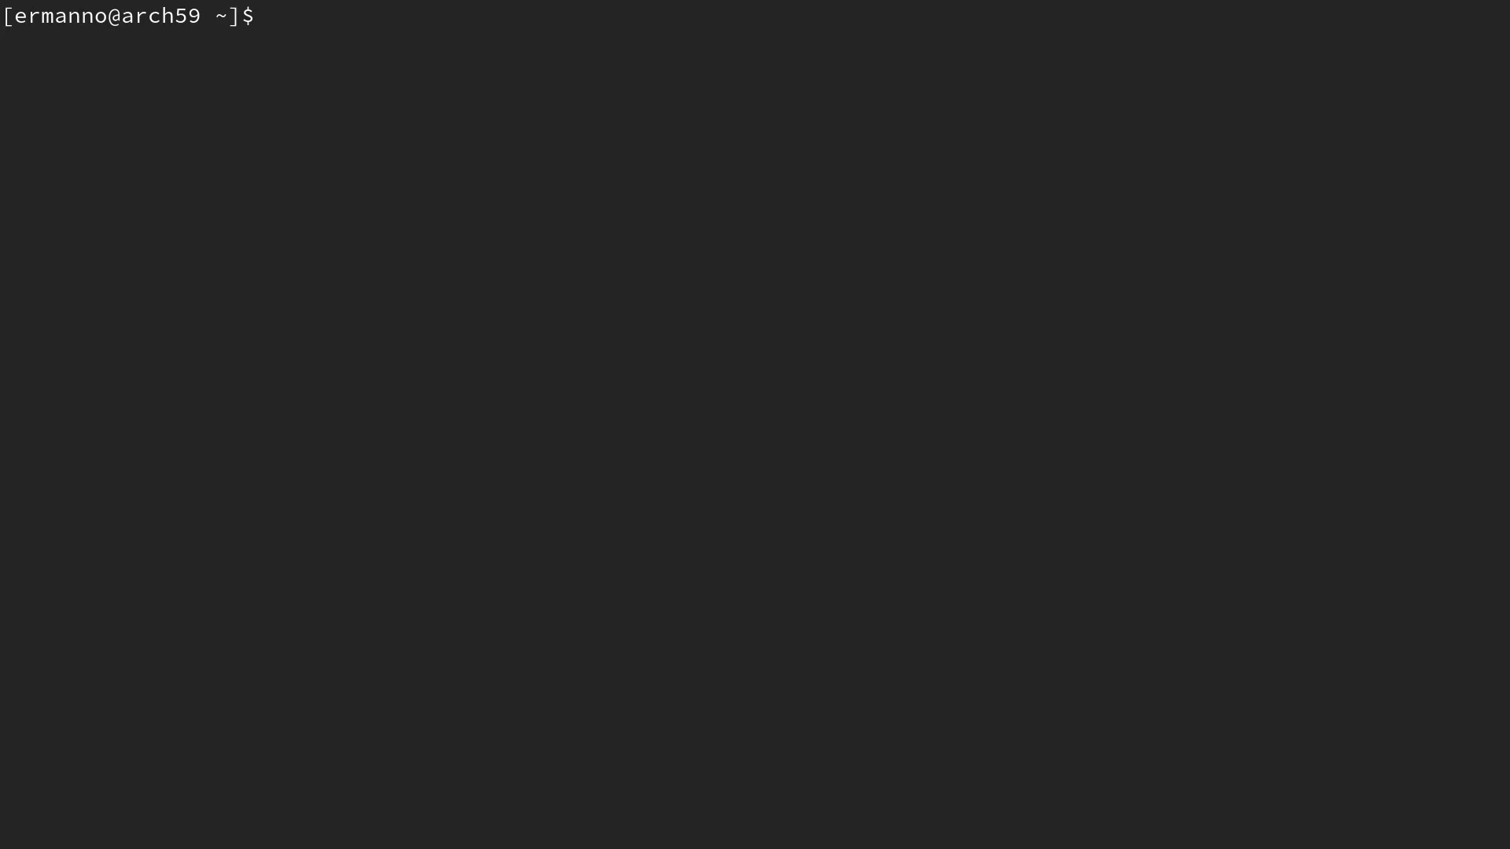
- Snapshot fs1 as fs1-snapshot in pool1, mount /dev/stratis/pool1/fs1-snapshot on /mnt, and enter /fs1
type("sudo ")
type("stratis fs")
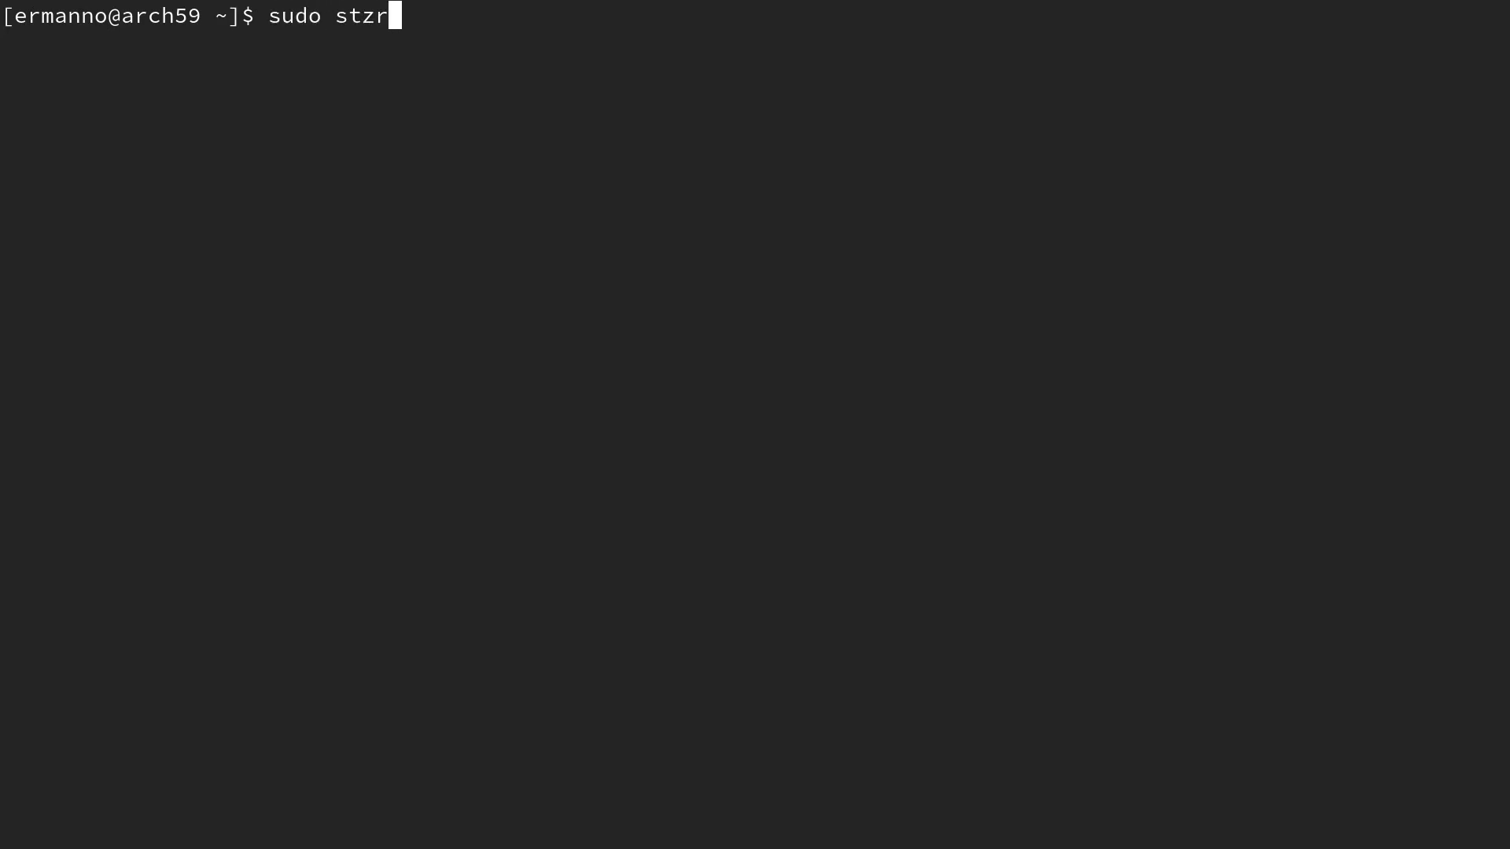
type(" snapshot ")
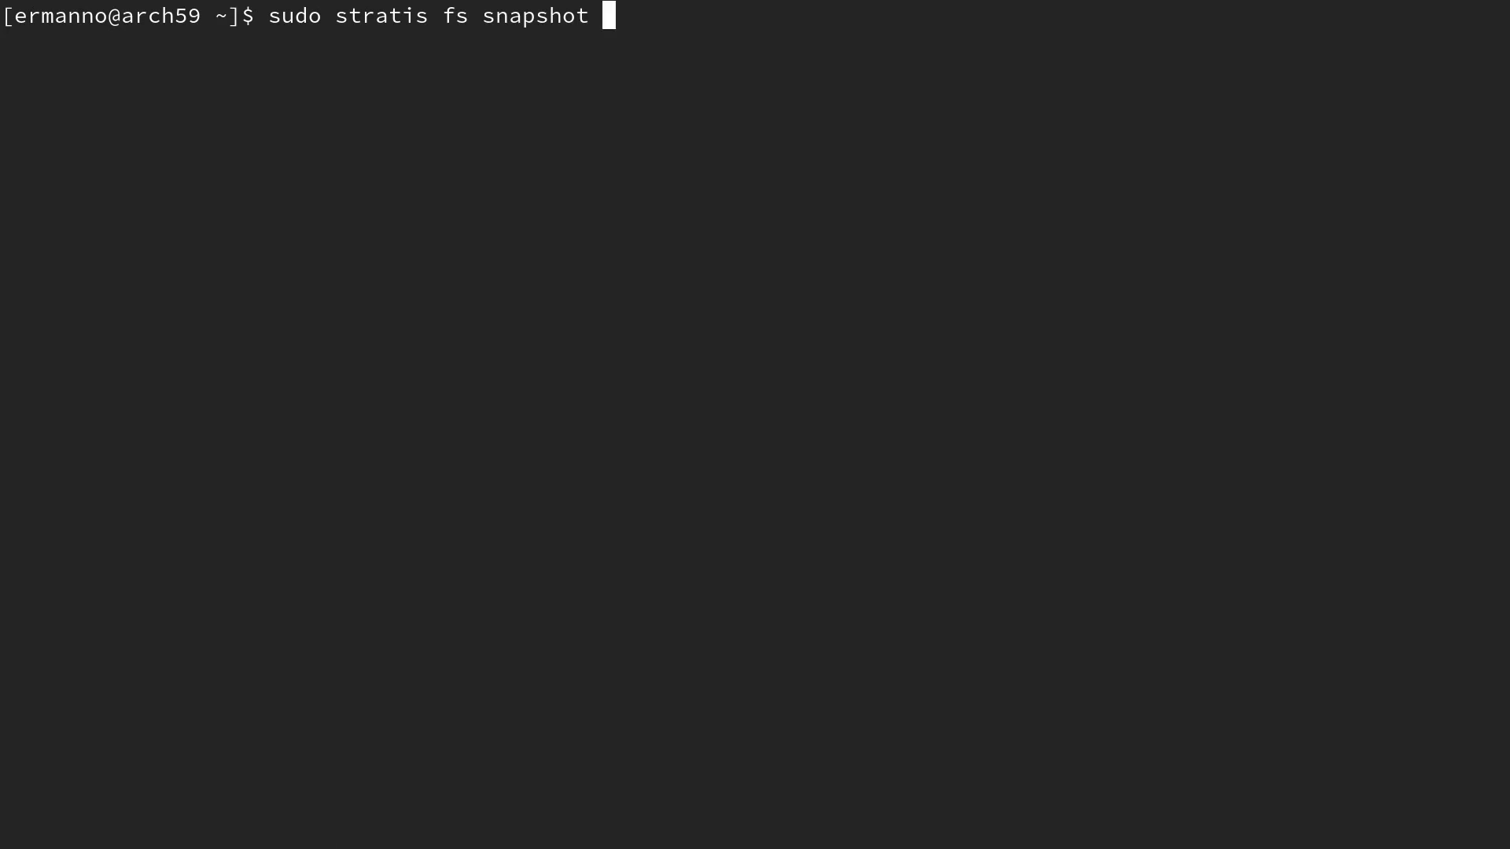
type("pool1 fs1 ")
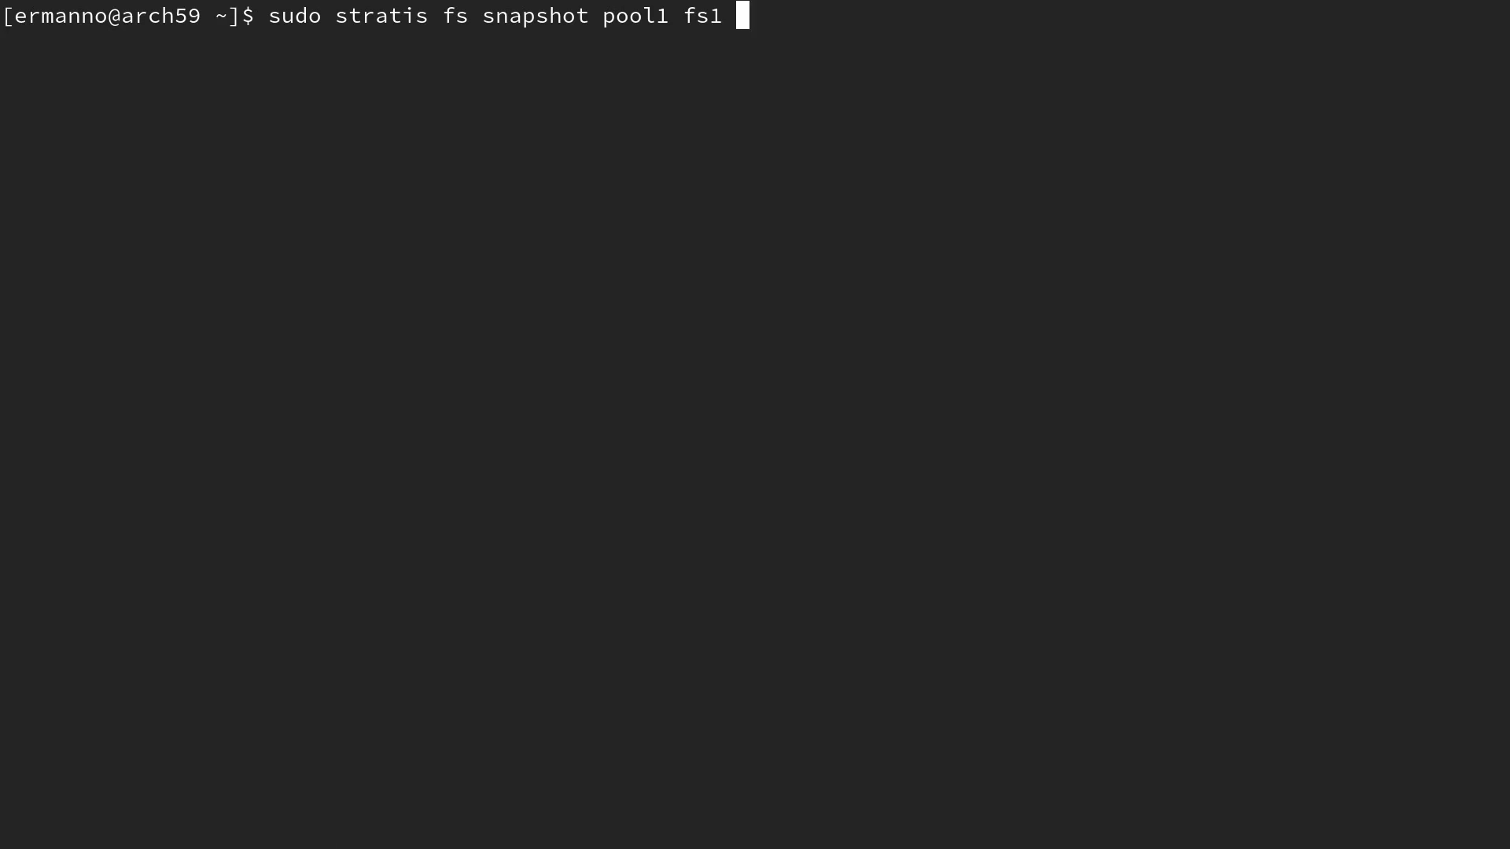
type("fs1-snapshot")
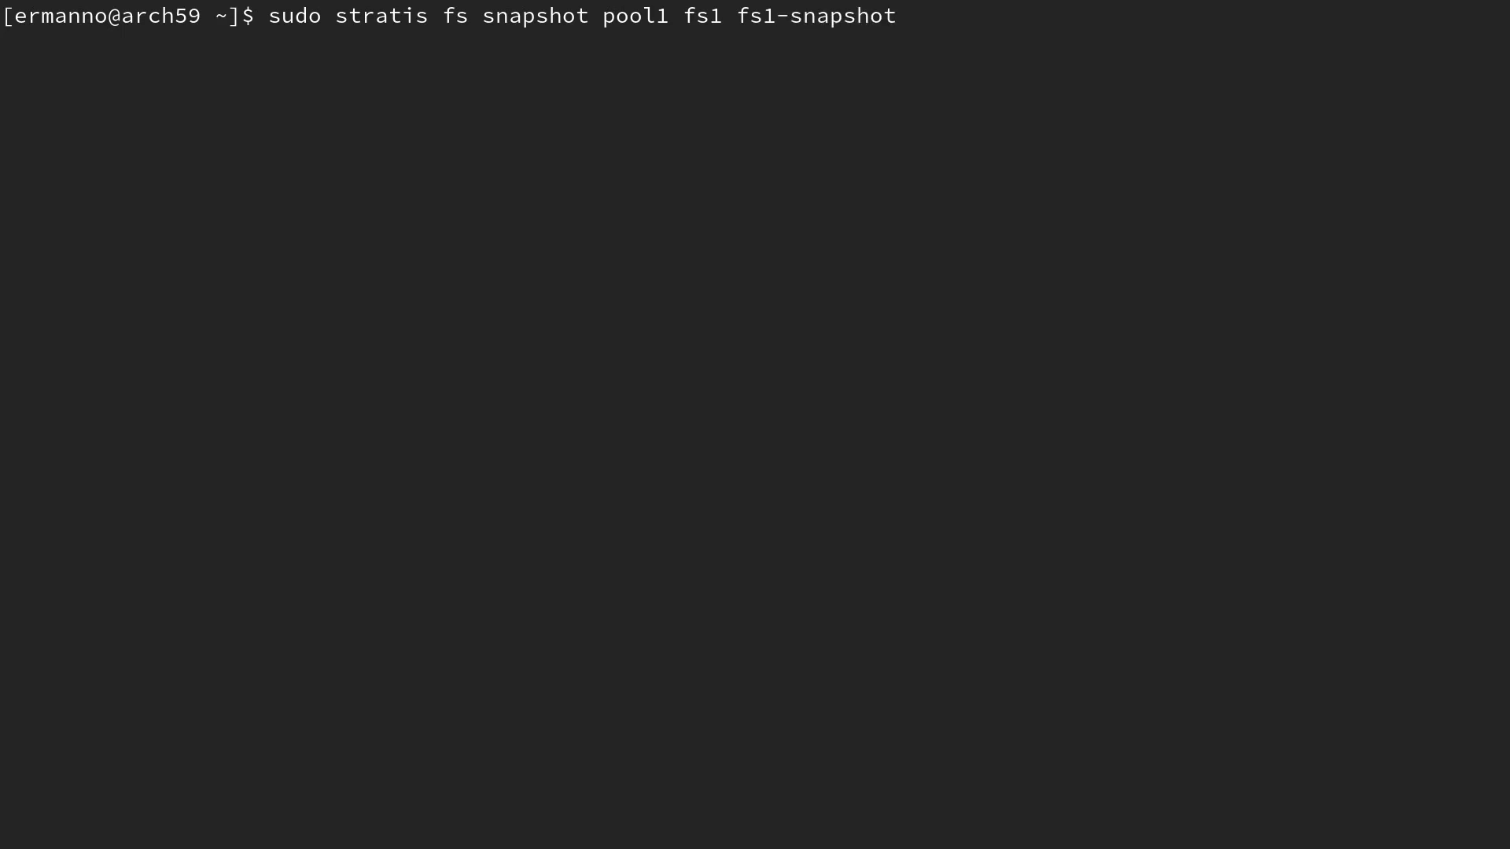
key("Return")
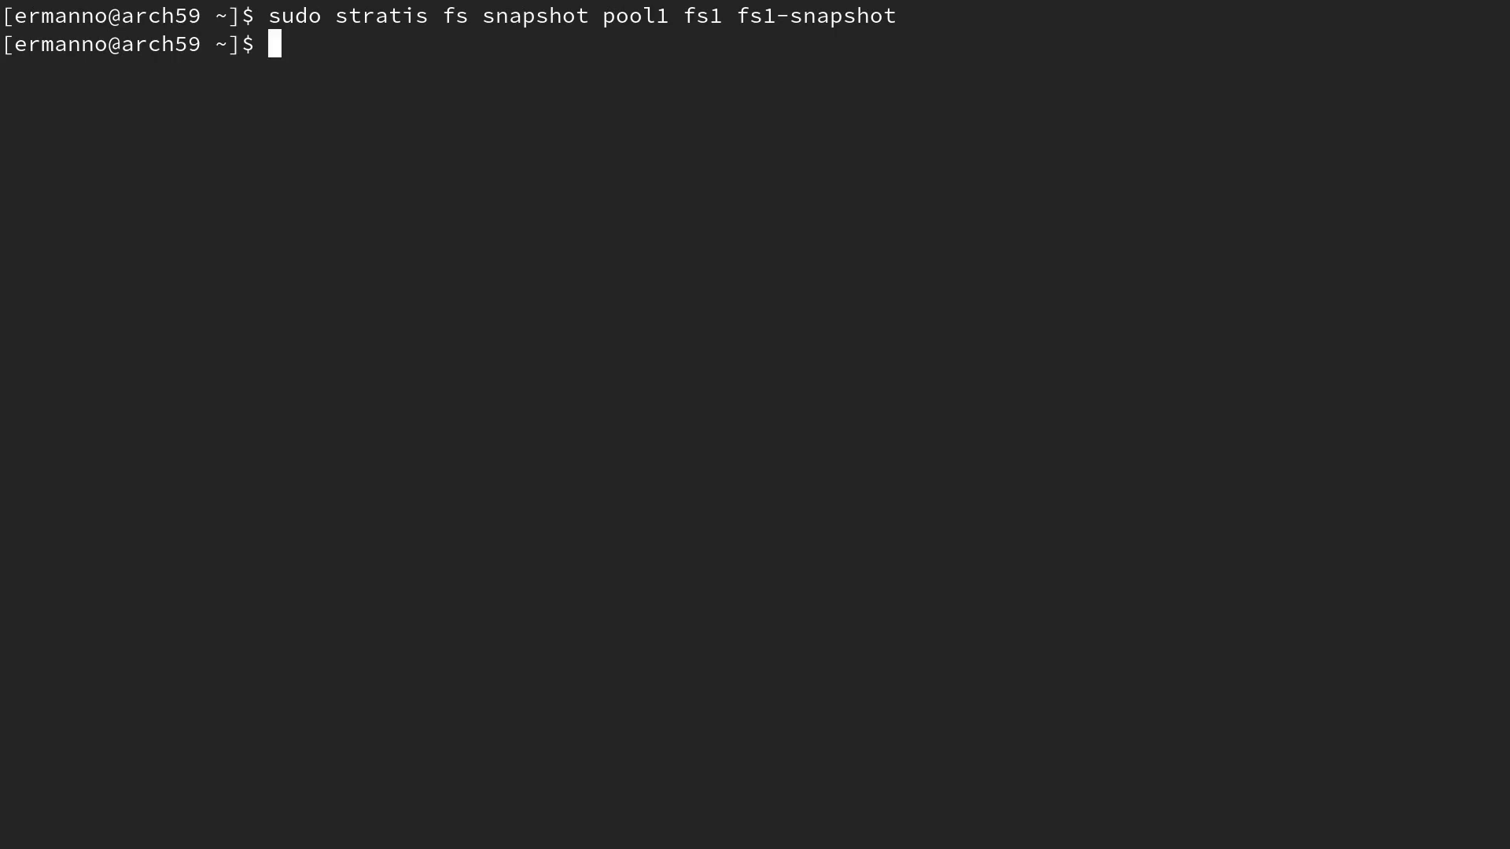
type("sudo mount")
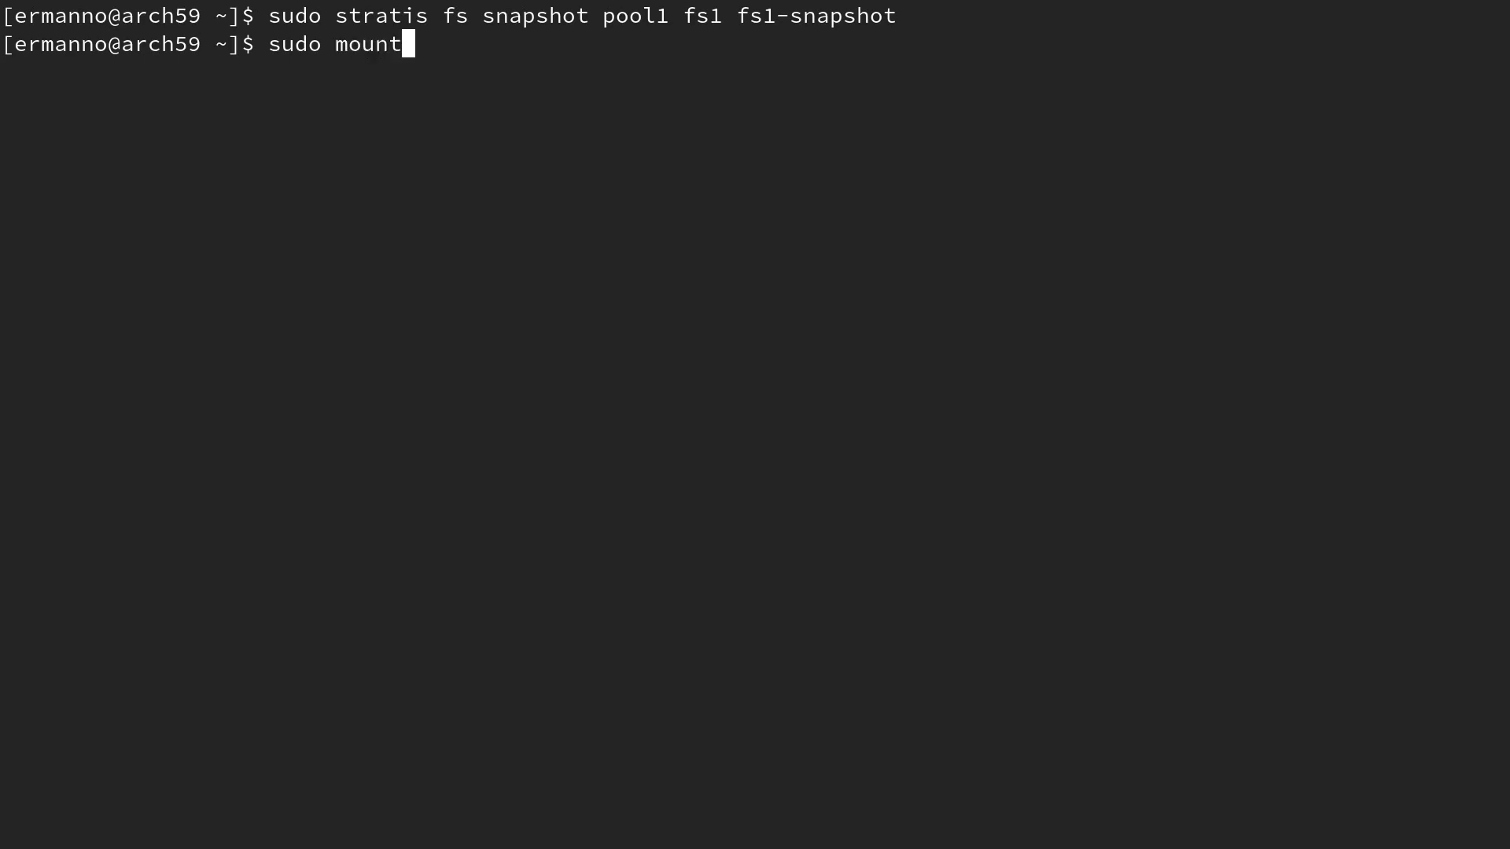
type(" /dev/st")
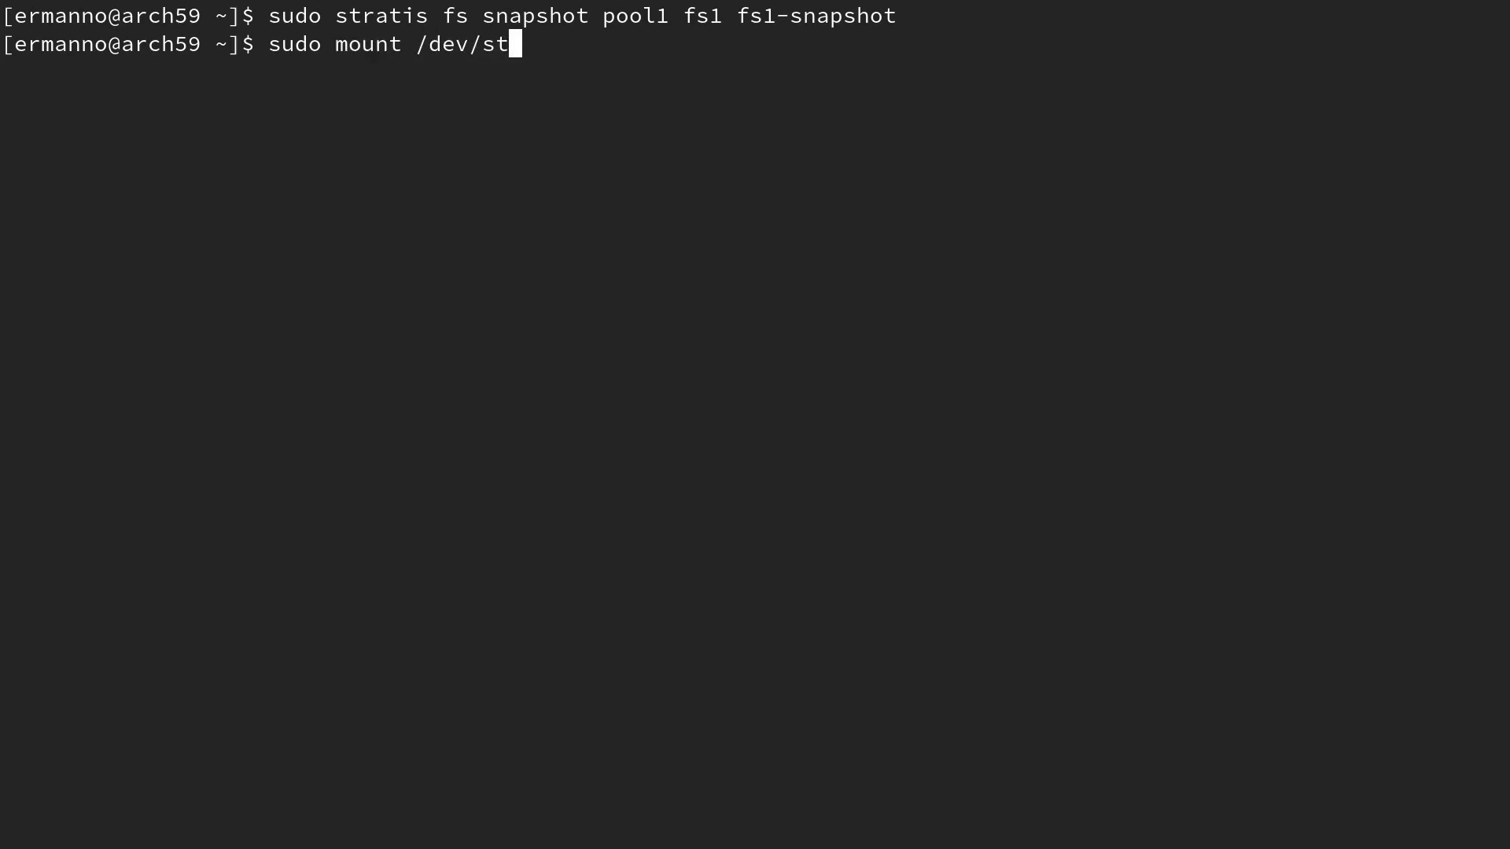
type("ratis/p")
key("Tab")
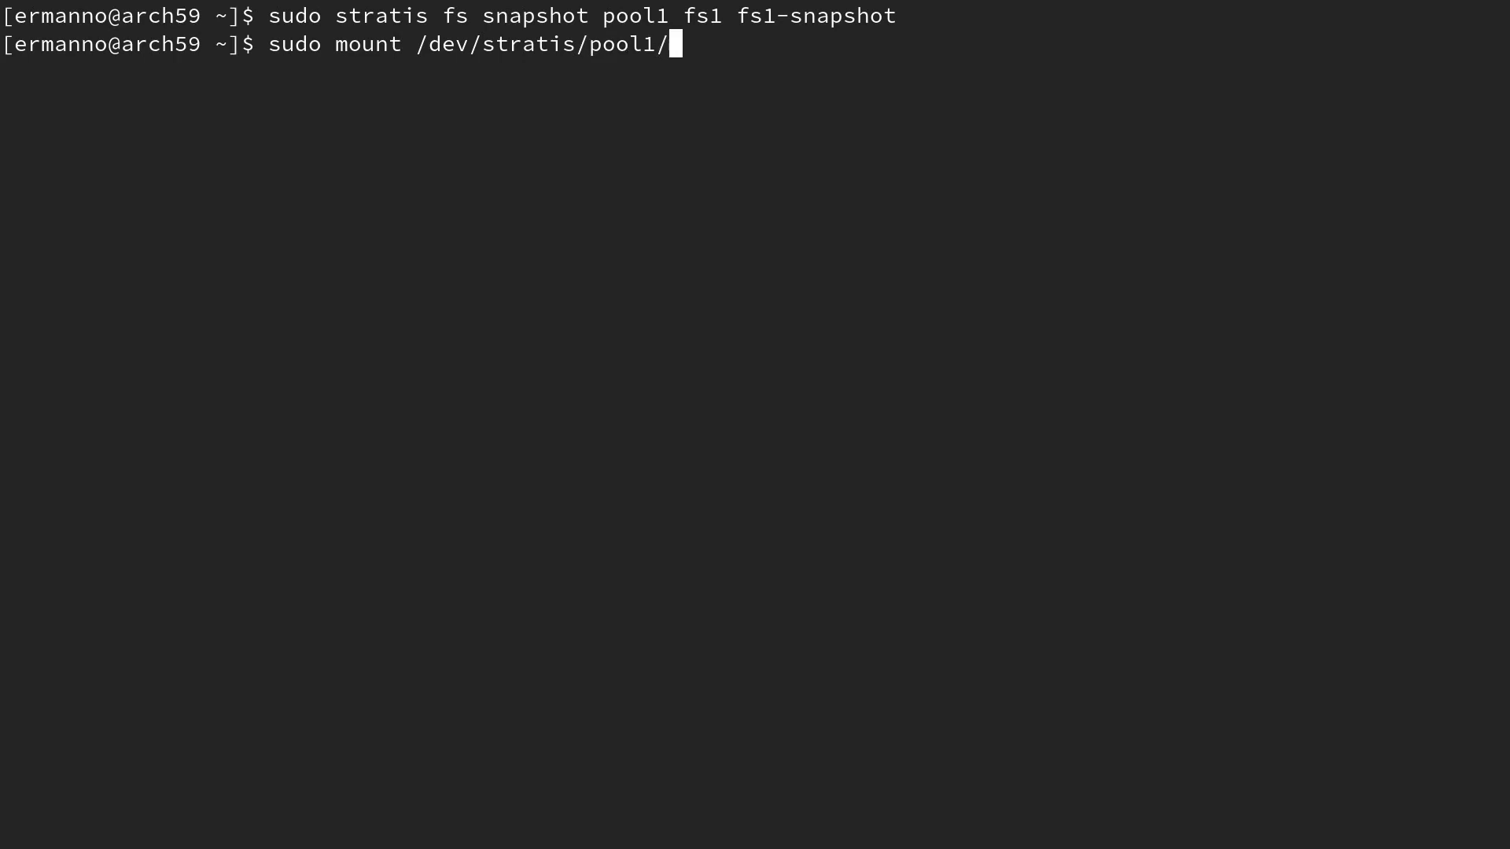
type("fs1-")
key("Tab")
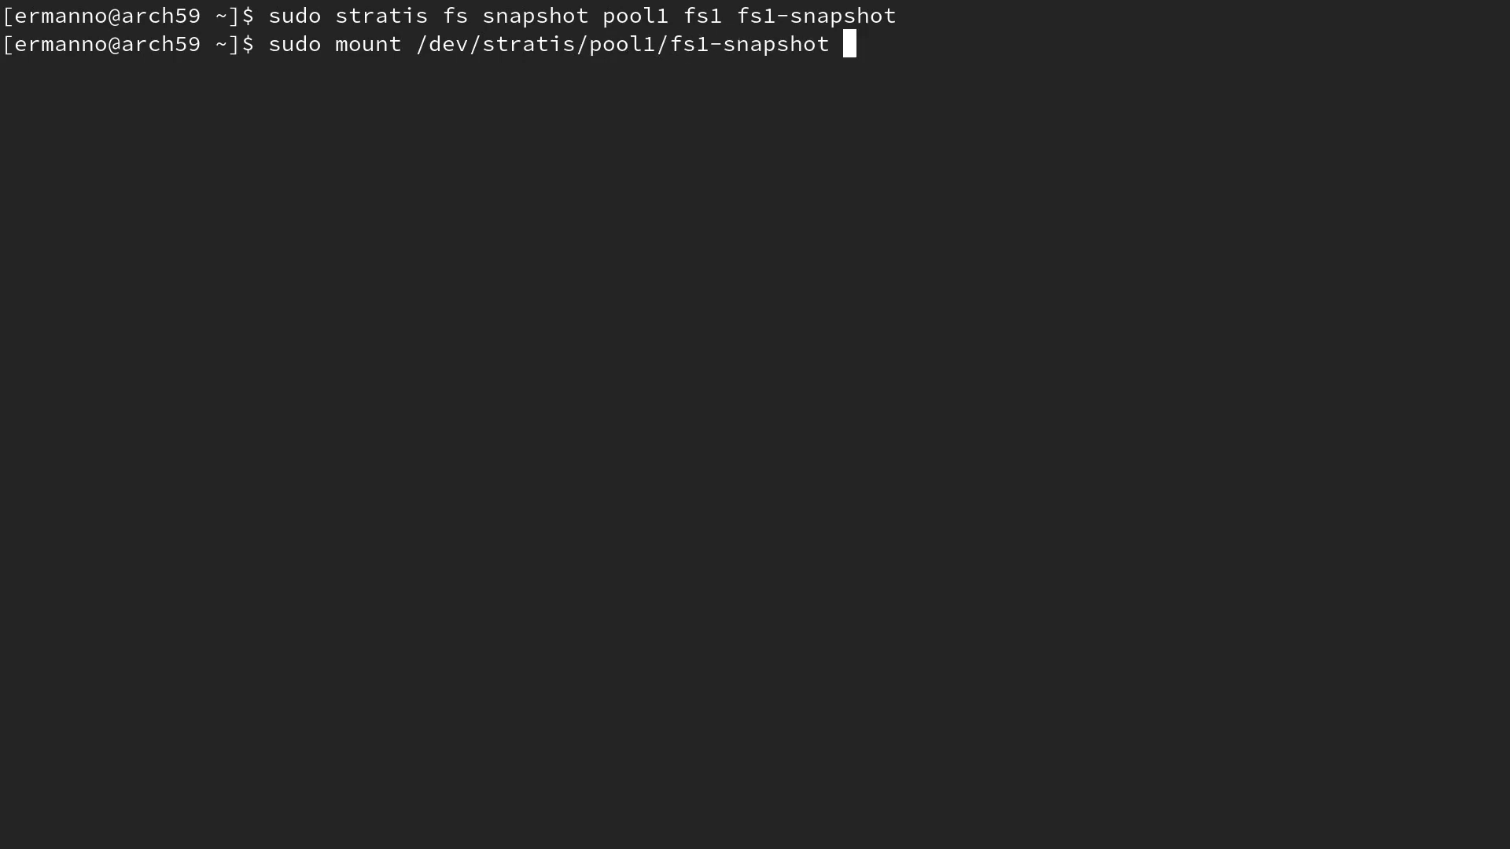
type("/mnt")
key("Return")
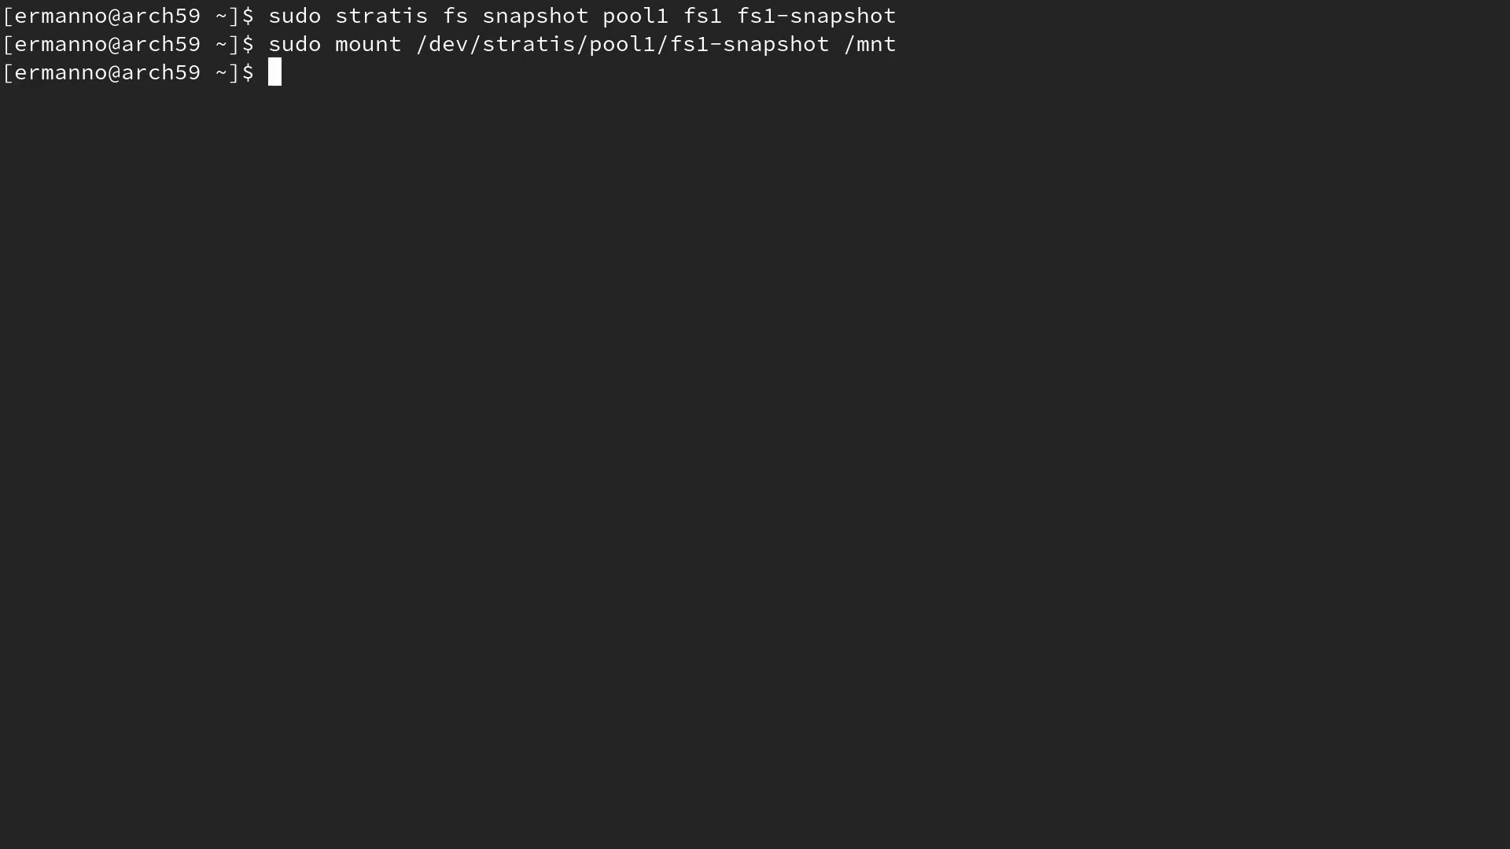
type("cd /fs1/")
key("Return")
- List the thirty files in /fs1, delete them with 'sudo rm -rf file*', and confirm it lists empty
type("ls")
key("Return")
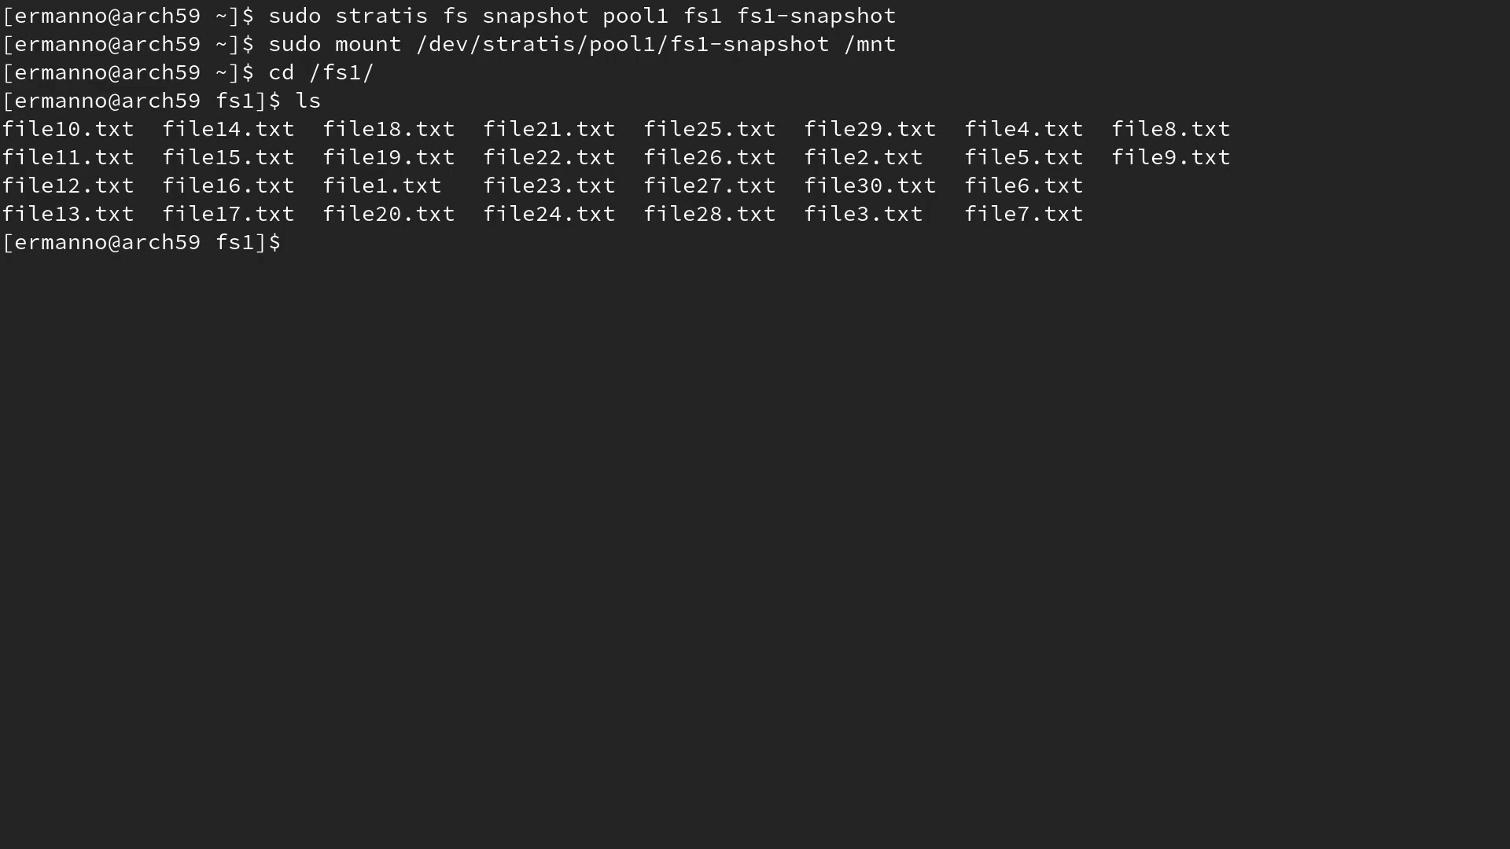
type("sudo rm -rf file*")
key("Return")
type("ls")
key("Return")
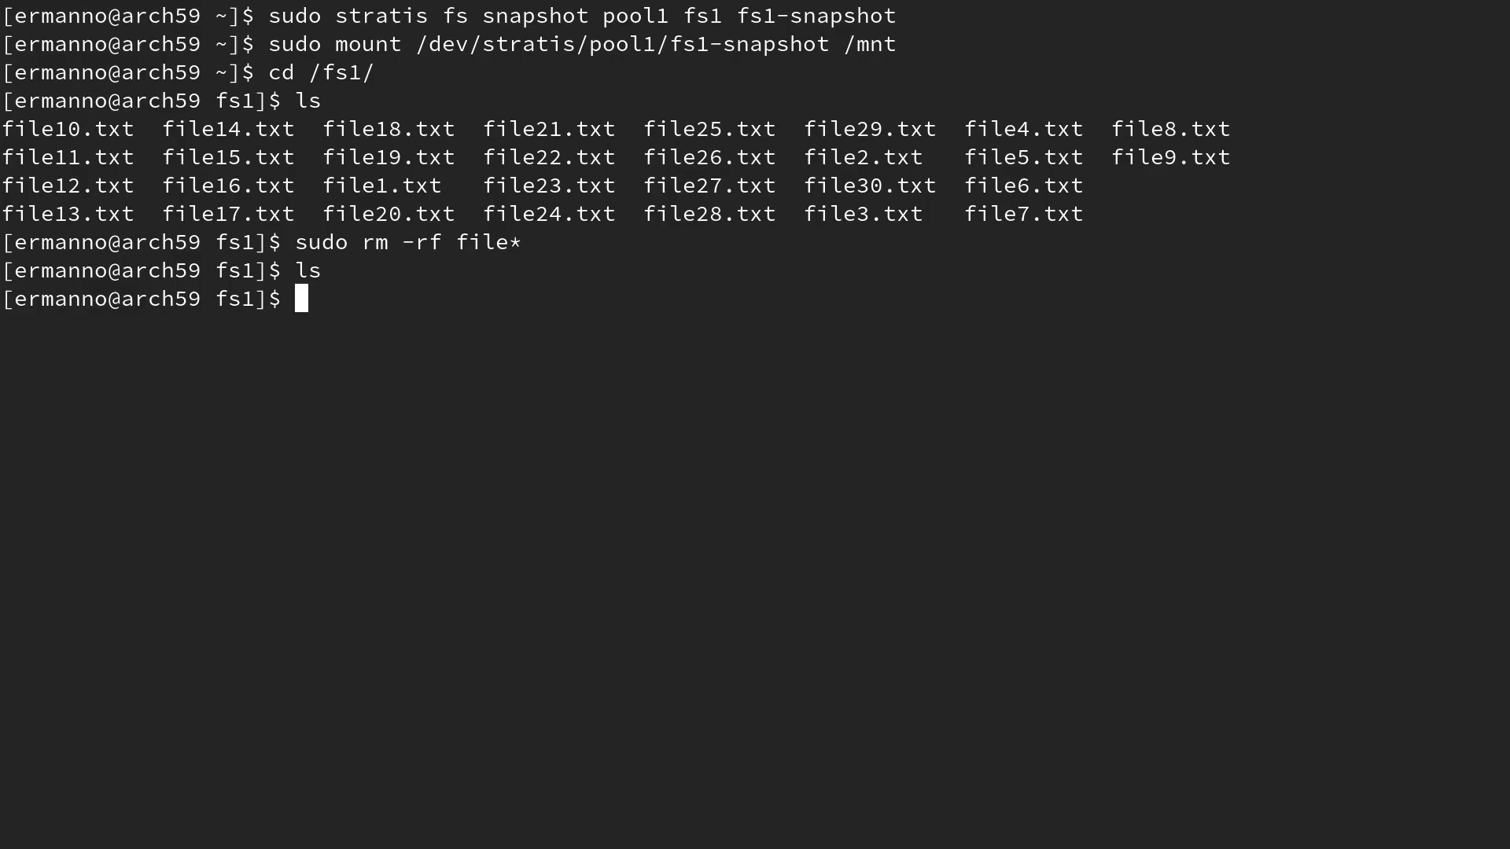
key("ctrl+l")
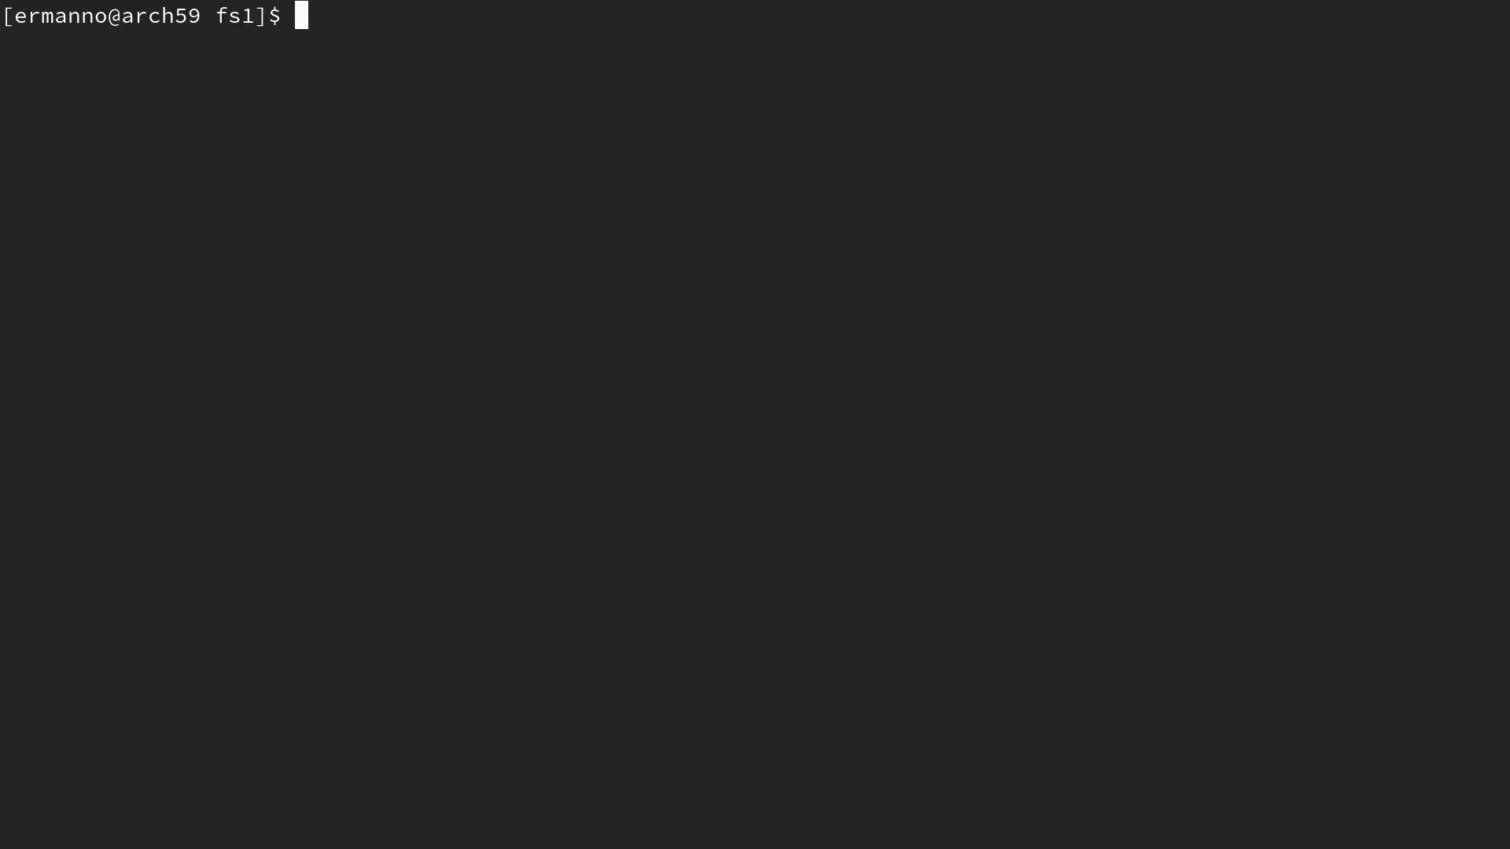
- Return to the home directory and unmount /fs1
type("cd")
key("Return")
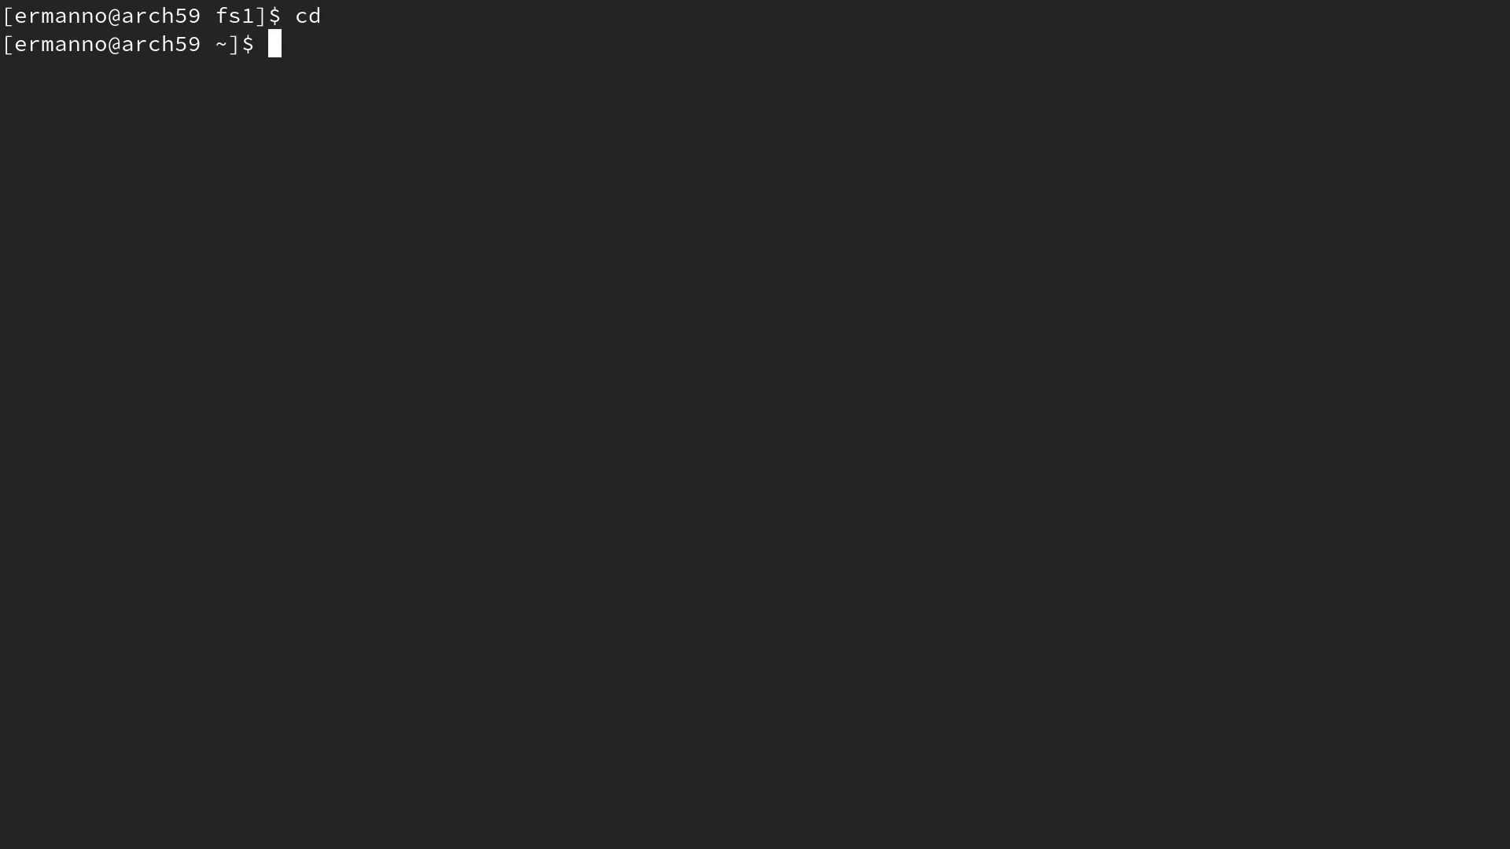
key("ctrl+l")
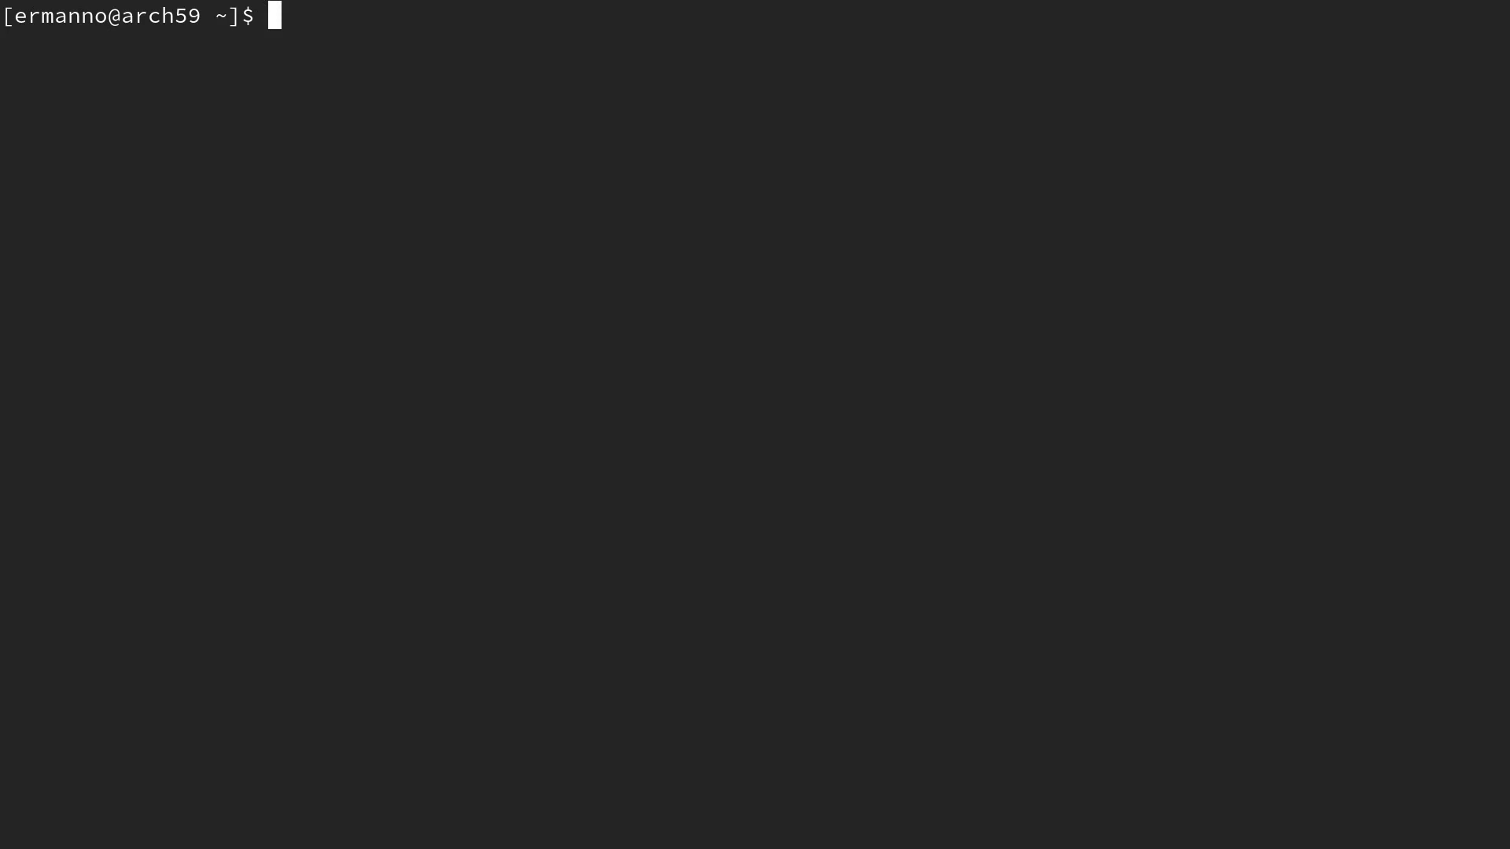
type("sudo umount /fs1")
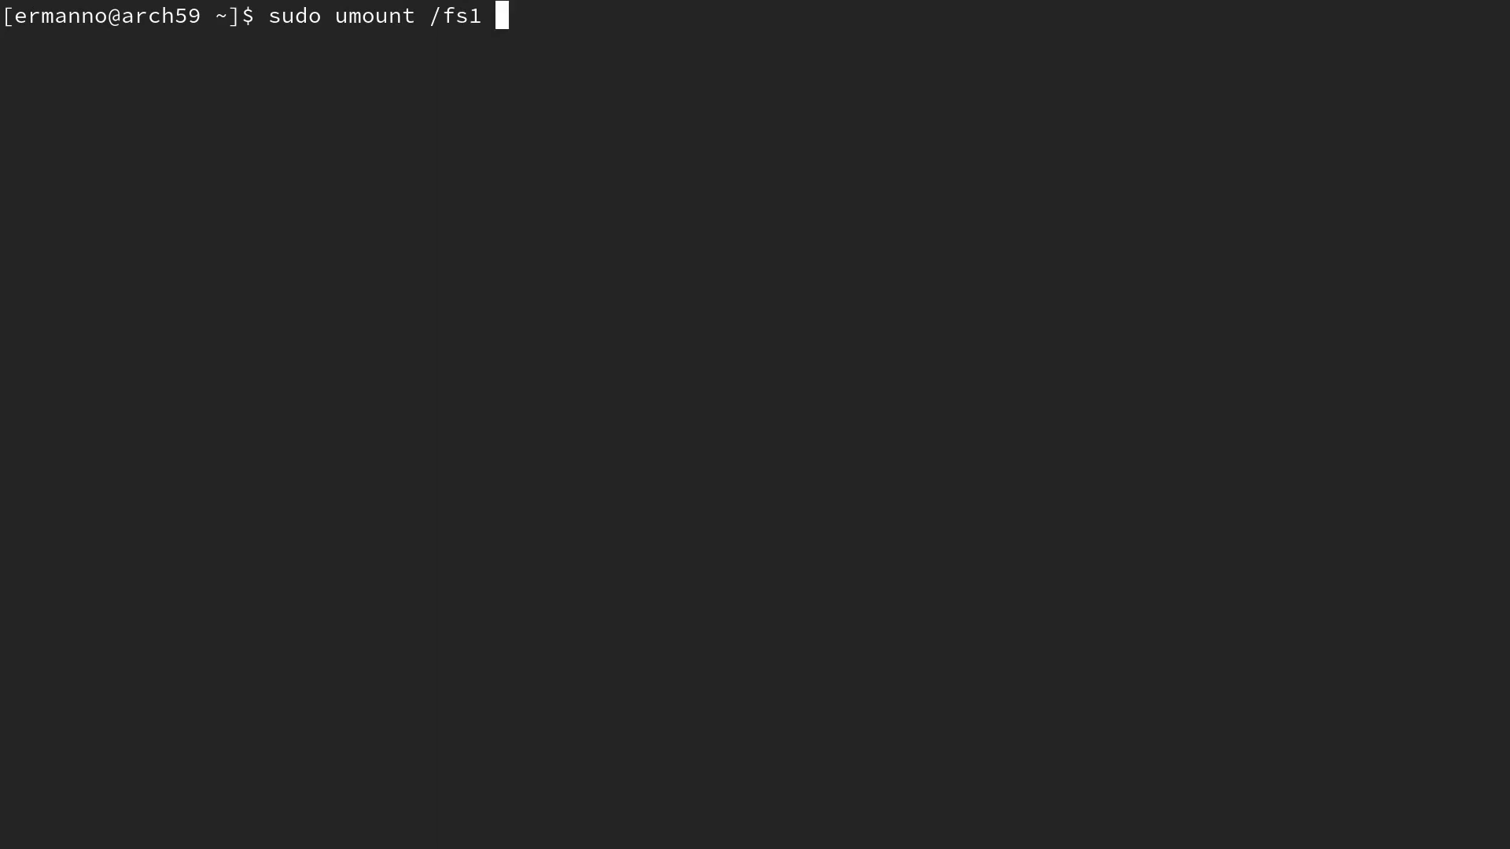
key("Return")
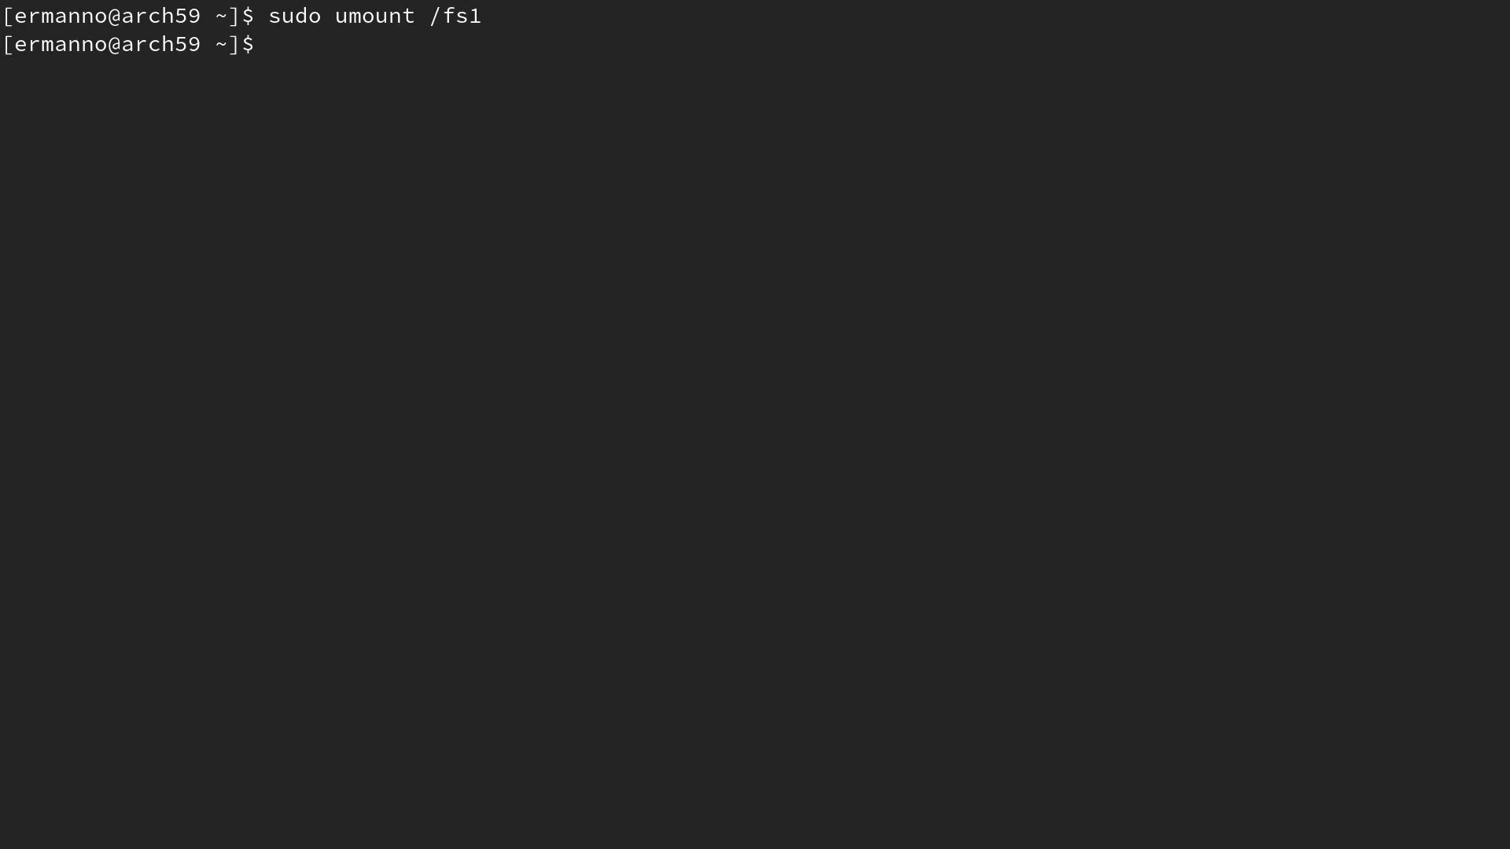
- Destroy the fs1 filesystem with 'sudo stratis fs destroy pool1 fs1'
type("sudo stratz")
key("BackSpace")
type("is fs ")
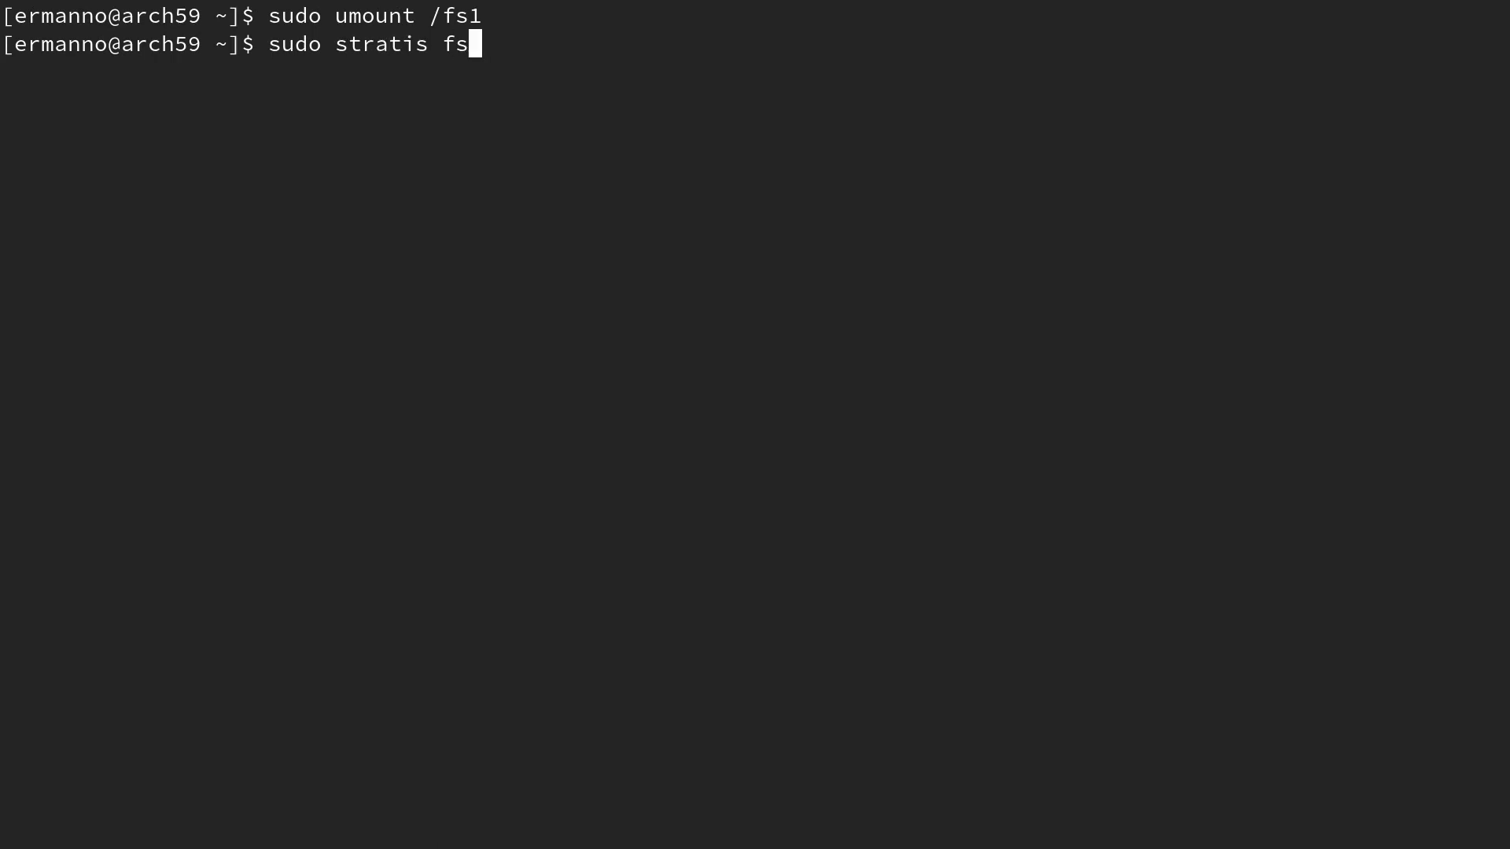
type("destroy ")
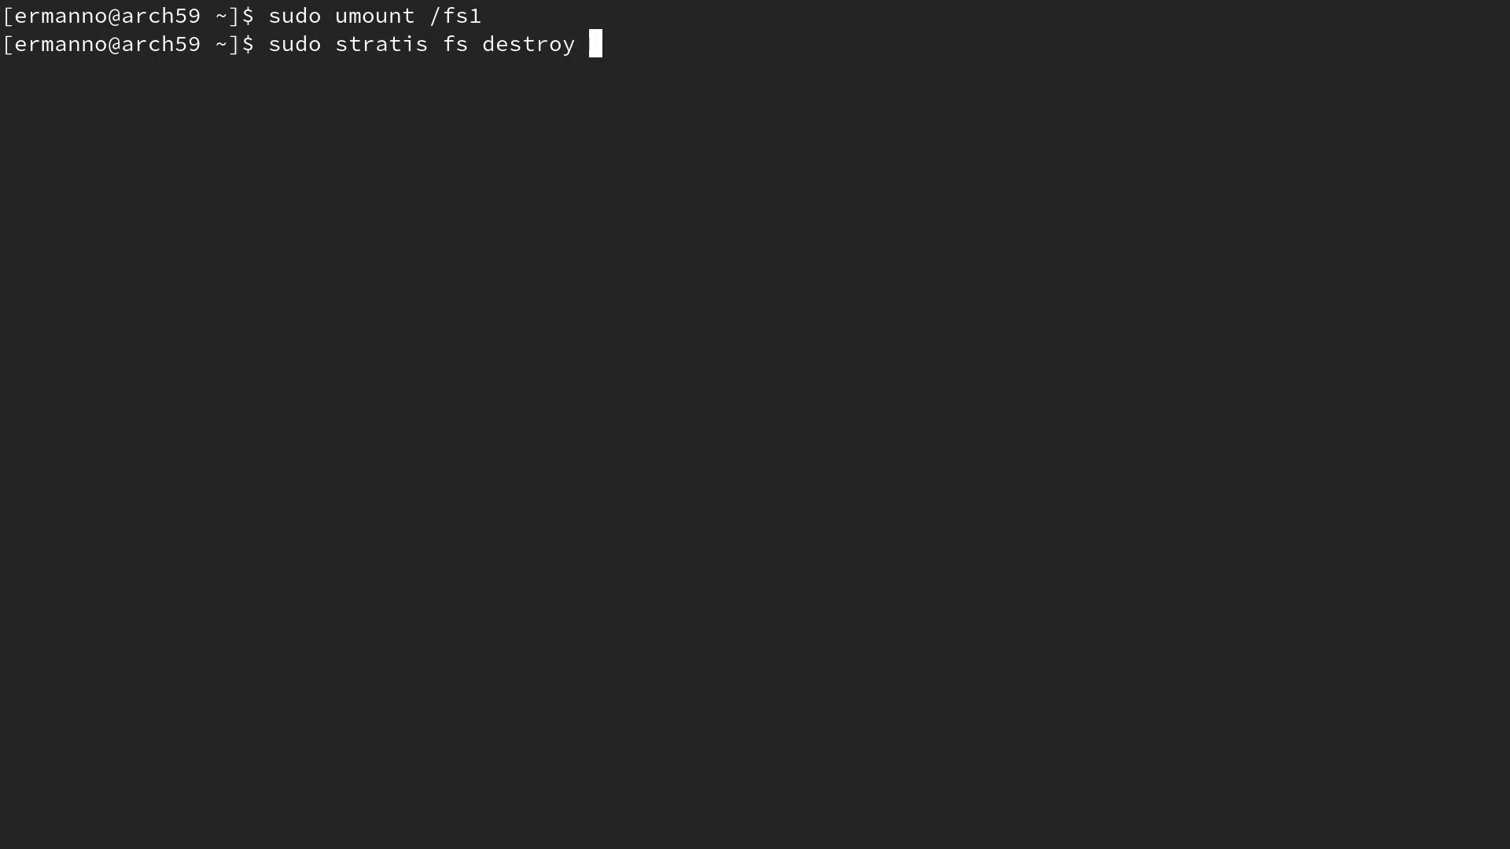
type("pool1 fs")
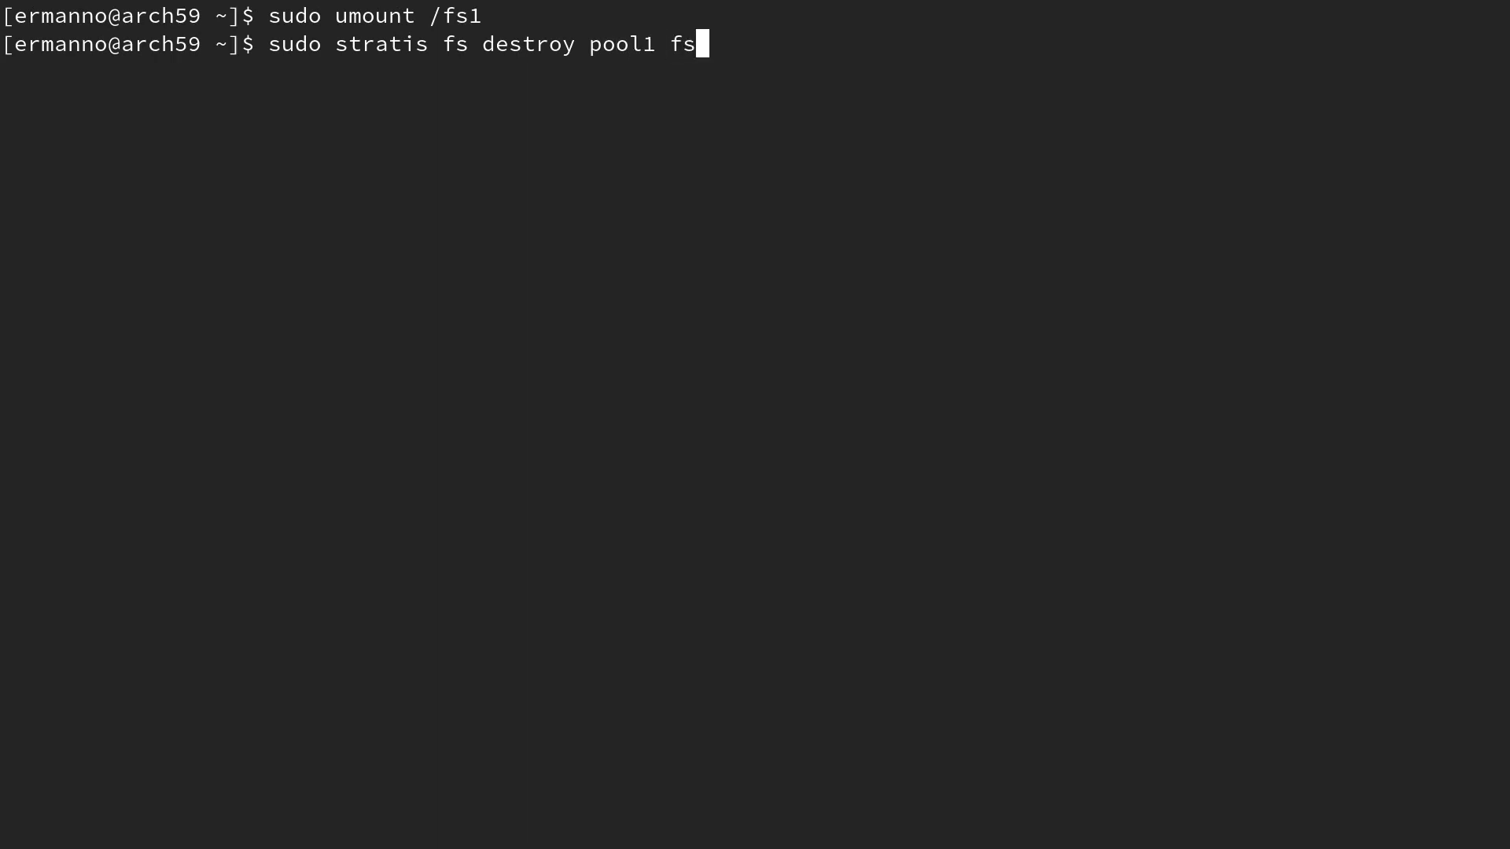
type("1")
key("Return")
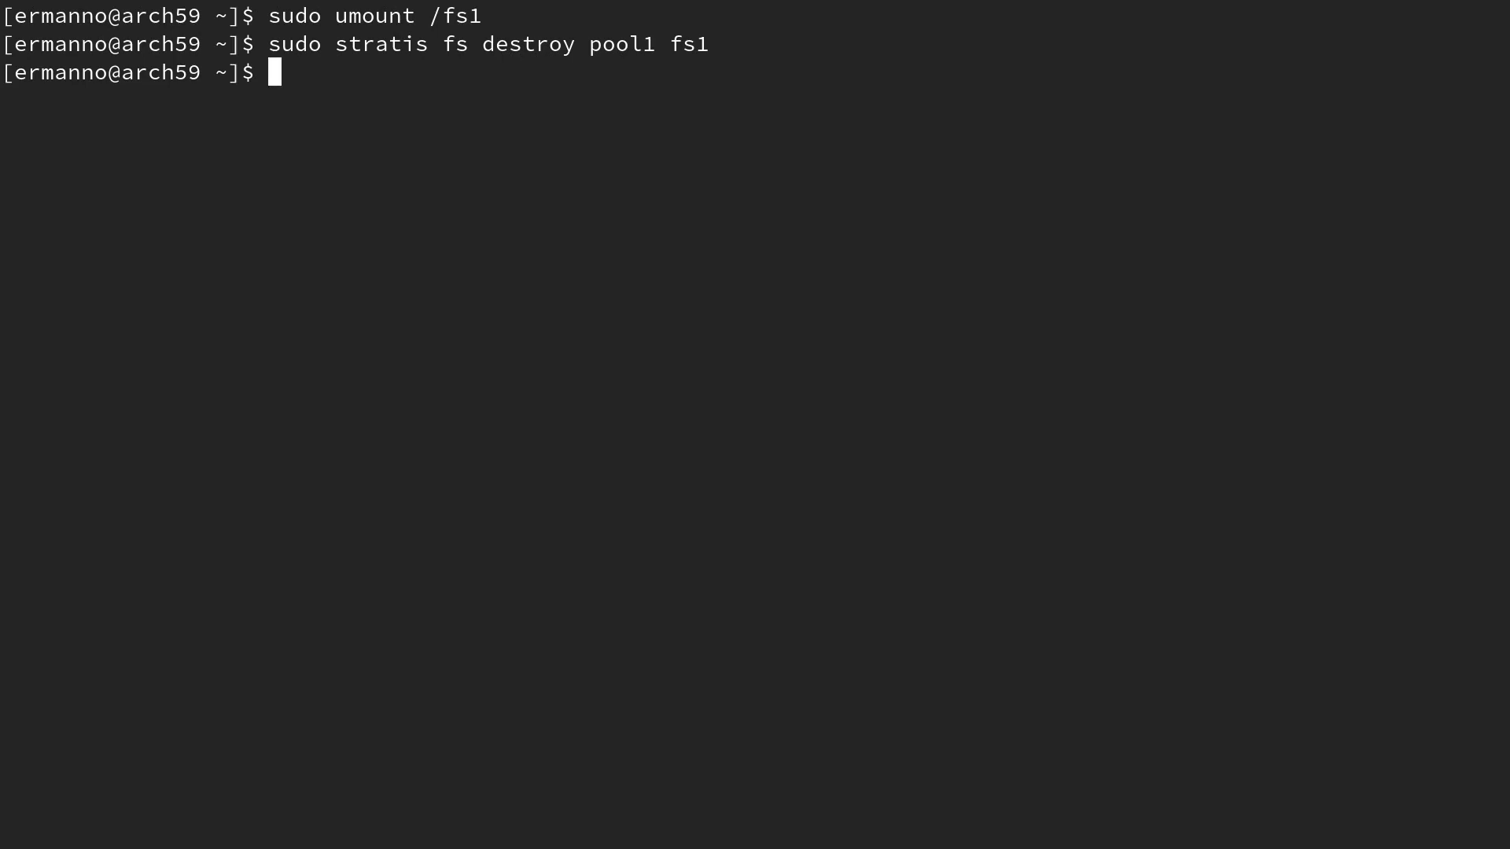
- Recreate fs1 in pool1 from fs1-snapshot with 'stratis fs snapshot'
type("sudo stratis fs")
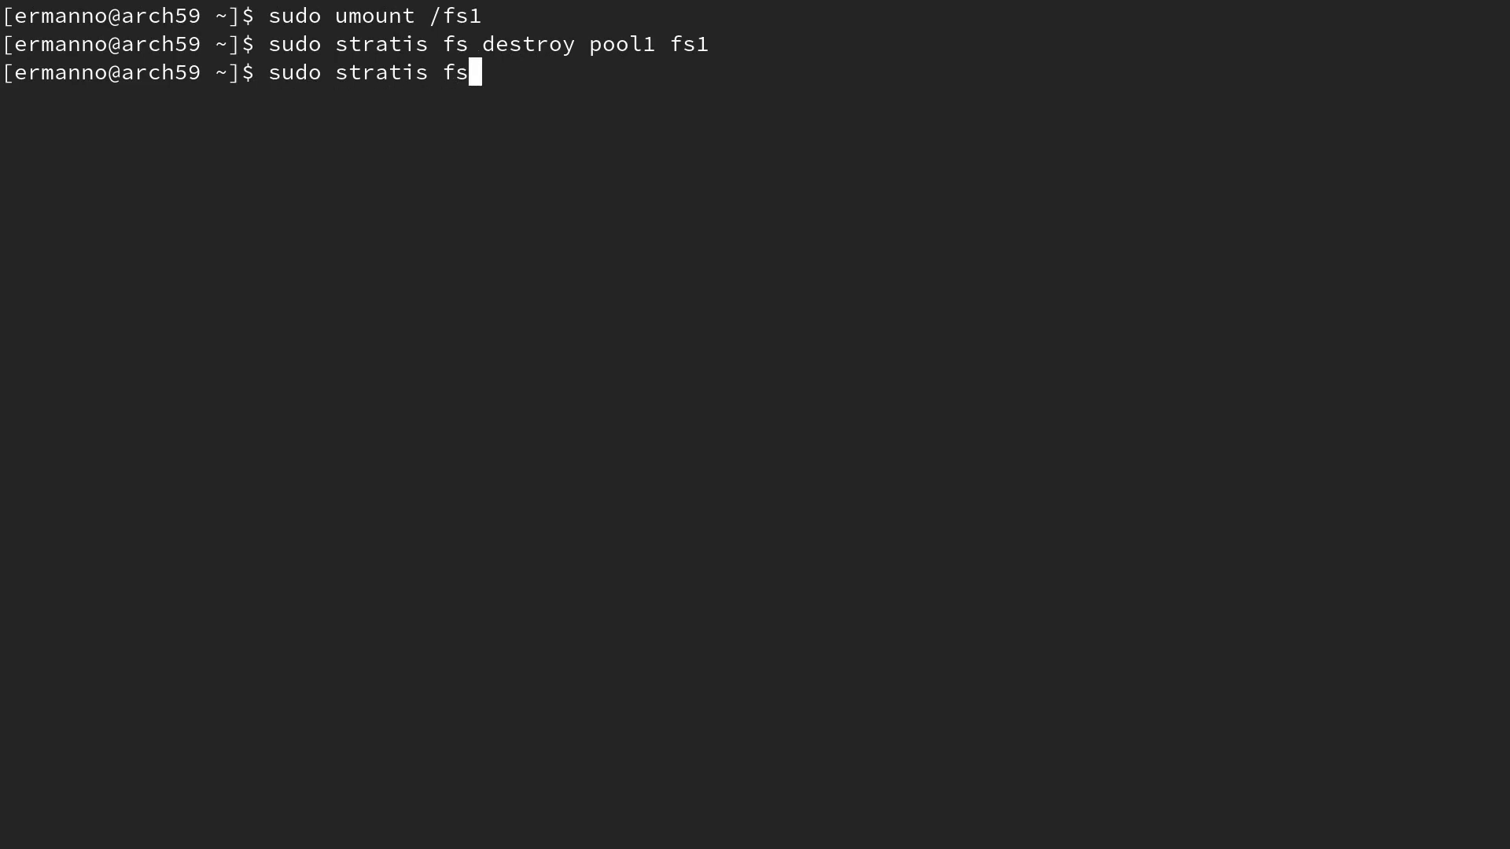
type(" snapshot pool1 ")
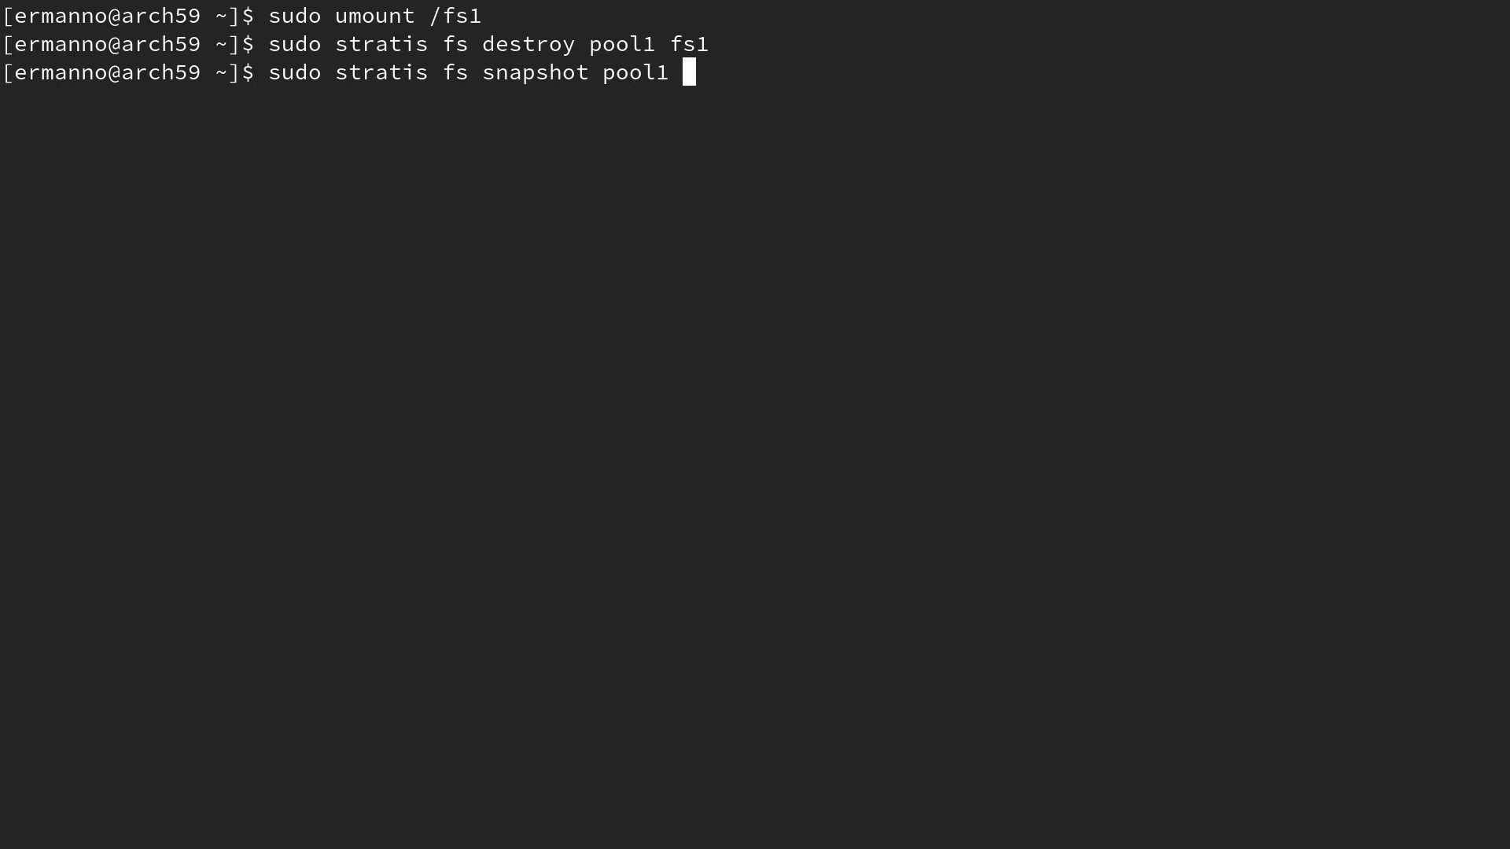
type("fs1-snapshot")
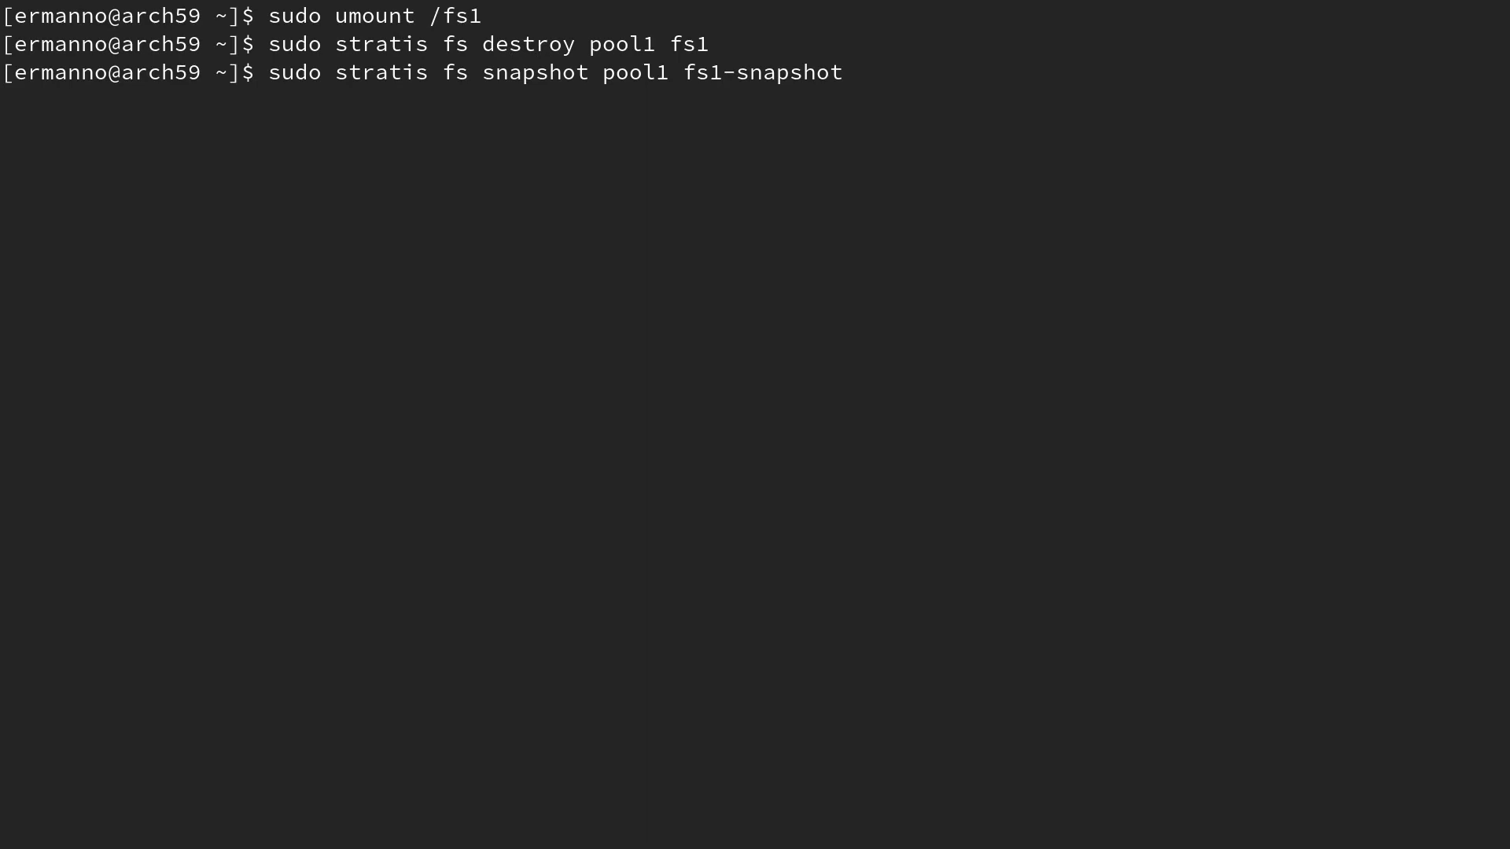
type("fs1")
key("Return")
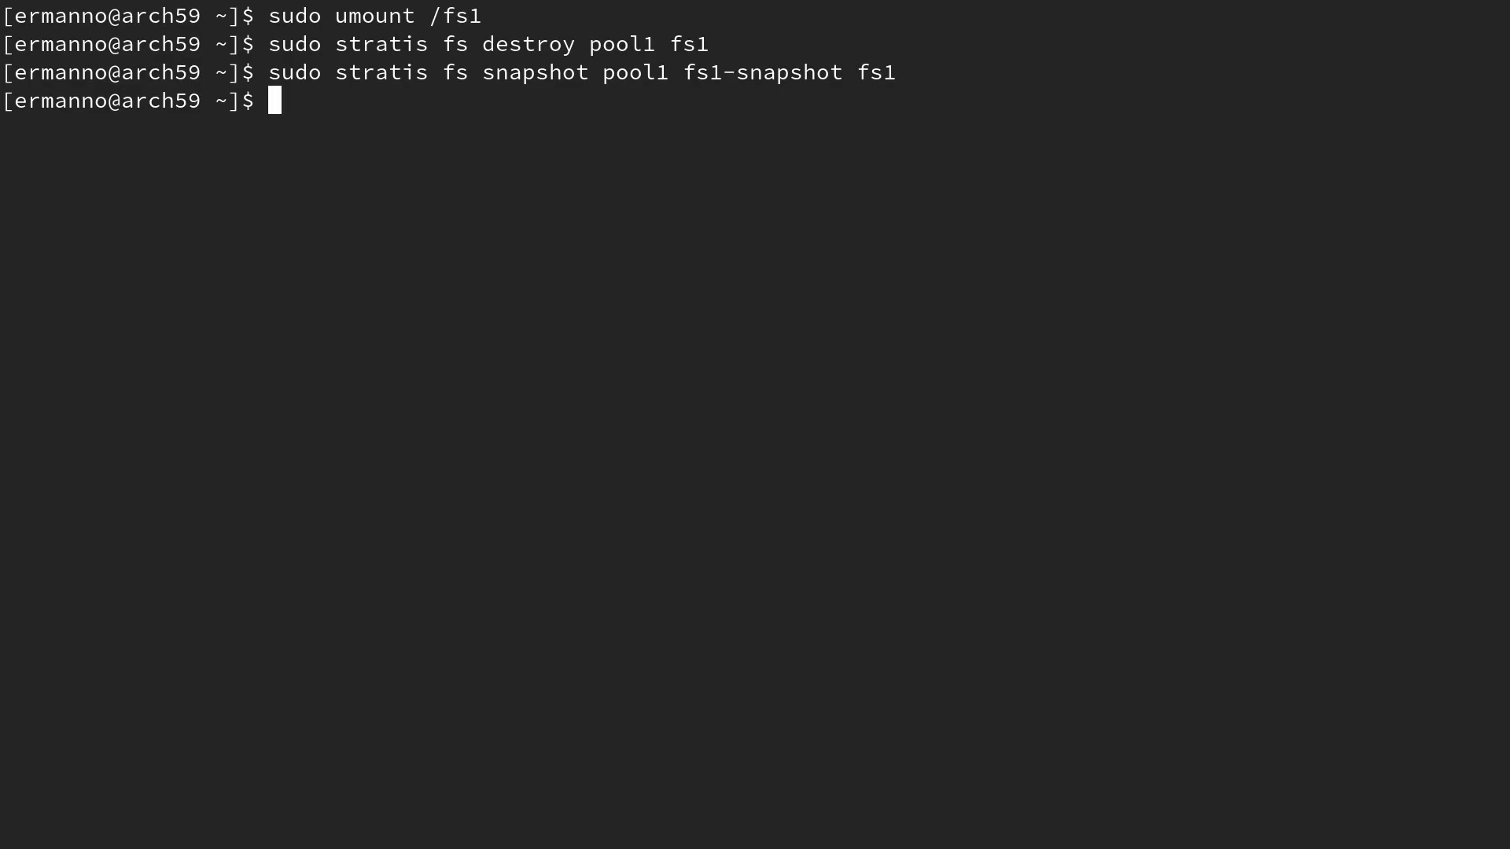
- Remount with 'sudo mount -a' and confirm file1.txt to file30.txt are back in /fs1
type("sudo mount -a")
key("Return")
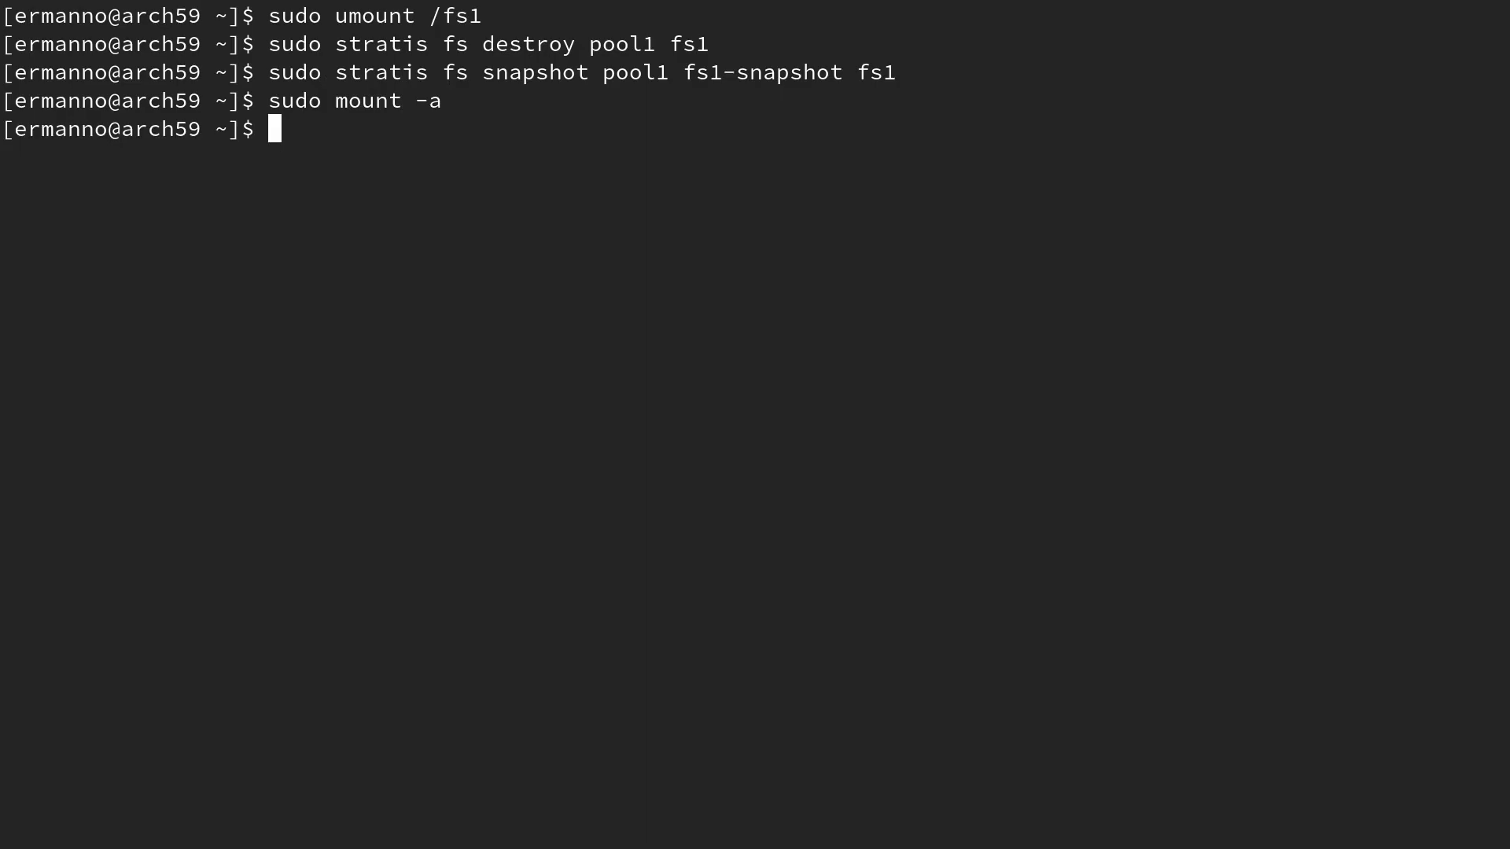
type("cd /fs1/")
key("Return")
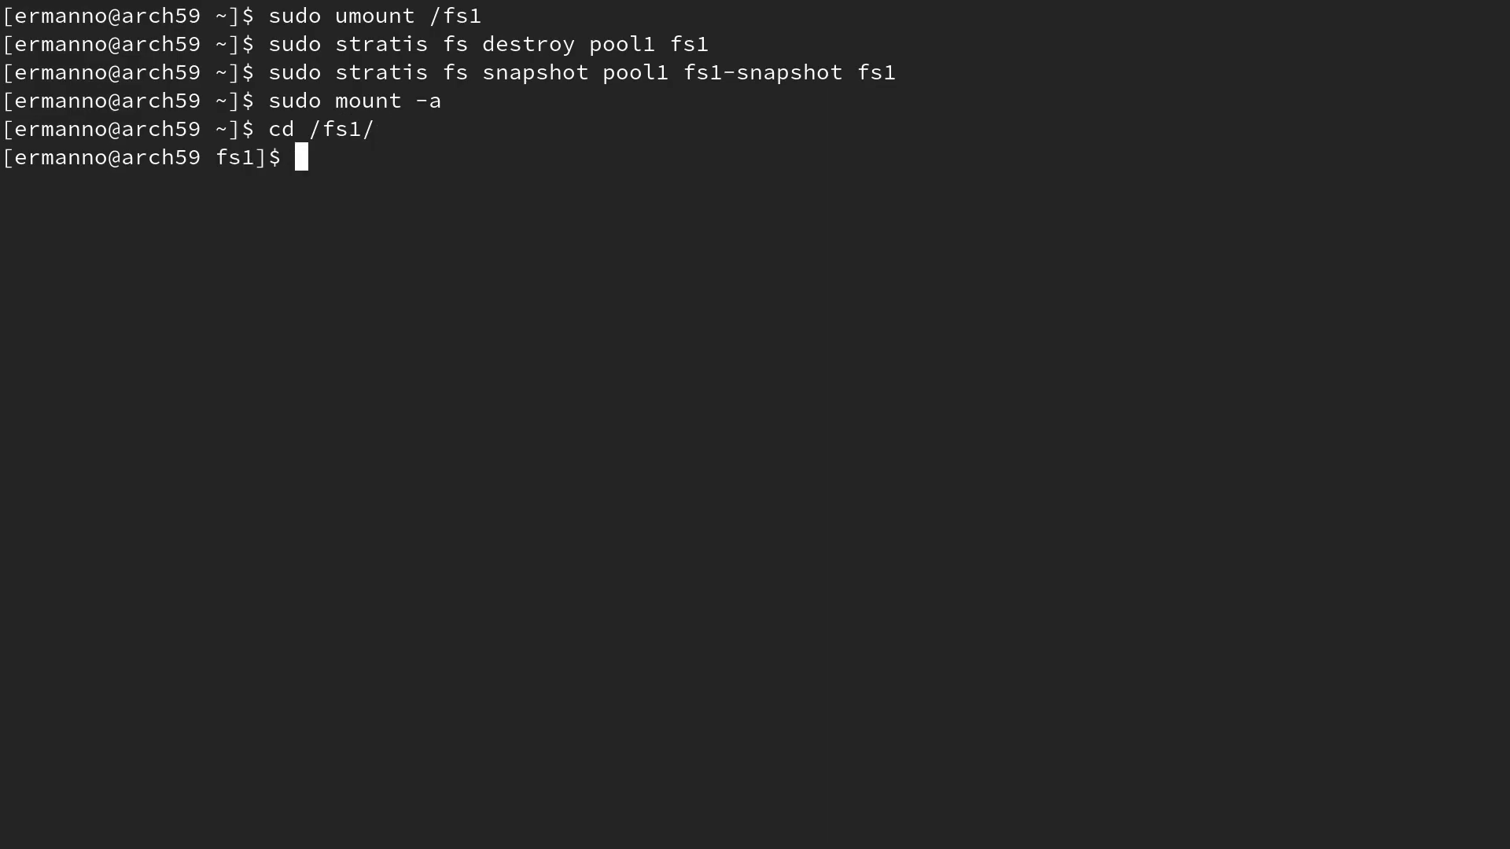
type("ls")
key("Return")
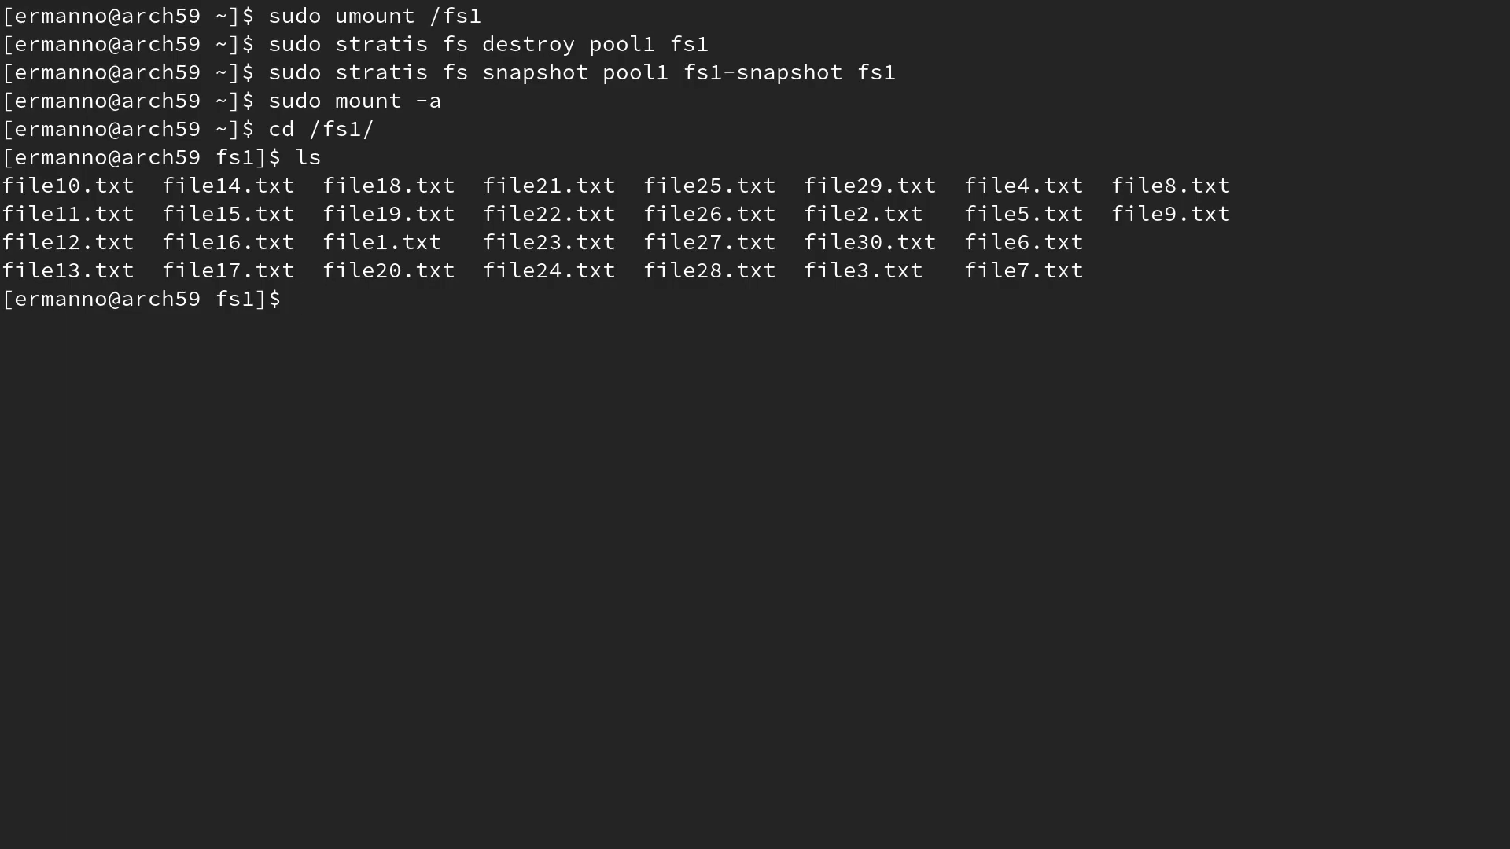
type("cd")
key("Return")
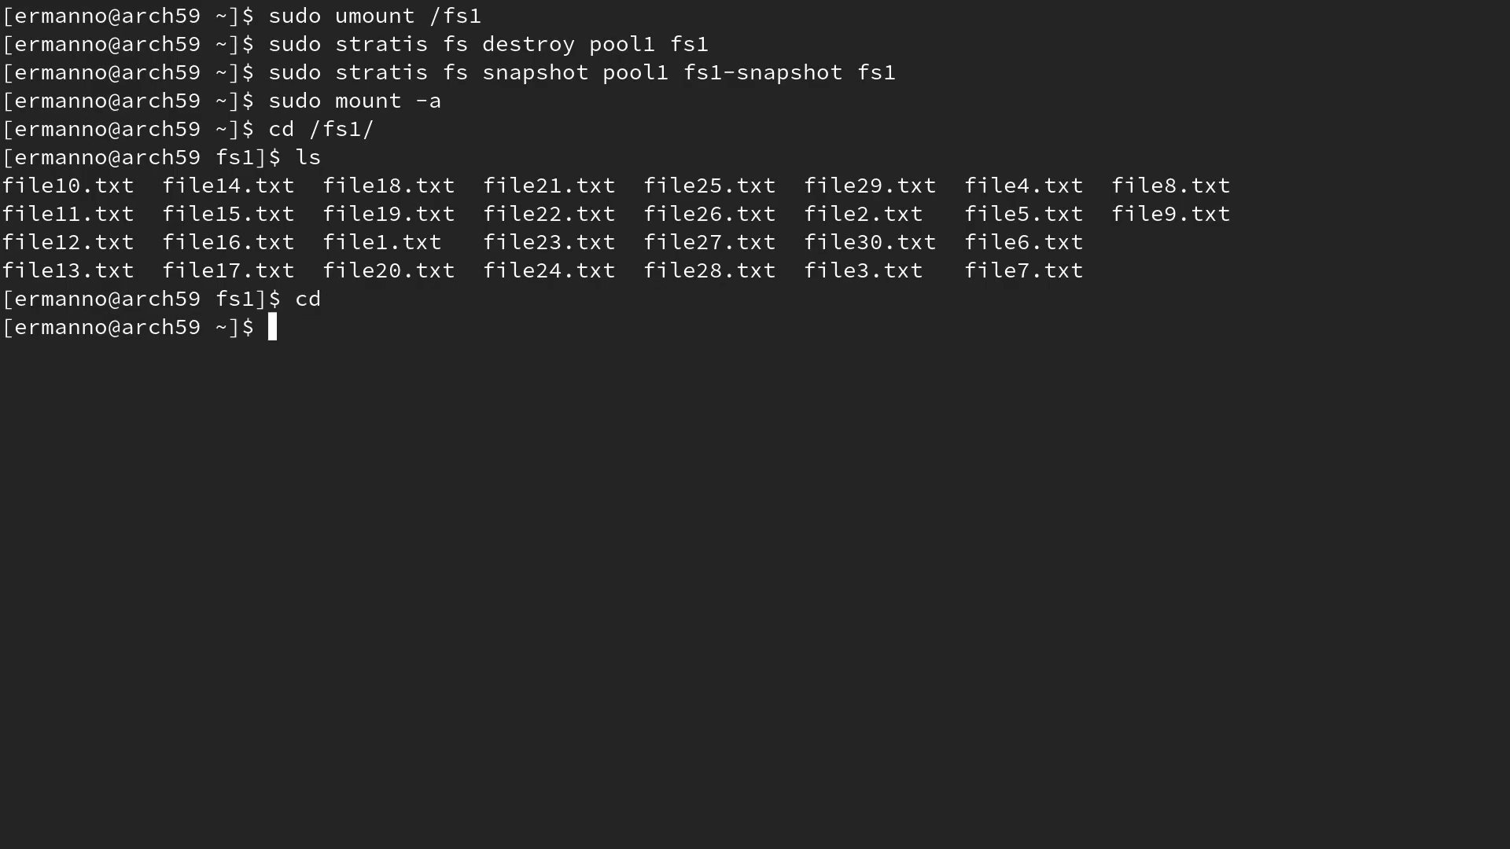
key("ctrl+l")
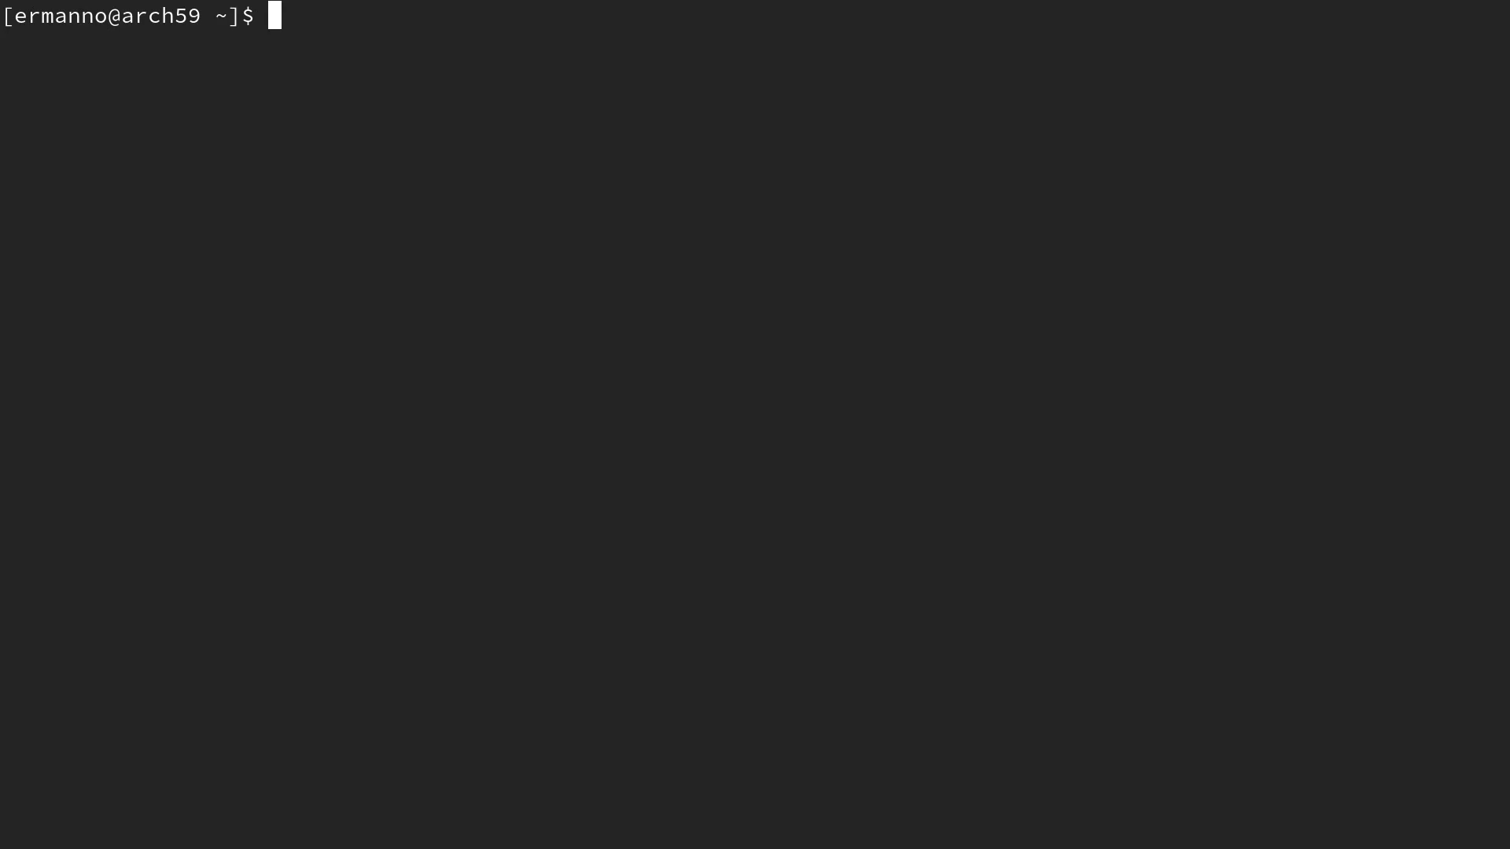
- Run 'sudo umount /mnt', then 'sudo stratis fs destroy pool1 fs1-snapshot'
type("sudo umount /mnt")
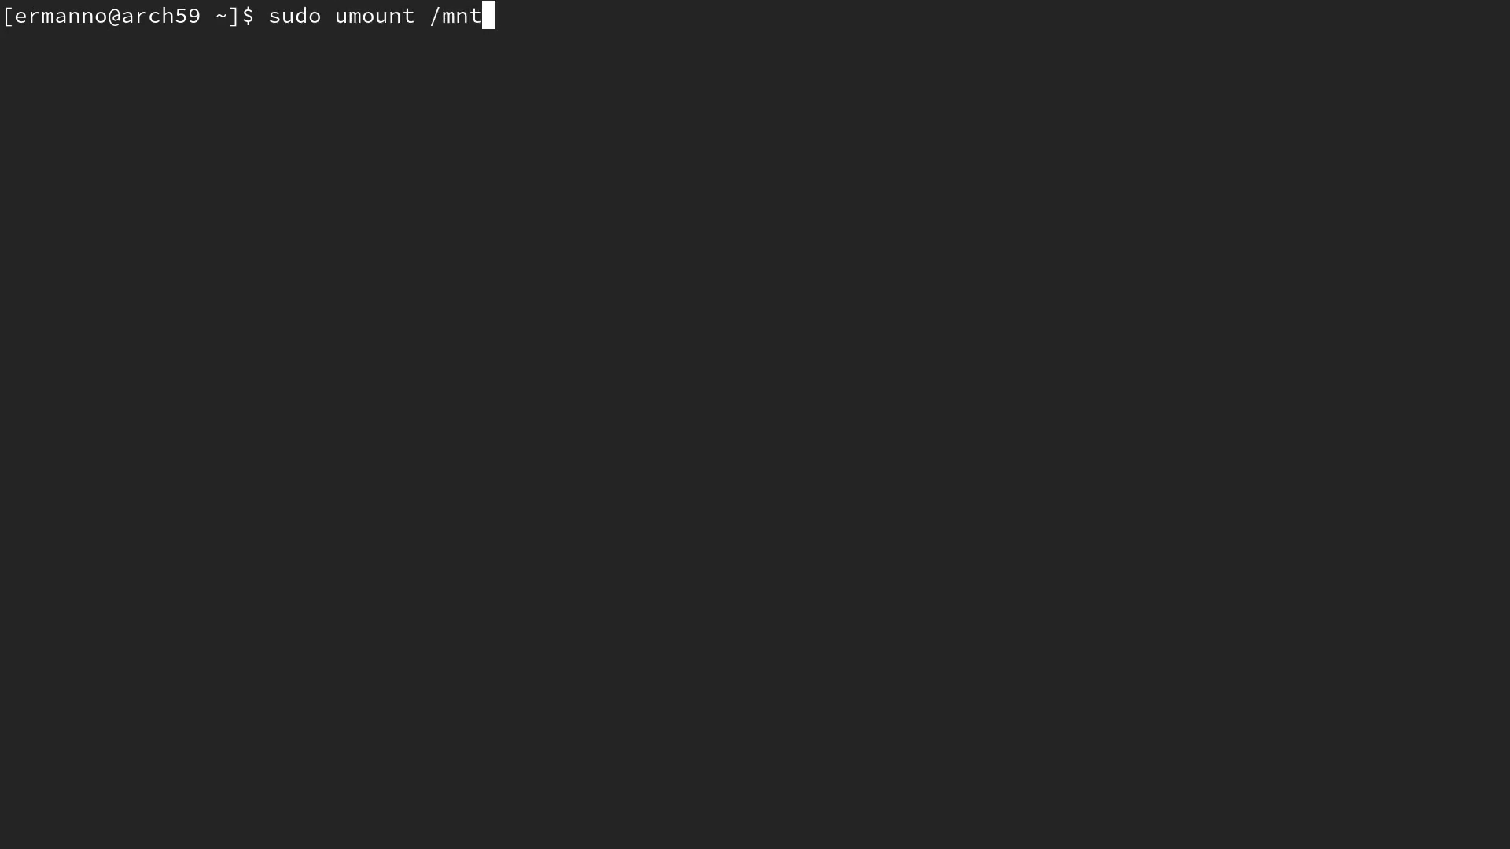
key("Return")
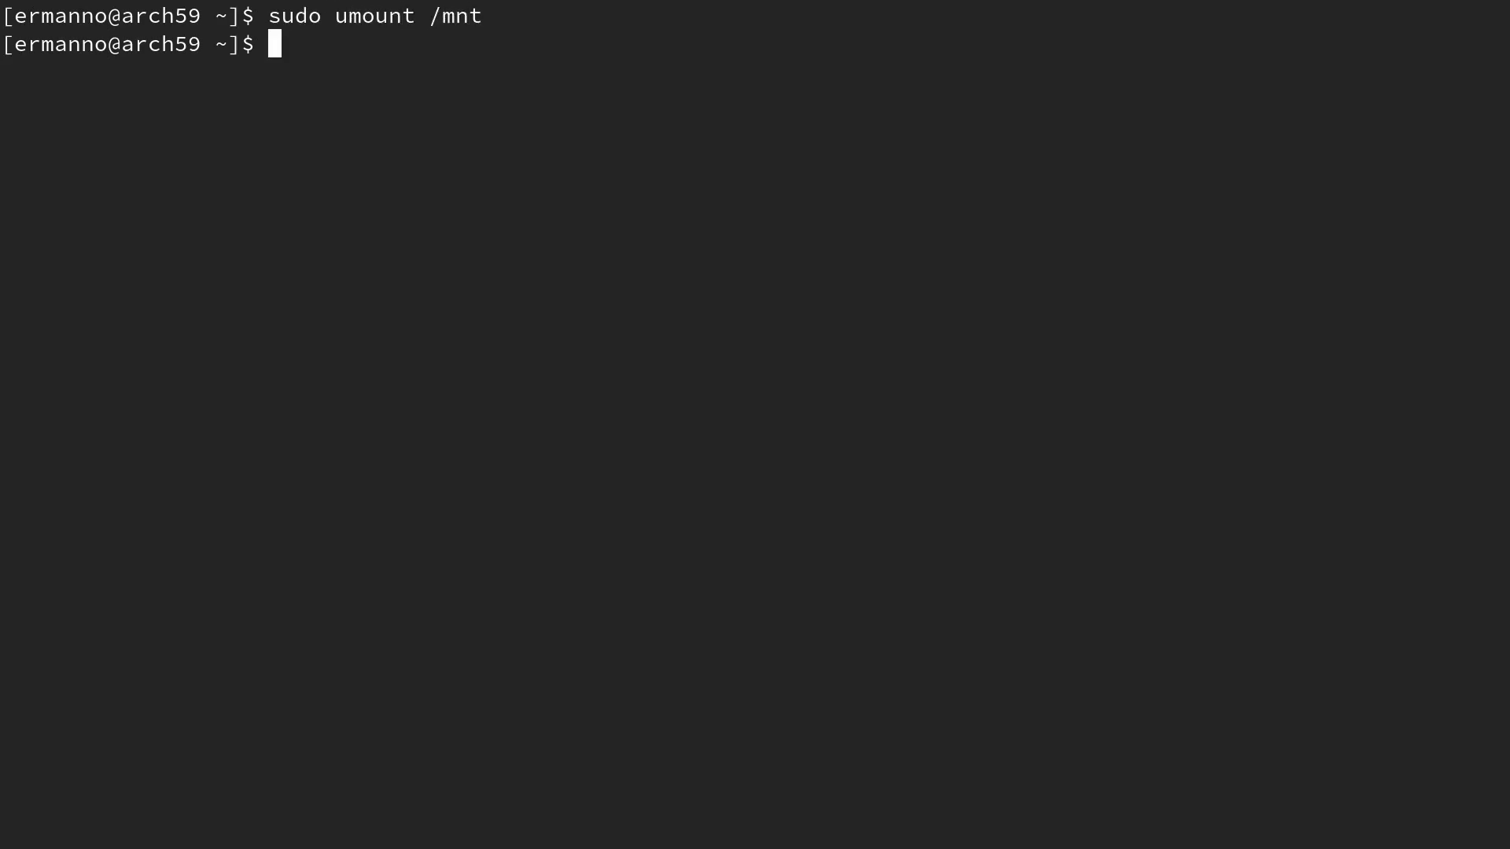
type("sudo stratis fs destroy ")
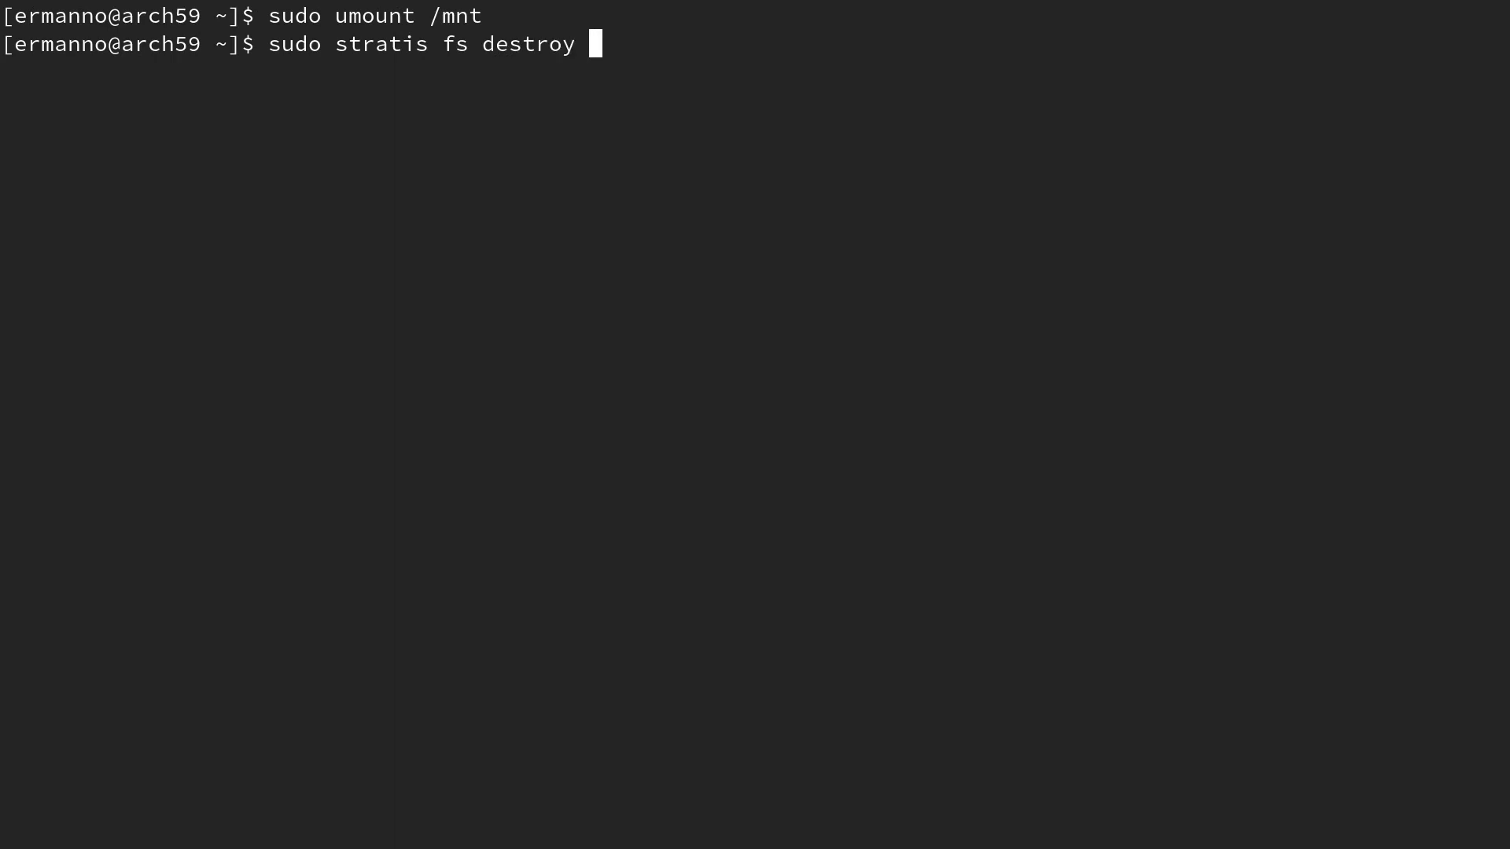
type("pool1")
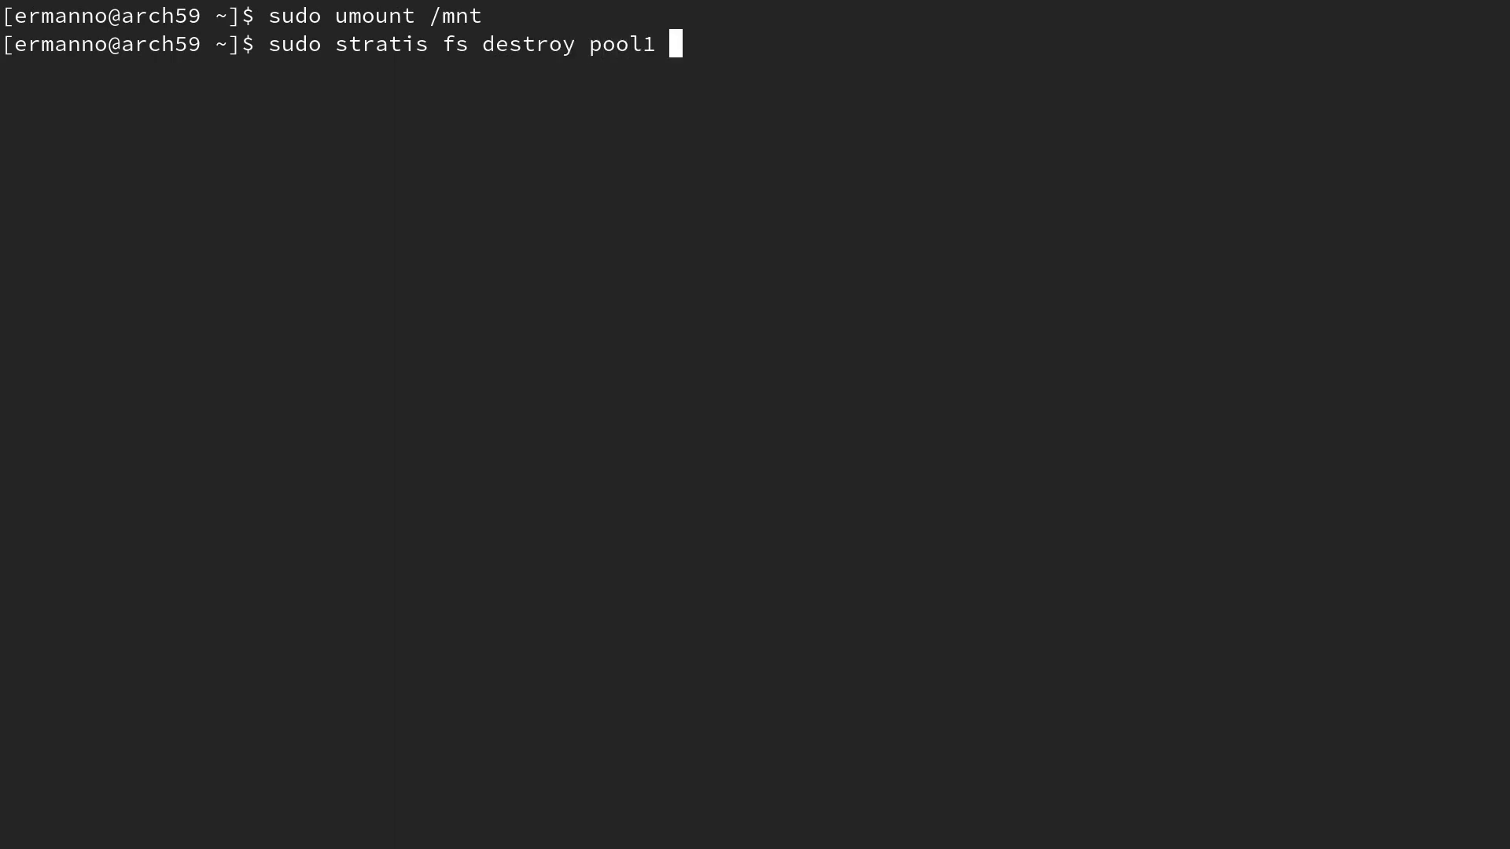
type(" fs1-")
key("Tab")
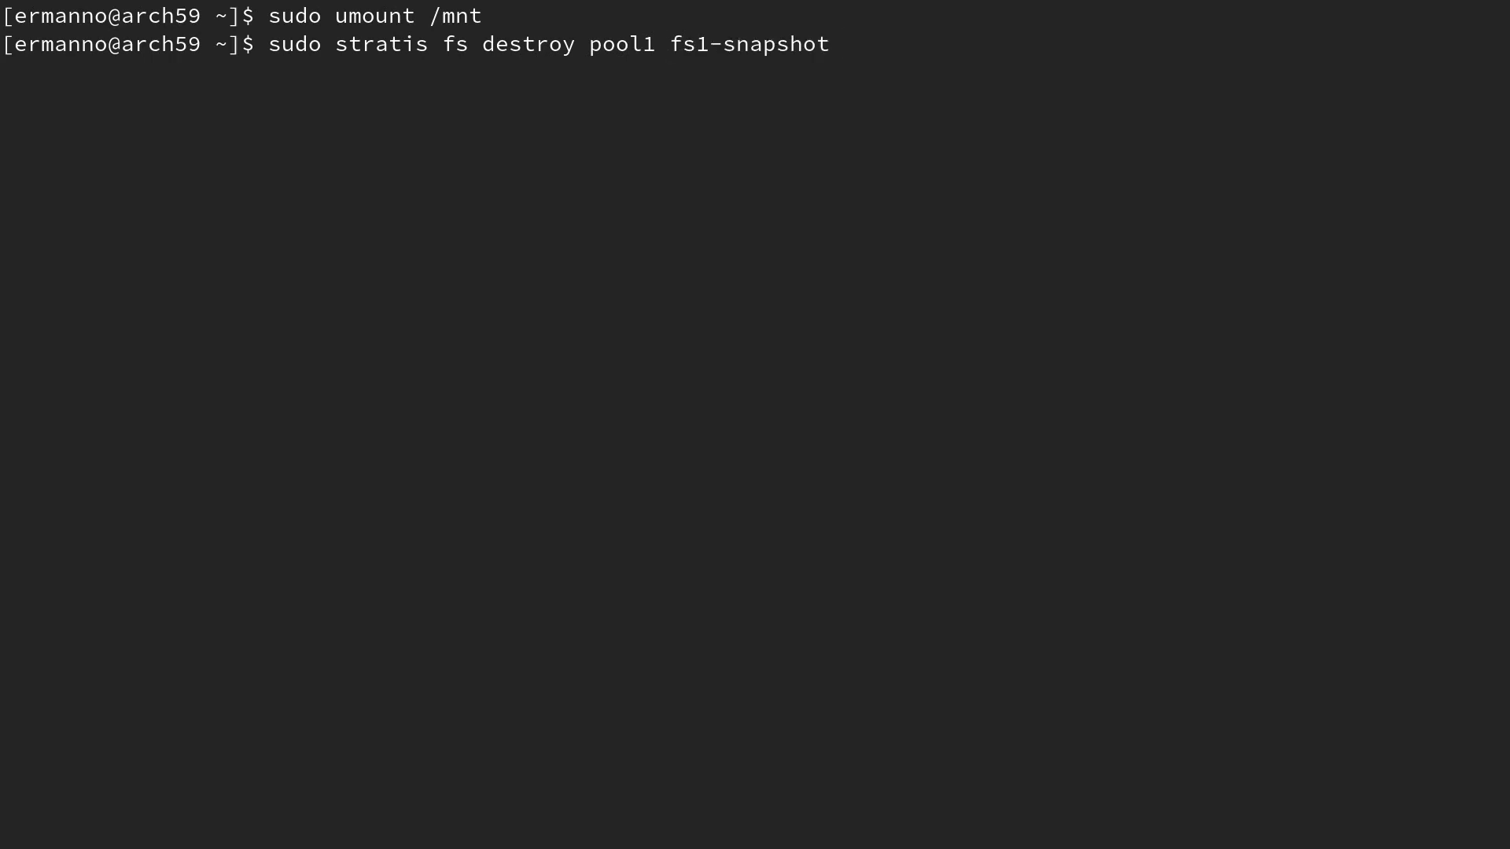
key("Return")
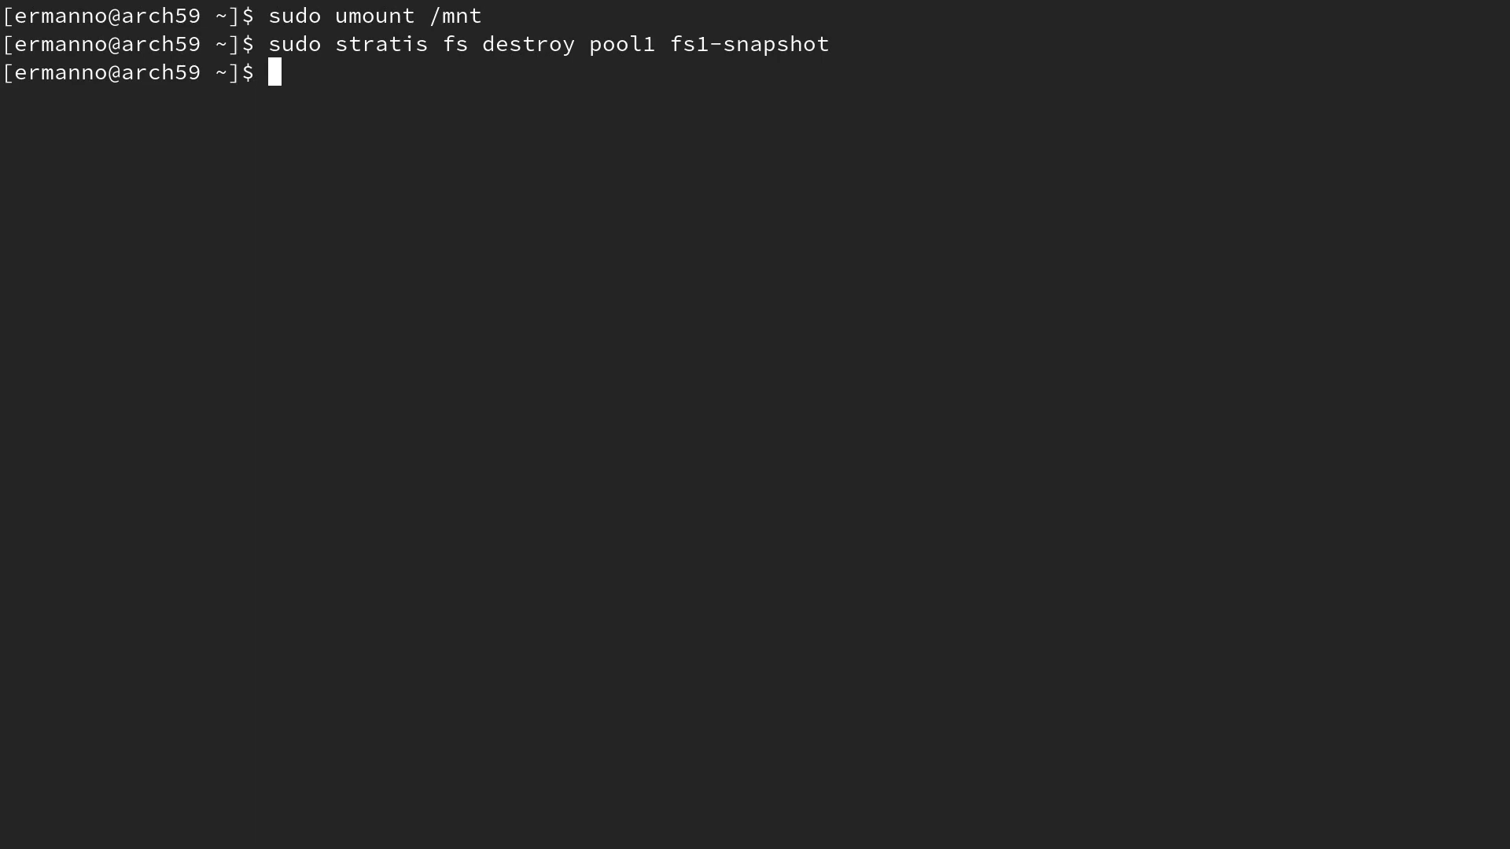
- Unmount /fs1 and destroy the fs1 filesystem in pool1
type("sudo umo")
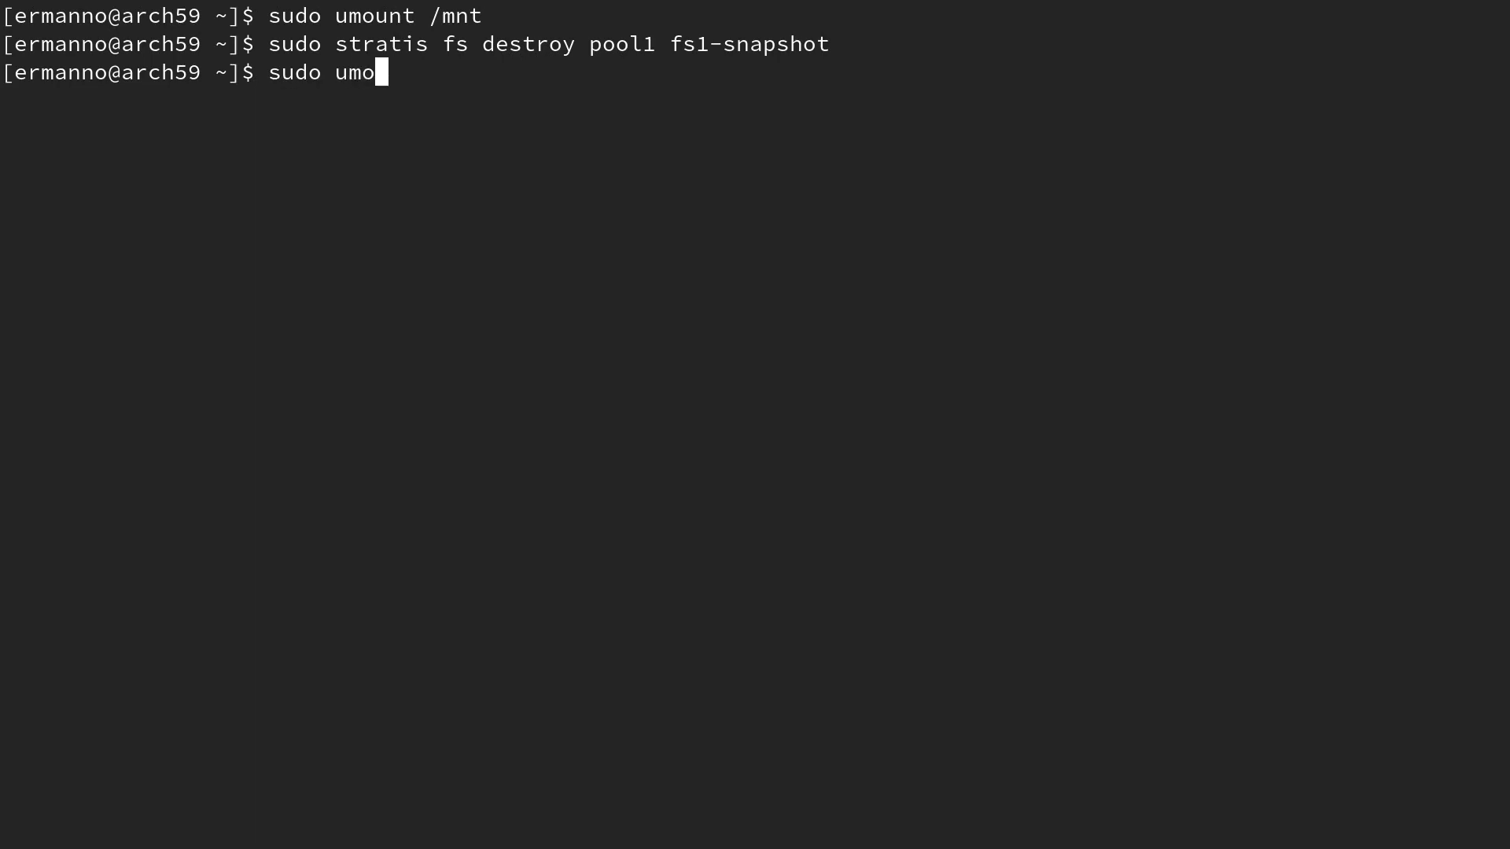
type("unt /fs")
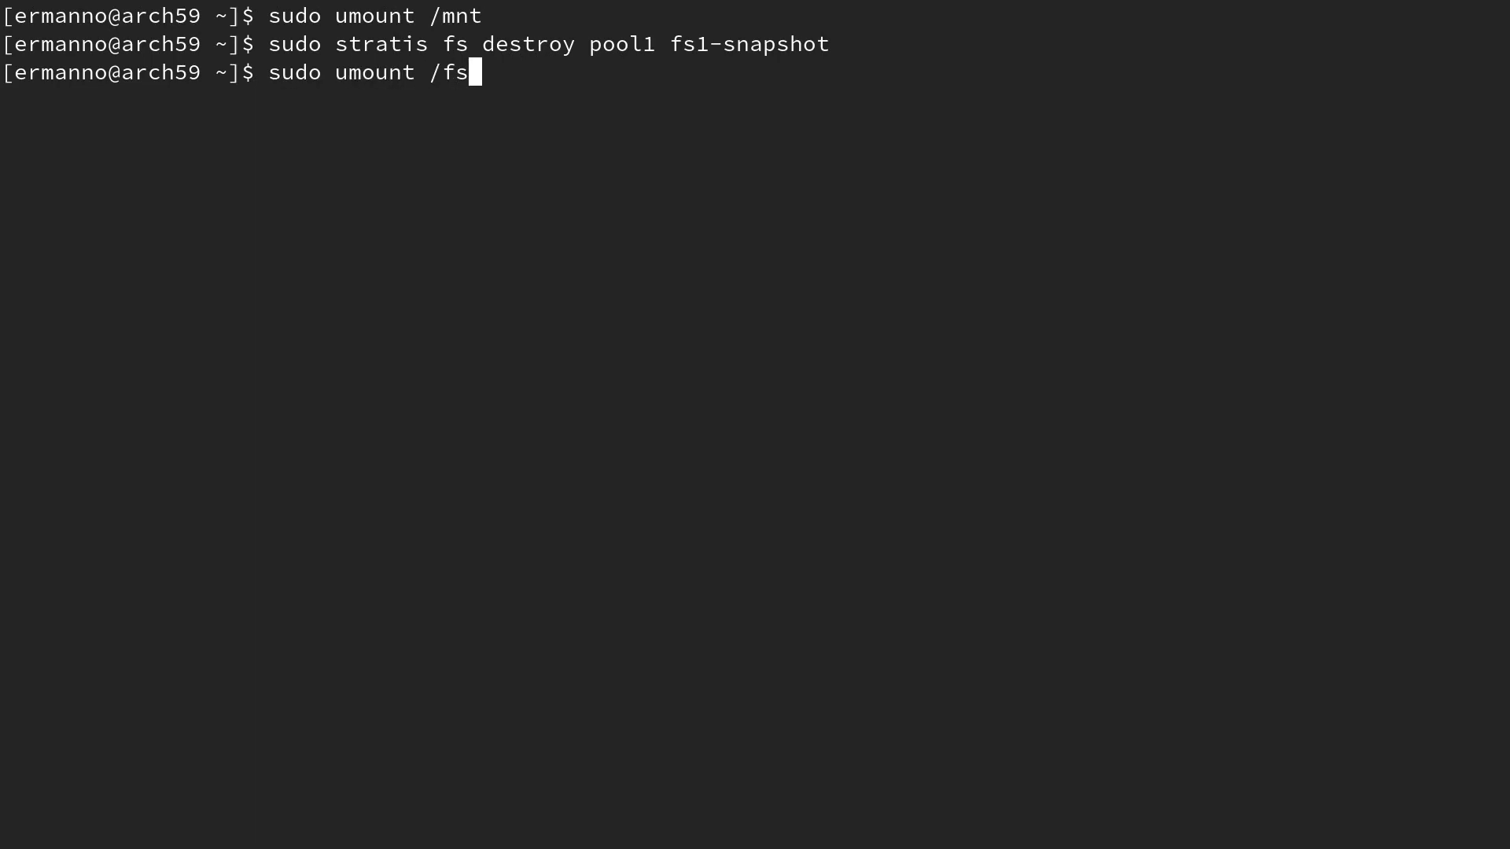
type("1")
key("Return")
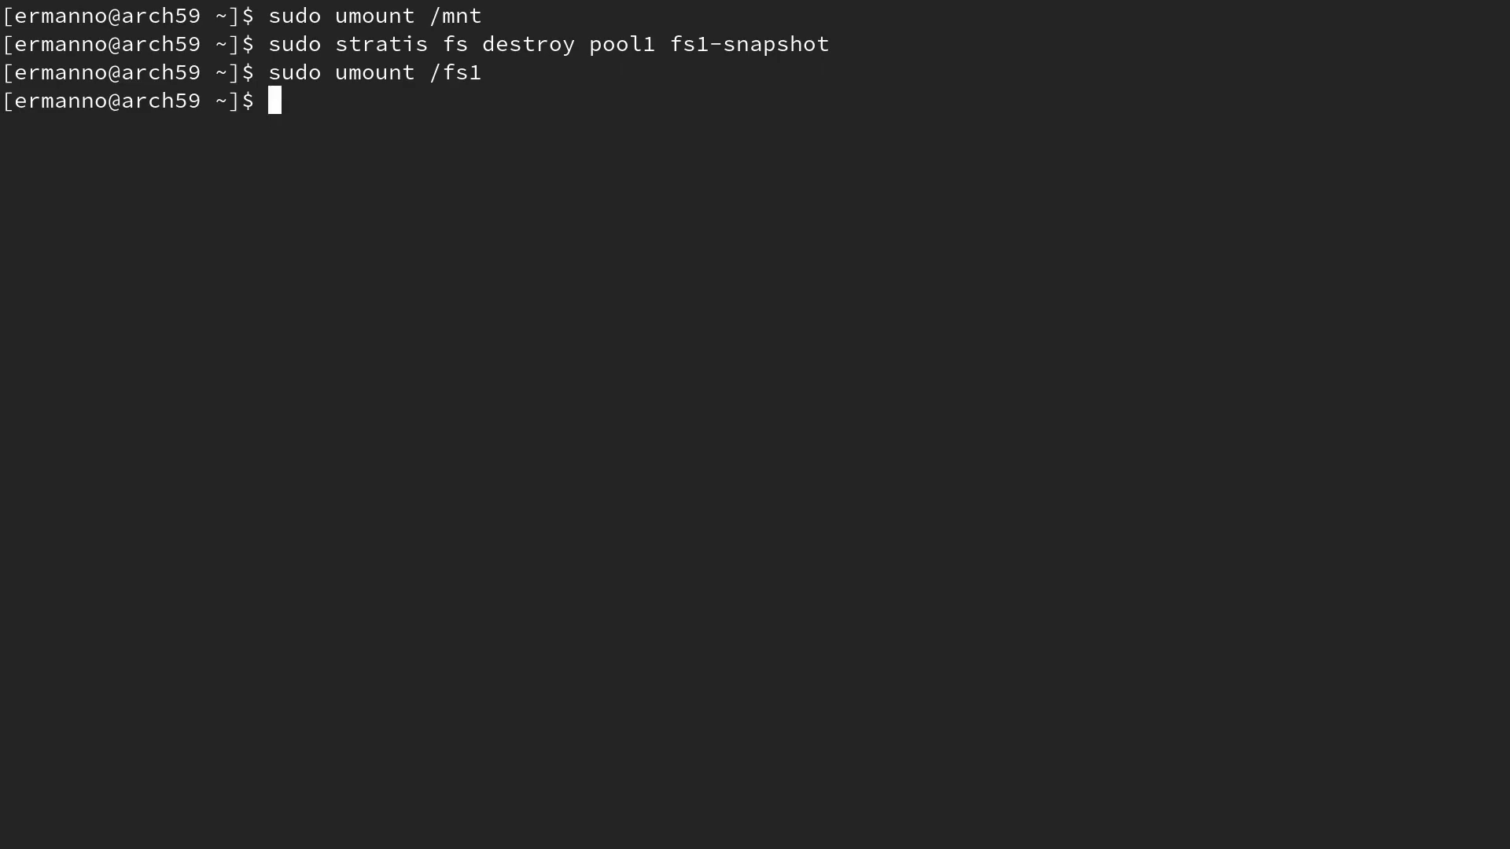
type("sudo stra")
type("tis fs")
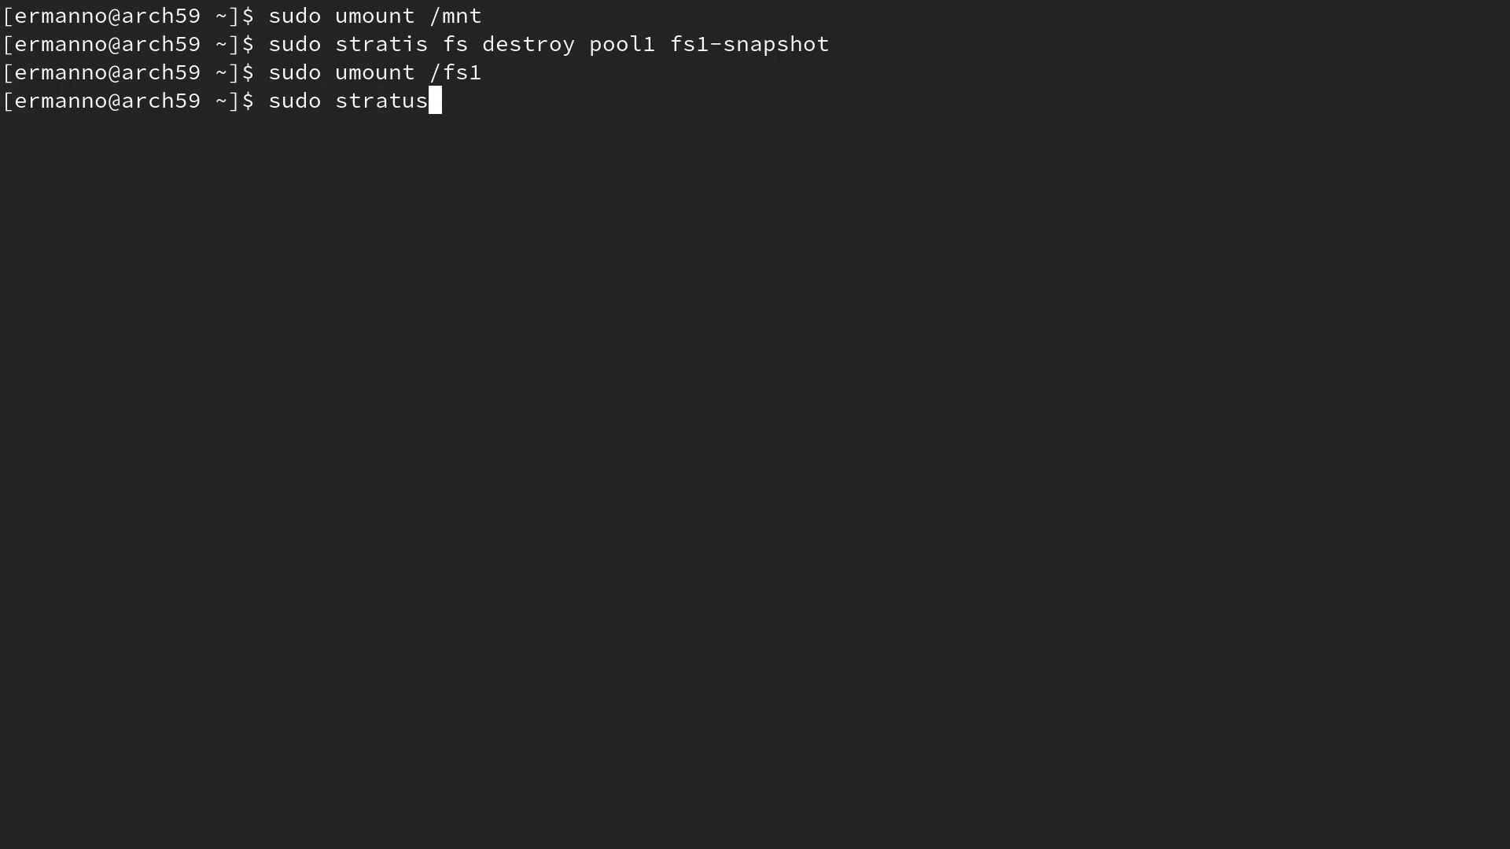
type(" destroy ")
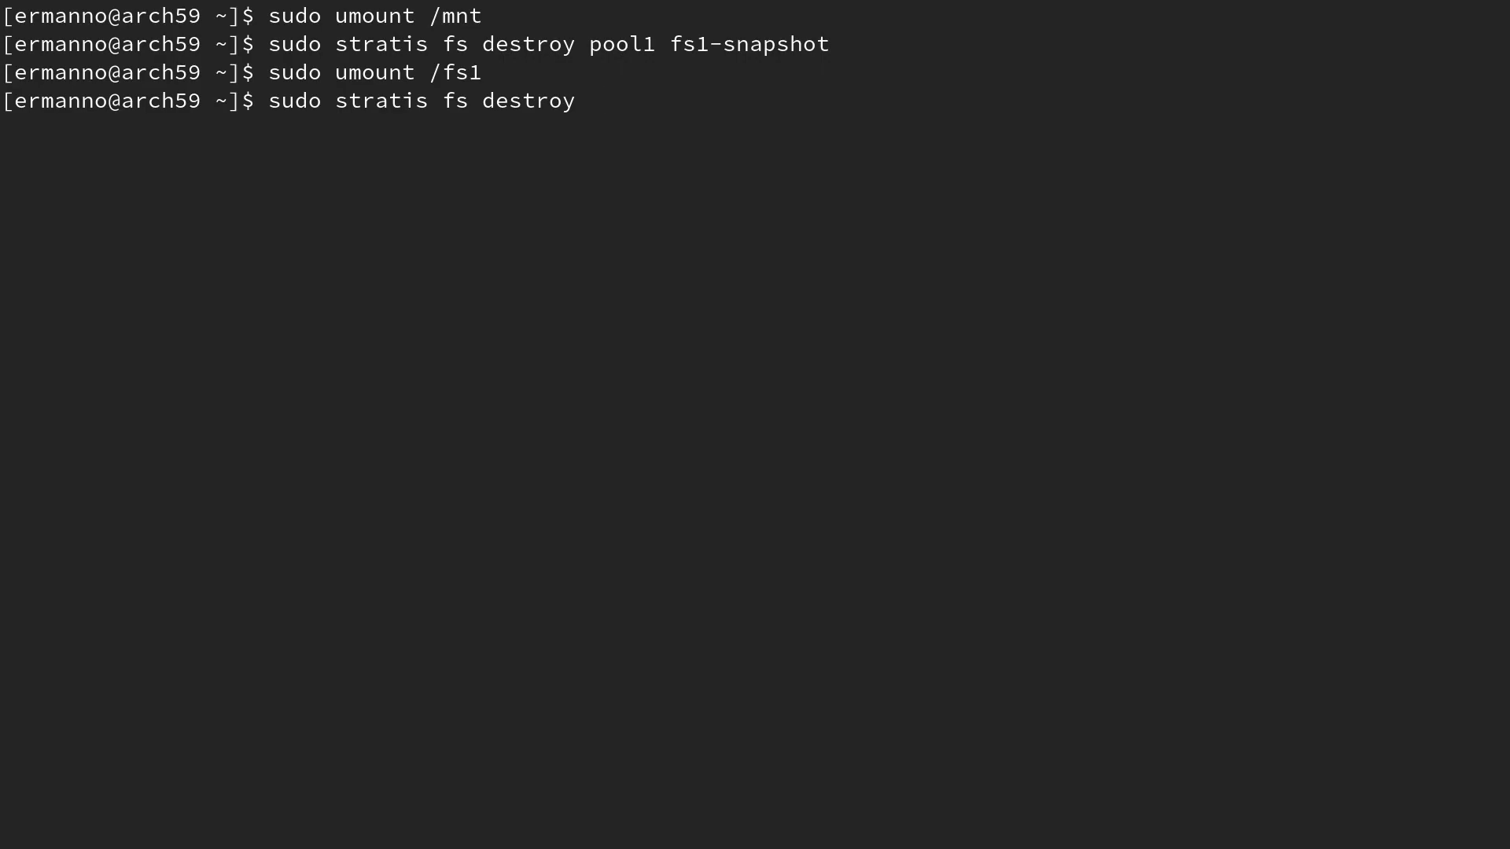
type("pol")
key("BackSpace")
type("o")
key("Tab")
type("f")
key("Tab")
key("Return")
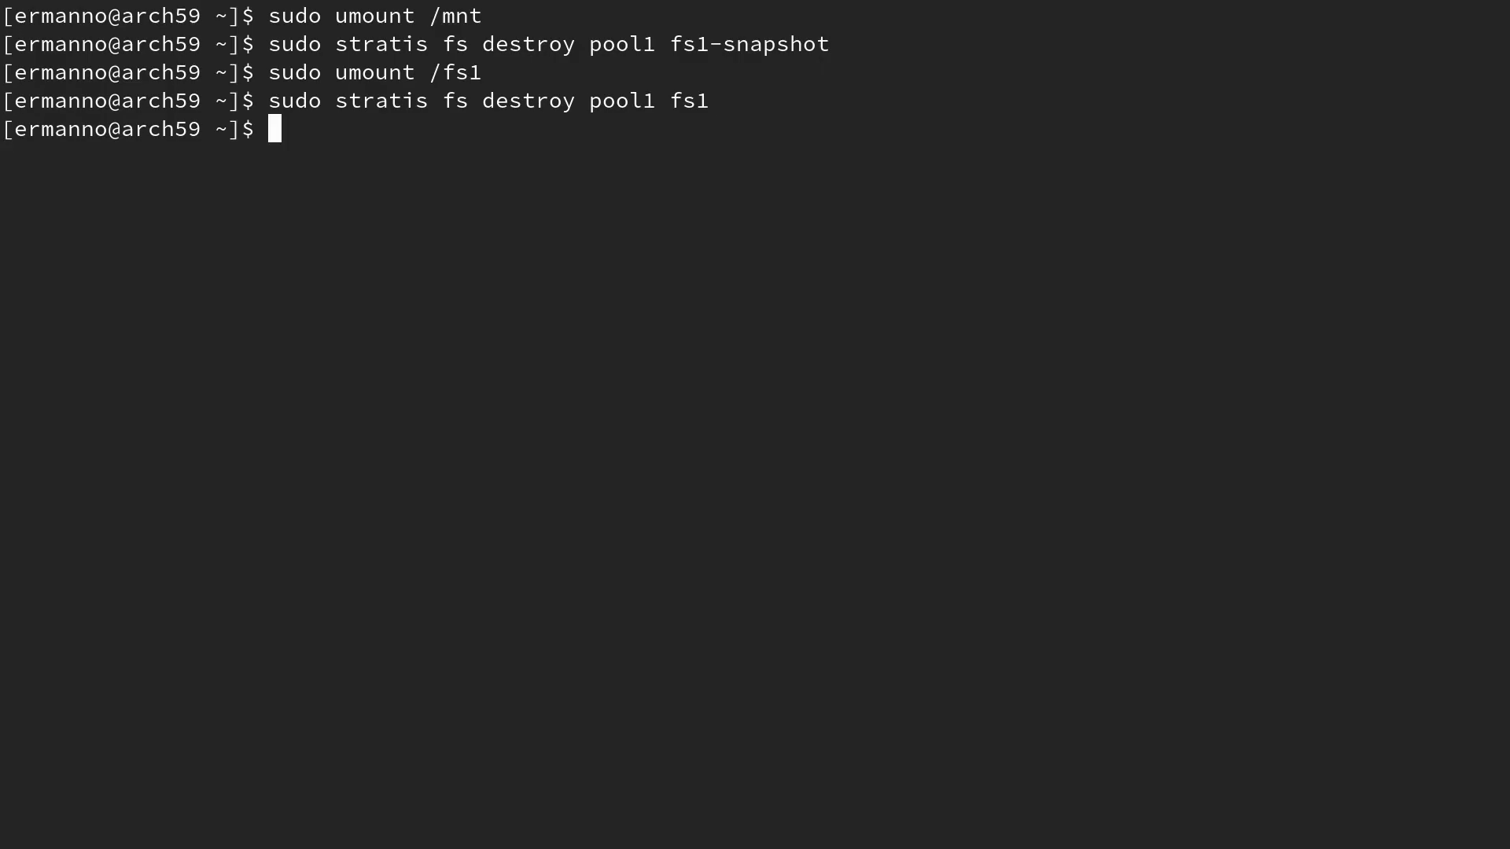
- Destroy pool1 and run lsblk to confirm vda and vdb have no Stratis volumes
type("sudo st")
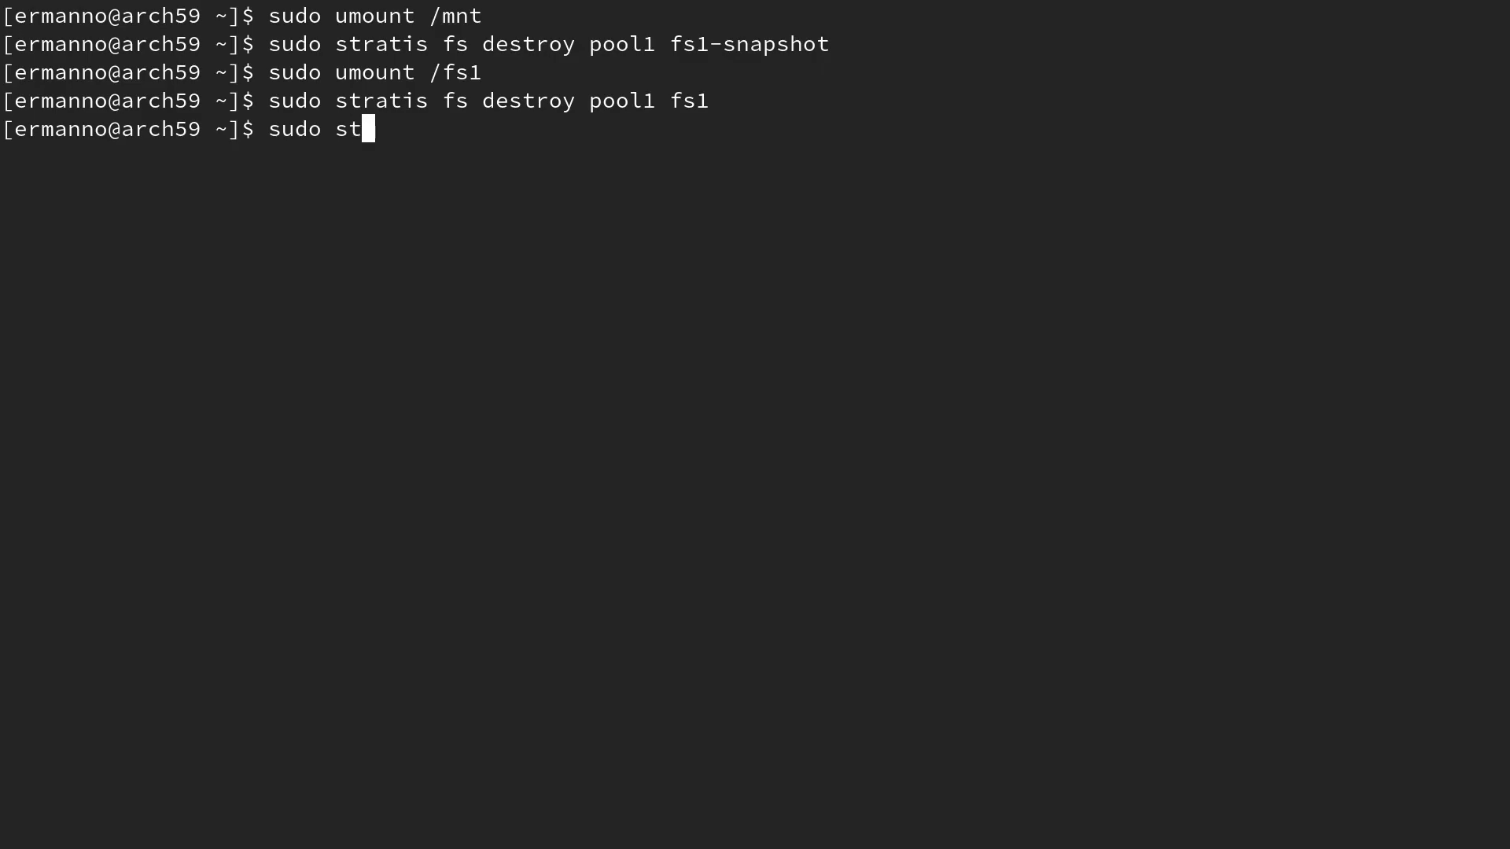
type("ratis pool d")
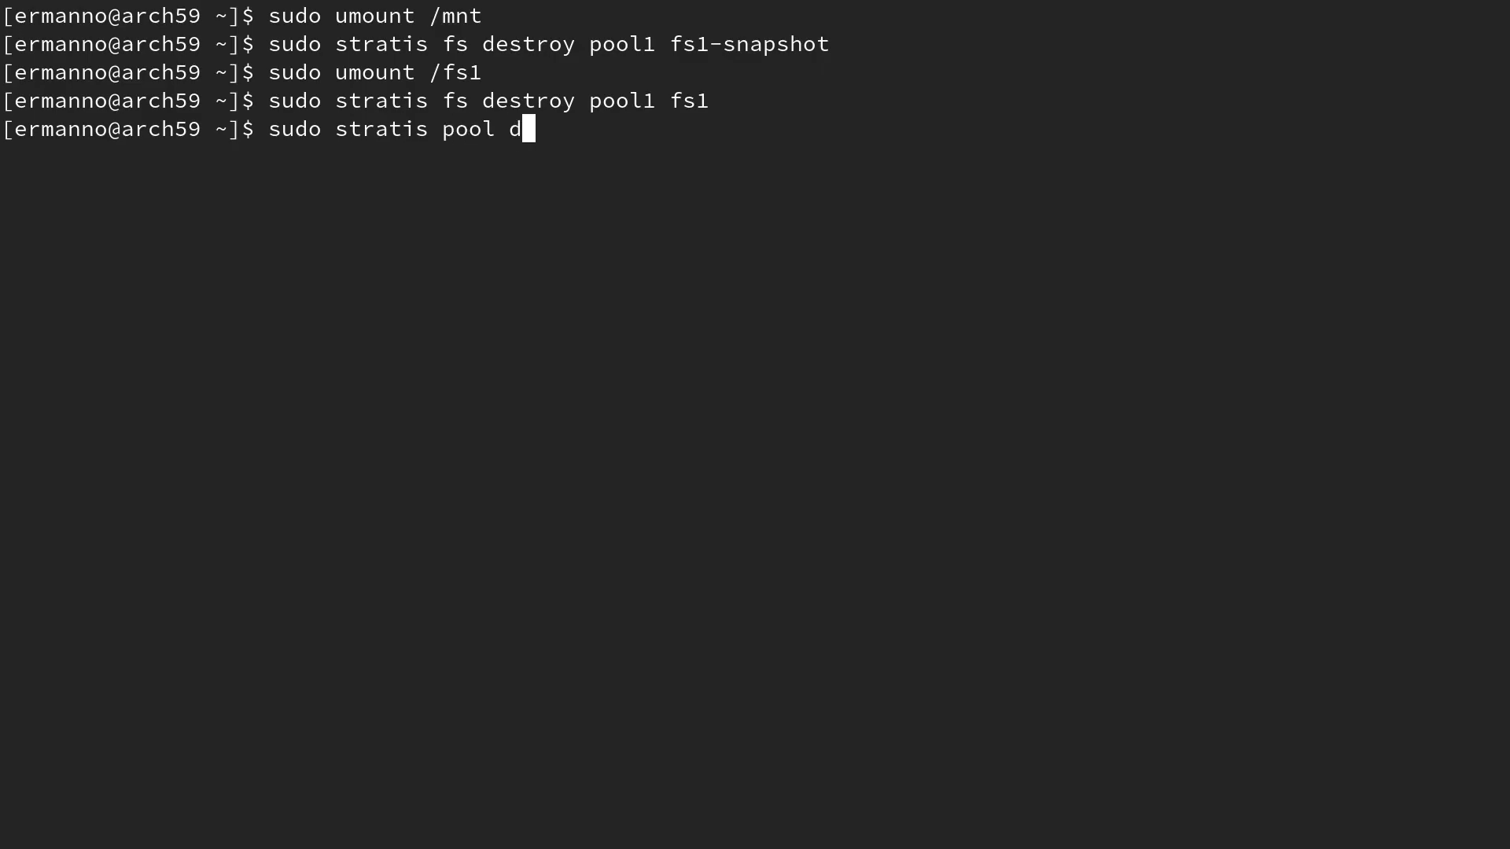
type("estroy pool1")
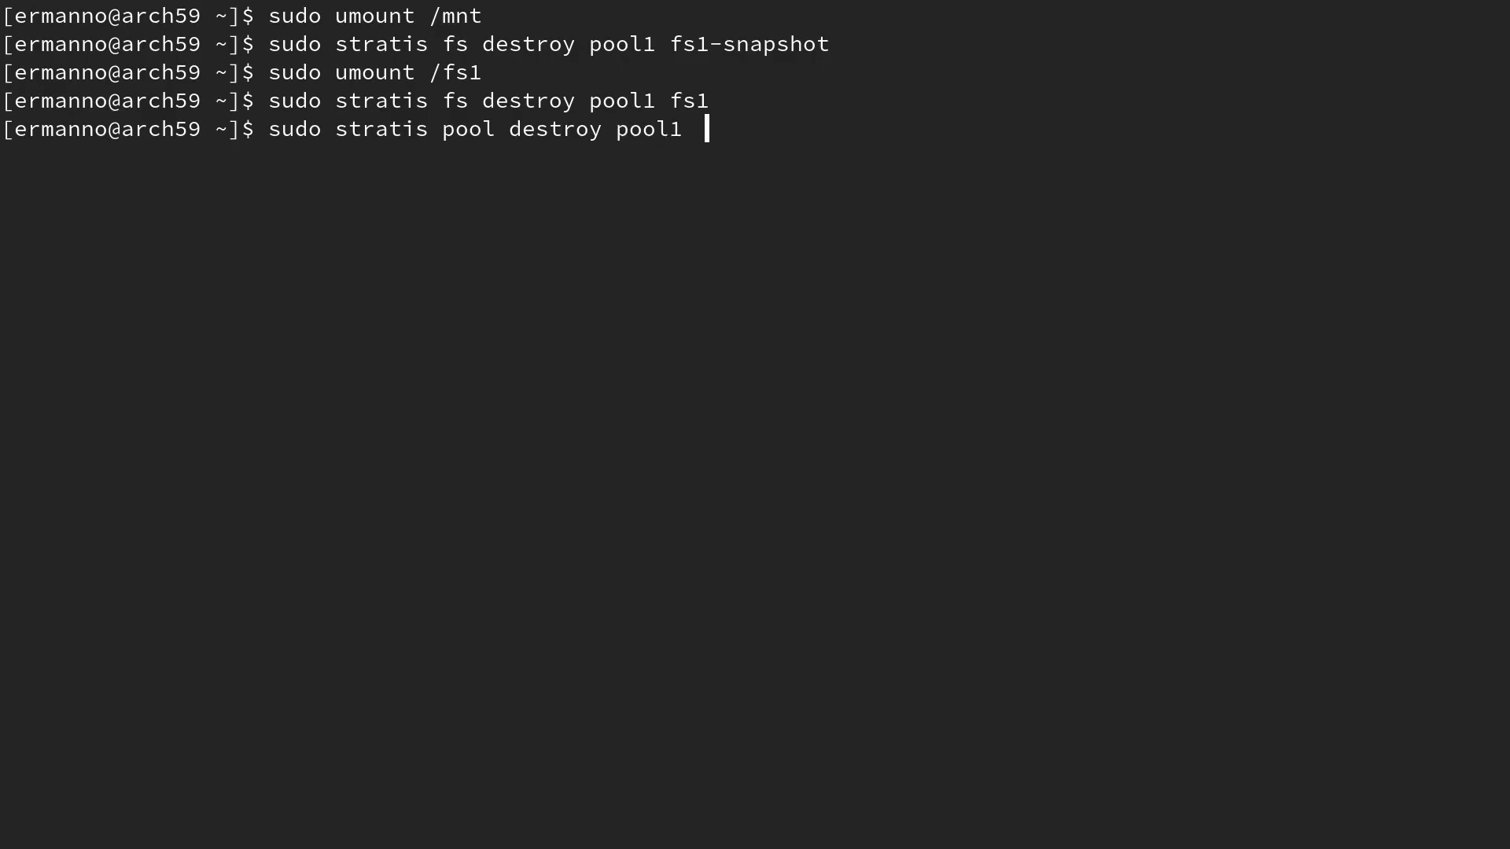
key("Return")
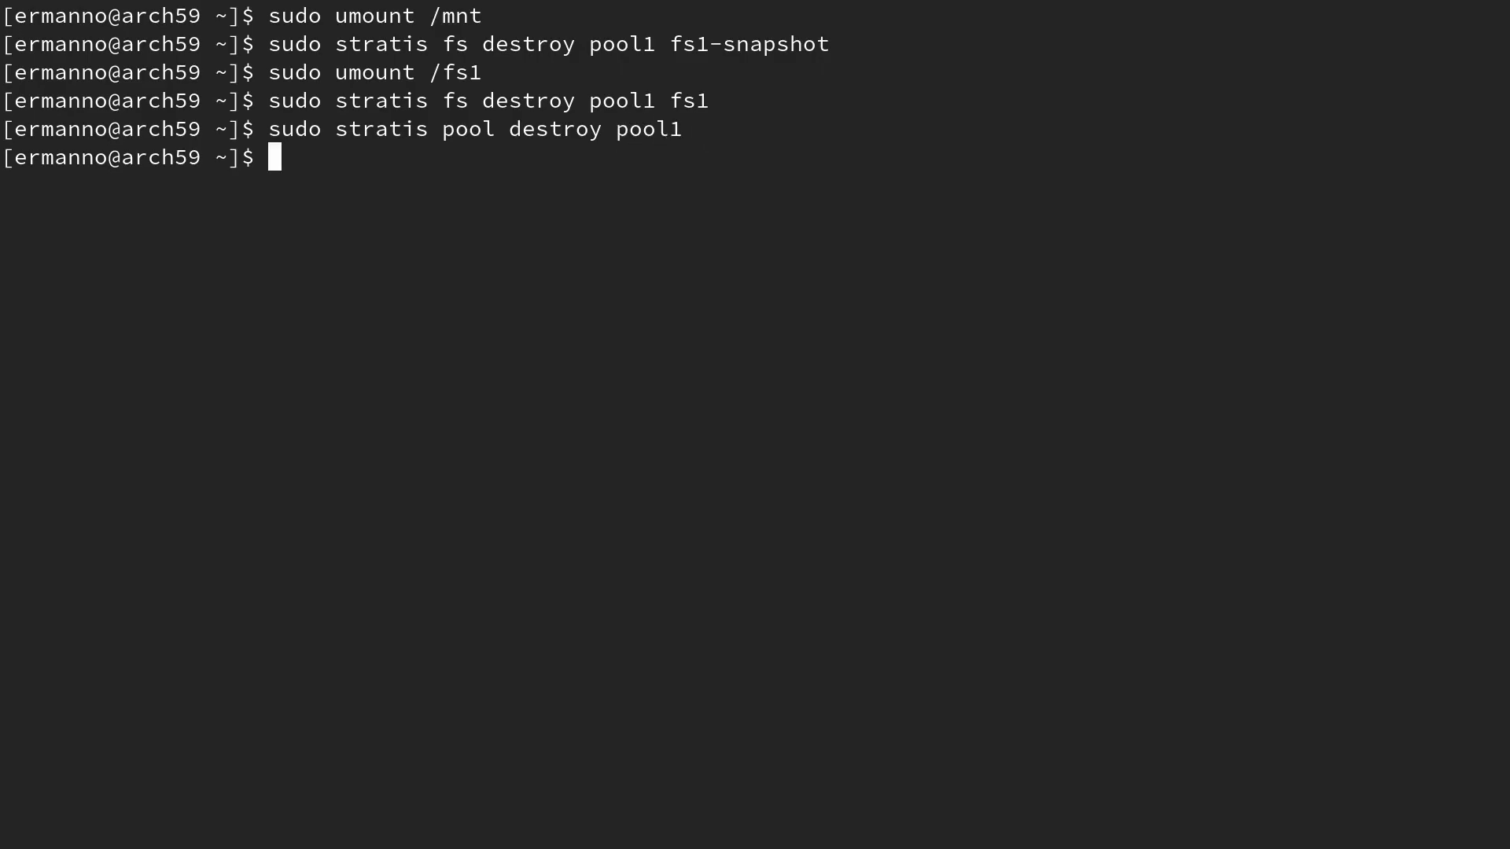
key("ctrl+l")
type("lsblk")
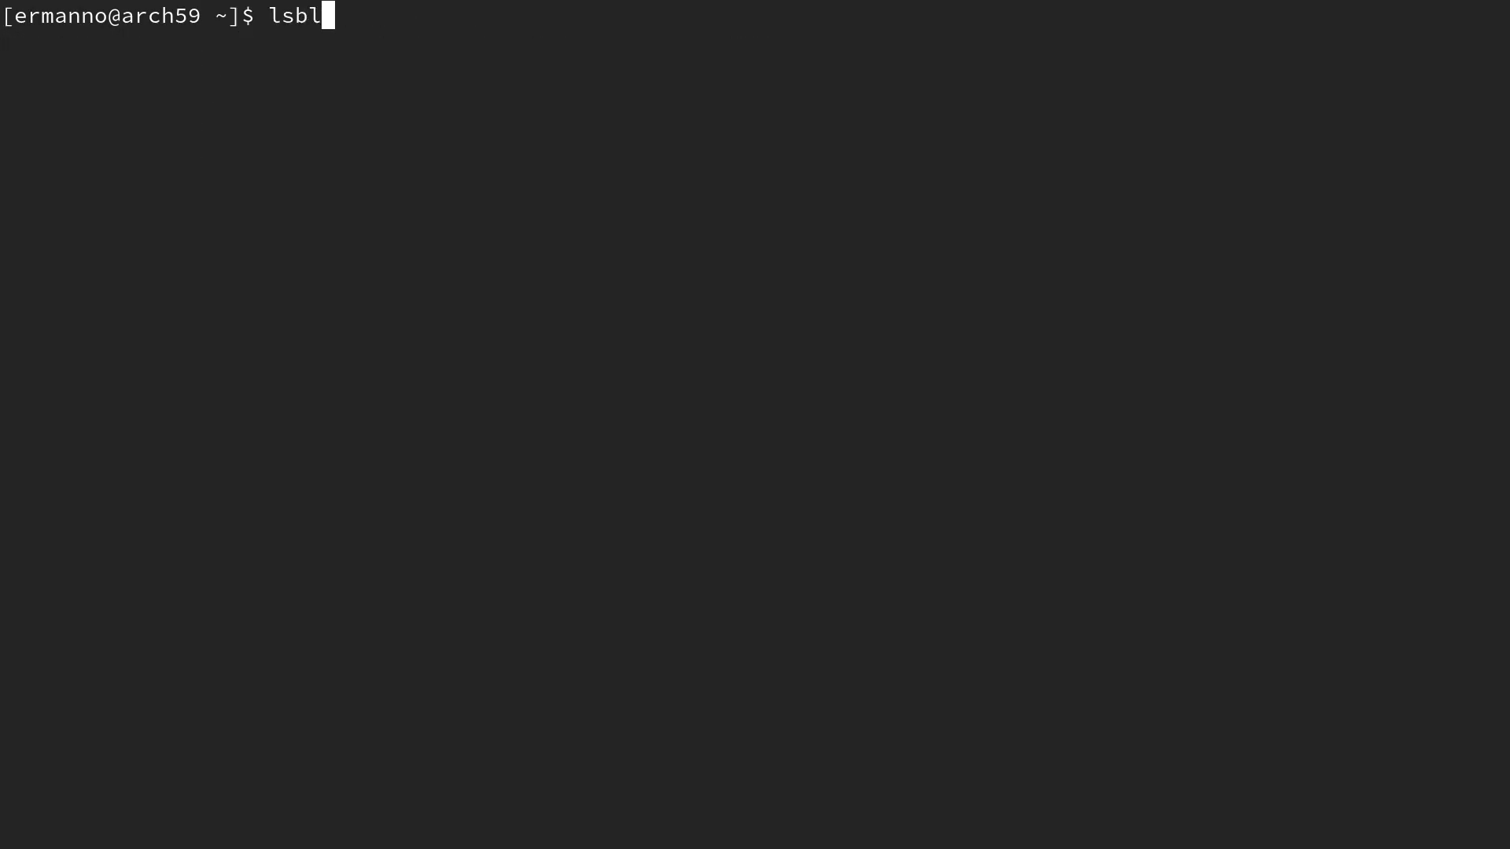
key("Return")
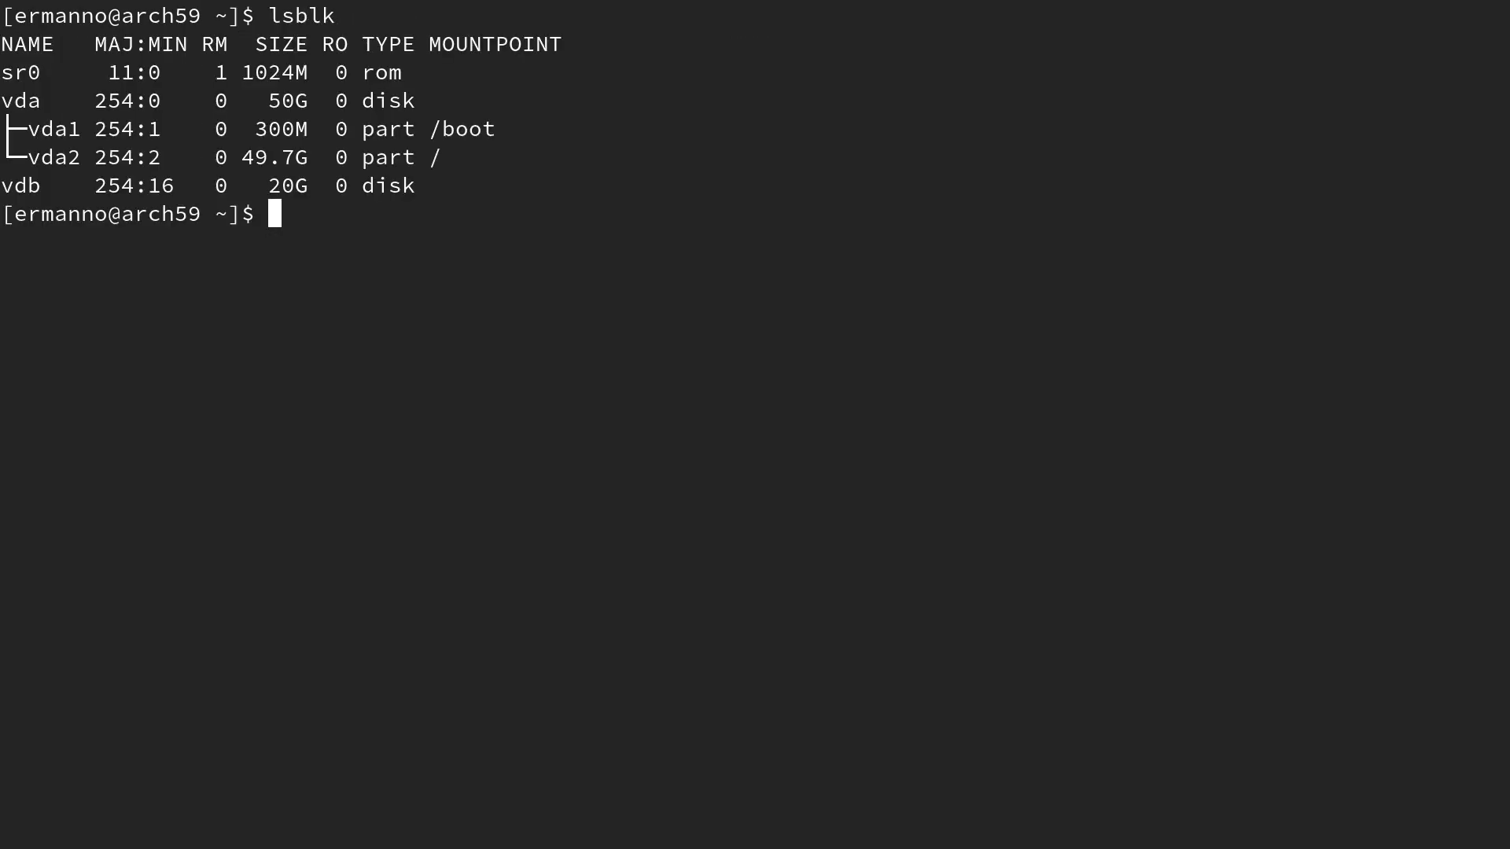